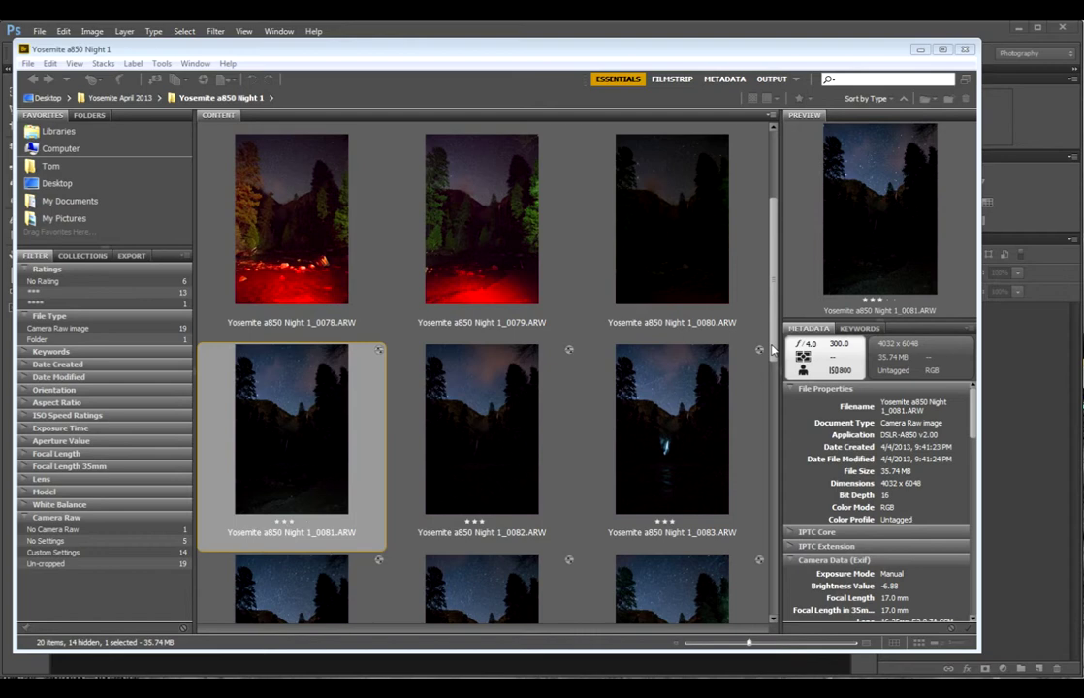
- Preview the red light-painted frame Yosemite a850 Night 1_0079.ARW and its metadata
{"action": "left_click_drag", "start_coordinate": [773, 351], "coordinate": [790, 284]}
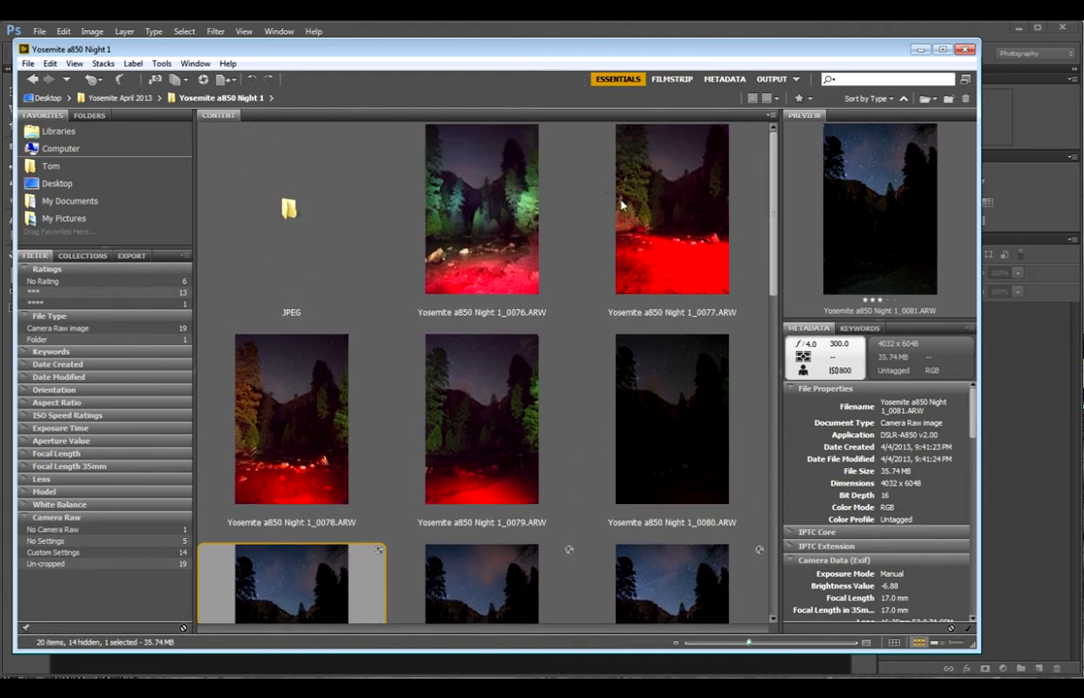
{"action": "left_click", "coordinate": [465, 411]}
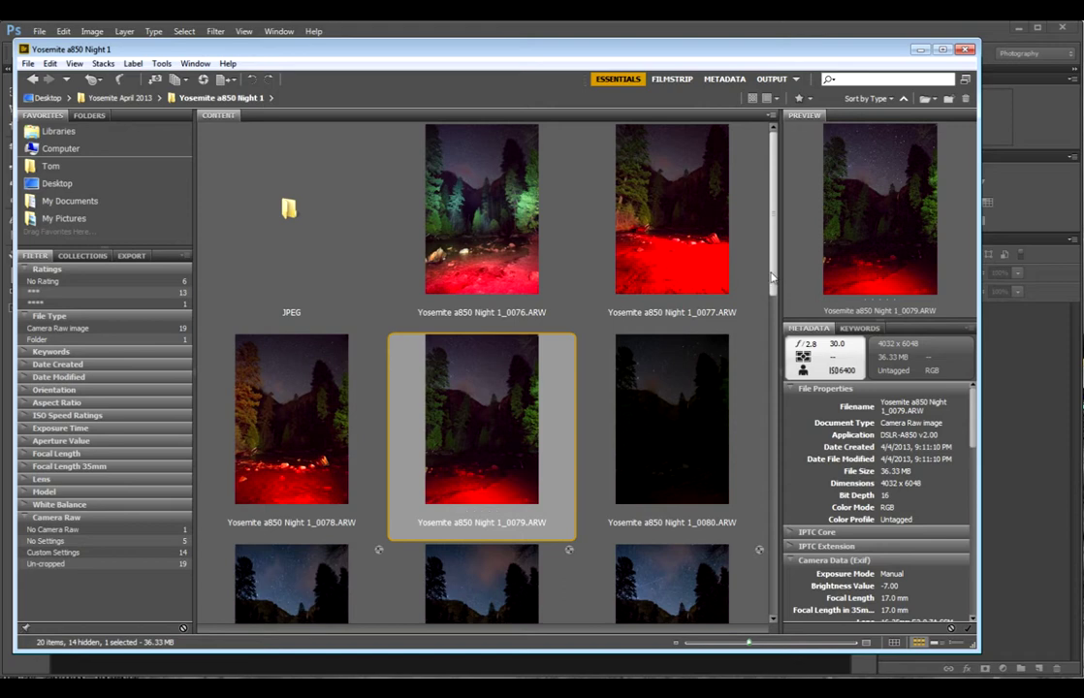
{"action": "left_click_drag", "start_coordinate": [773, 278], "coordinate": [772, 337]}
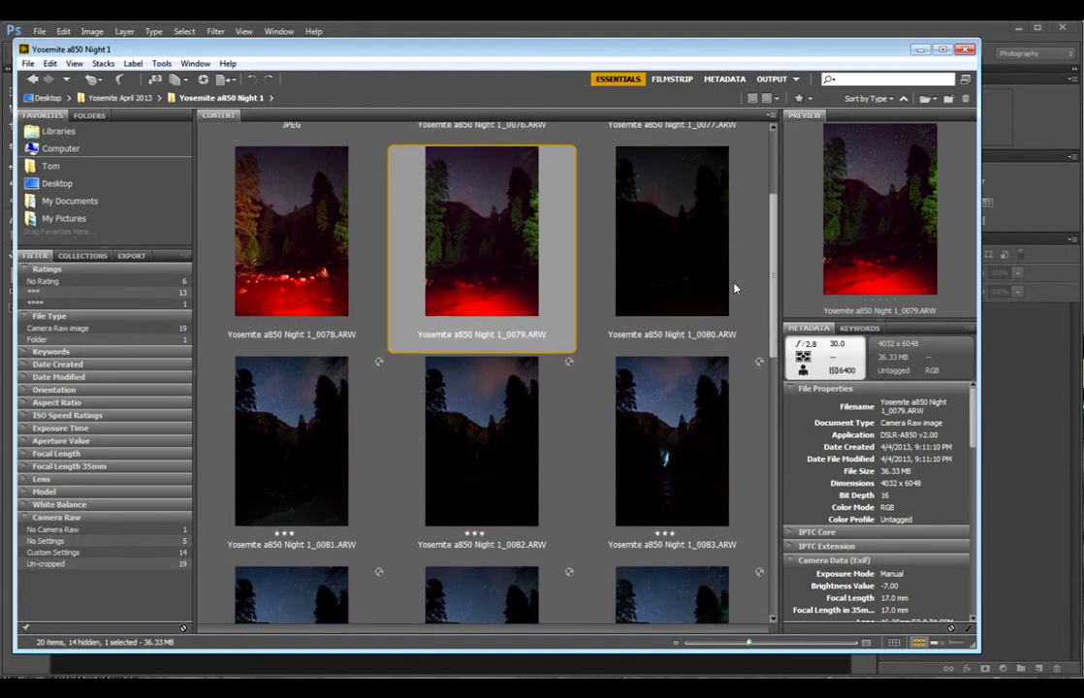
- Review dark frame 0080's 300-second, ISO 800 details, then select frame 0081
{"action": "left_click", "coordinate": [692, 255]}
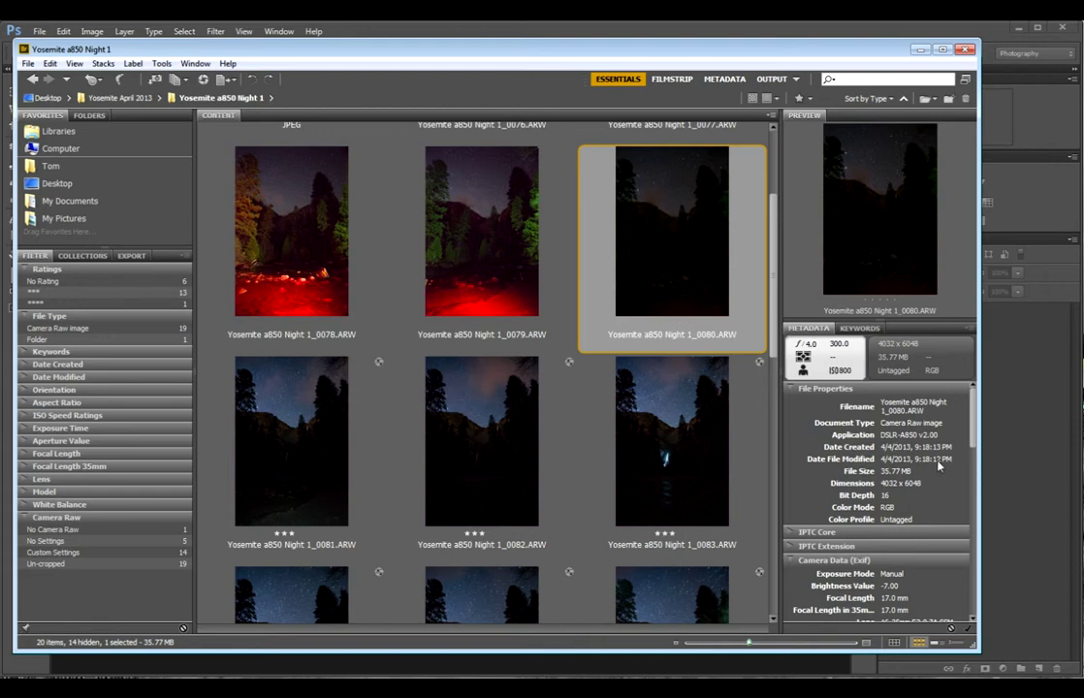
{"action": "left_click", "coordinate": [321, 398]}
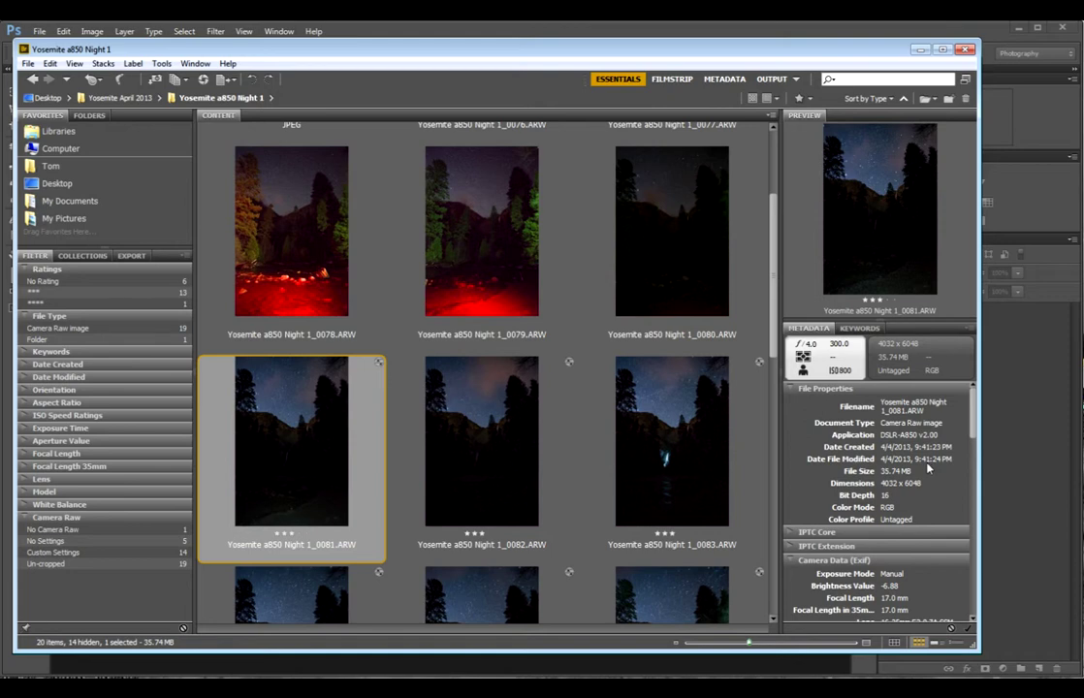
- Flip between frames 0080 and 0081, then open 0081 in Camera Raw
{"action": "left_click", "coordinate": [670, 222]}
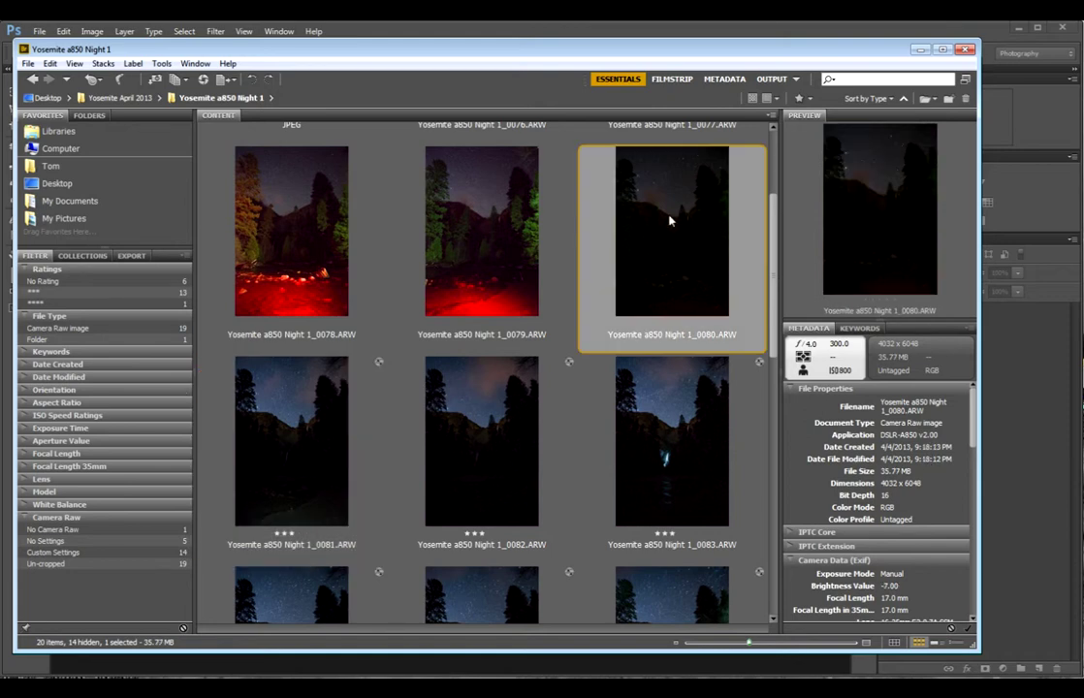
{"action": "left_click", "coordinate": [310, 397]}
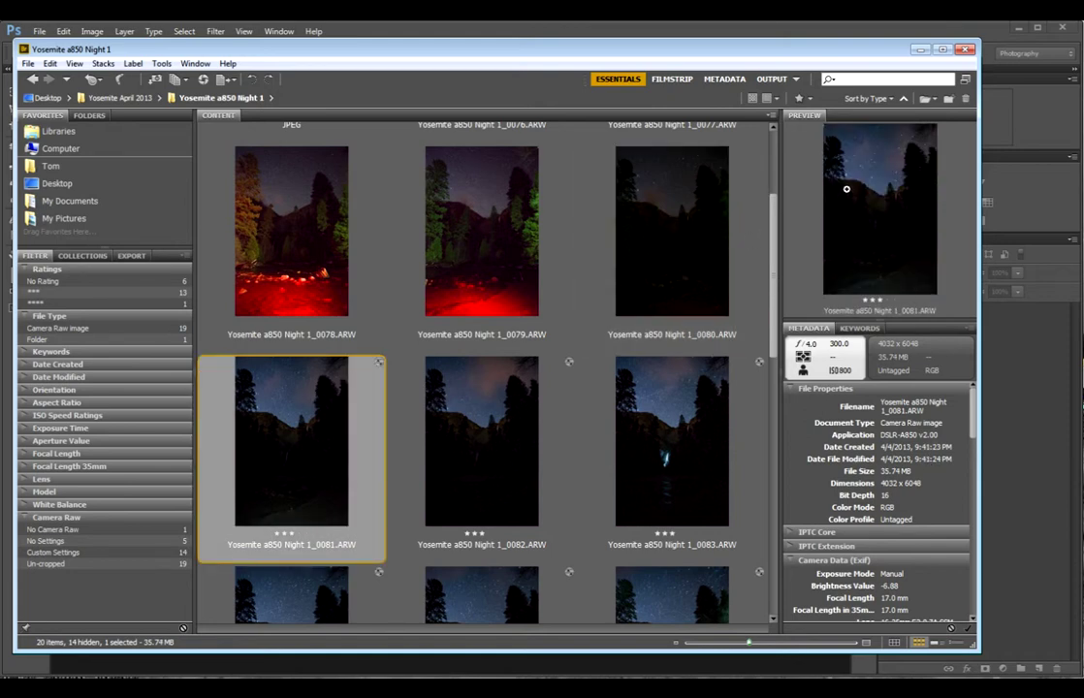
{"action": "left_click", "coordinate": [588, 213]}
{"action": "left_click", "coordinate": [319, 415]}
{"action": "left_click", "coordinate": [203, 81]}
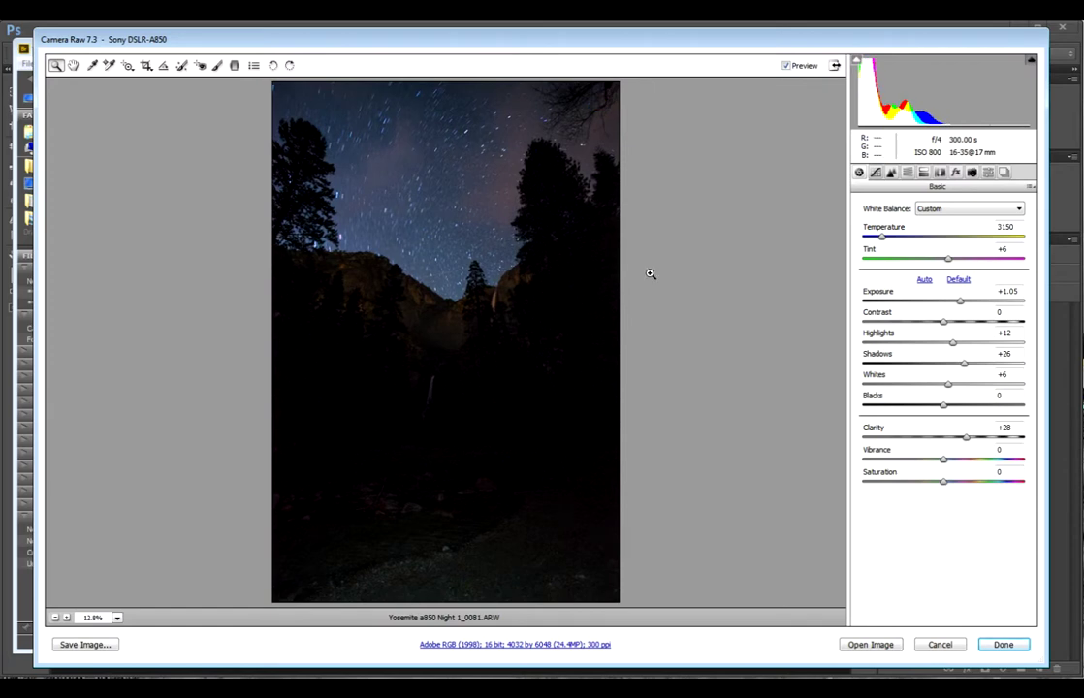
- Set frame 0081's Temperature to 3350 and Exposure to +1.00
{"action": "left_click", "coordinate": [884, 241]}
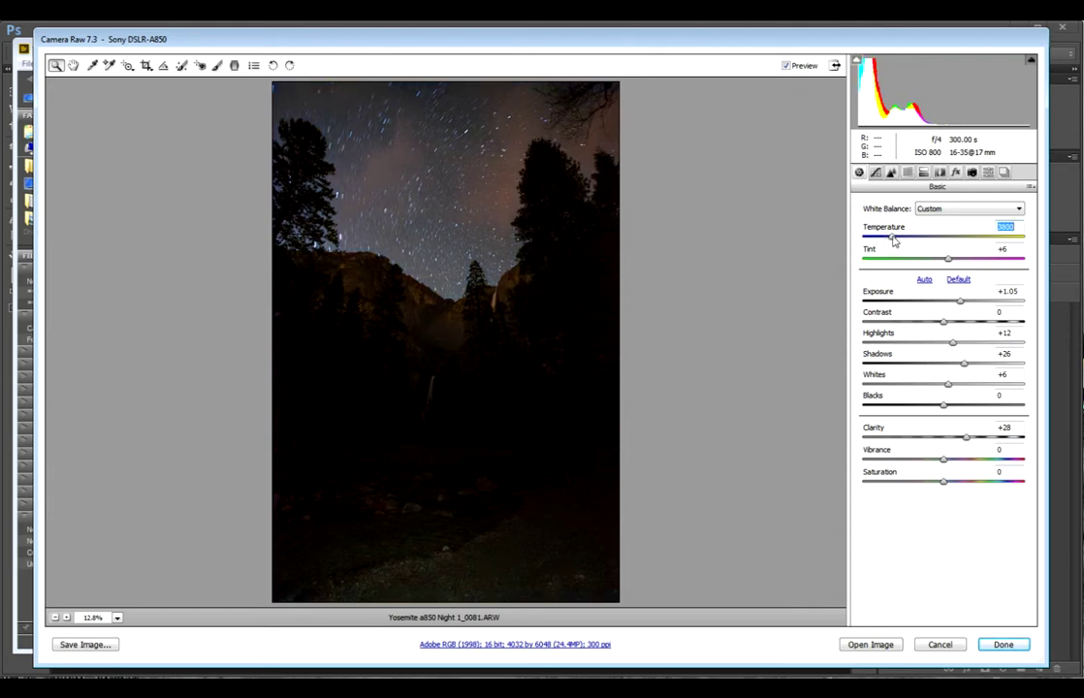
{"action": "left_click_drag", "start_coordinate": [894, 241], "coordinate": [886, 241]}
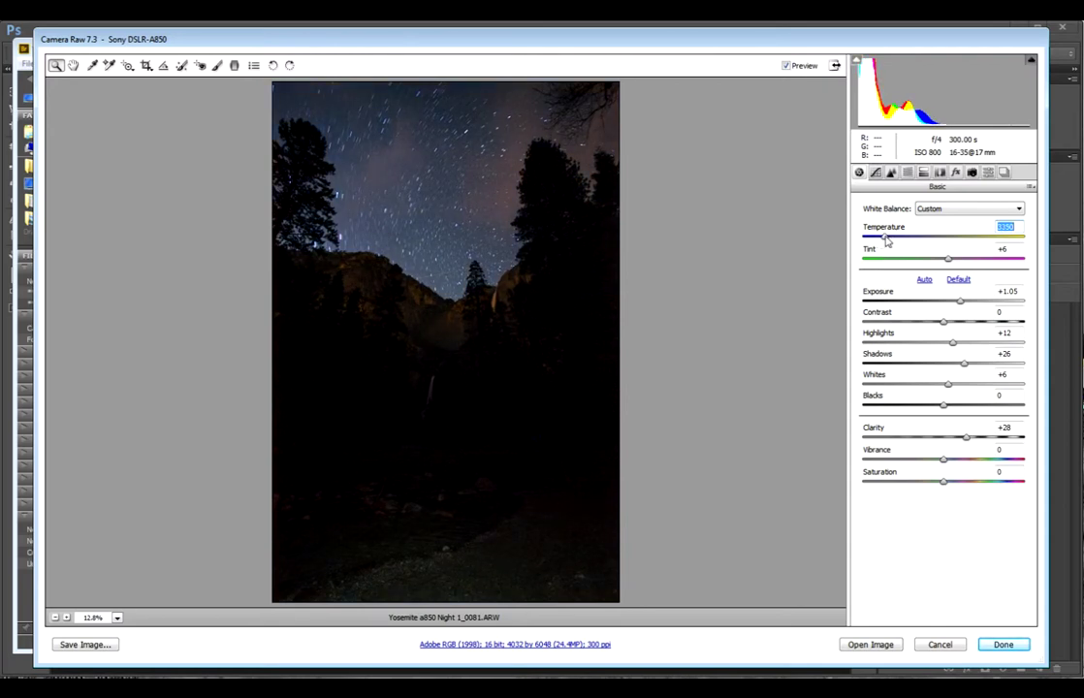
{"action": "left_click", "coordinate": [949, 260]}
{"action": "double_click", "coordinate": [959, 303]}
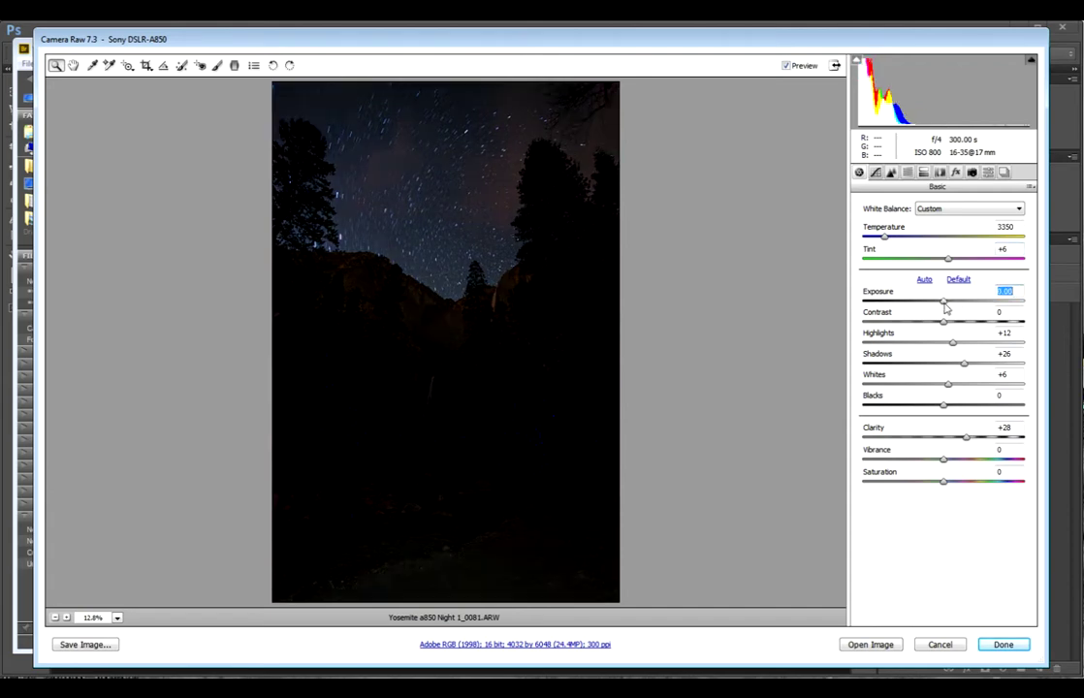
{"action": "mouse_move", "coordinate": [945, 307]}
{"action": "left_mouse_down"}
{"action": "mouse_move", "coordinate": [971, 307]}
{"action": "mouse_move", "coordinate": [959, 307]}
{"action": "left_mouse_up"}
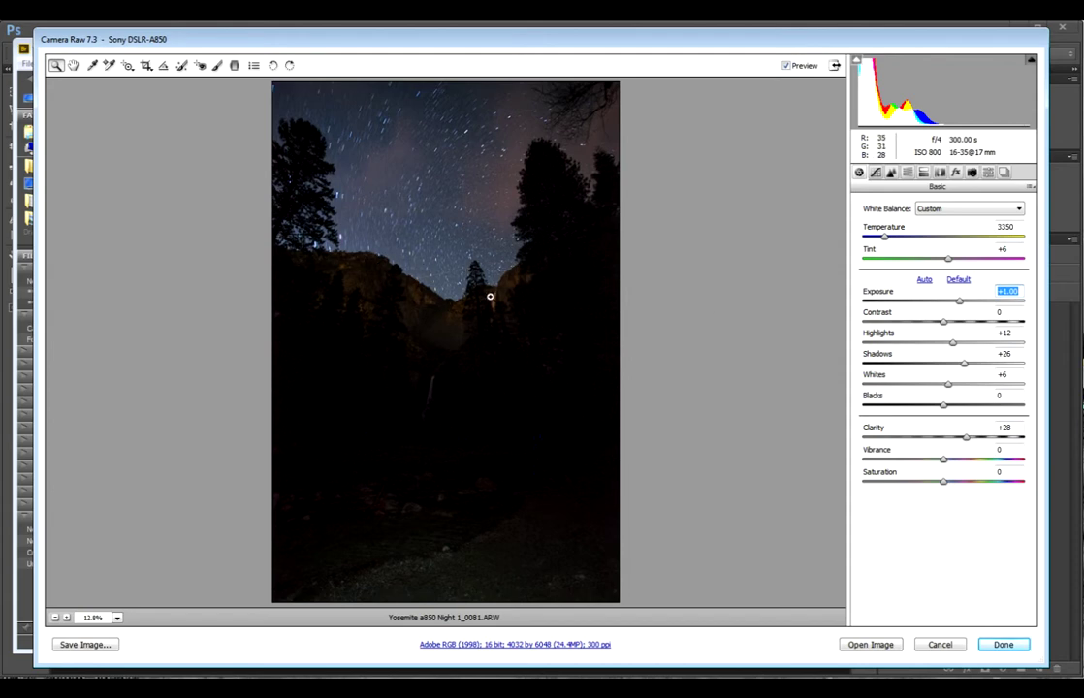
- Set Highlights +14, Shadows +23, Whites +19 and Blacks +32 in the Basic panel
{"action": "left_click", "coordinate": [953, 345]}
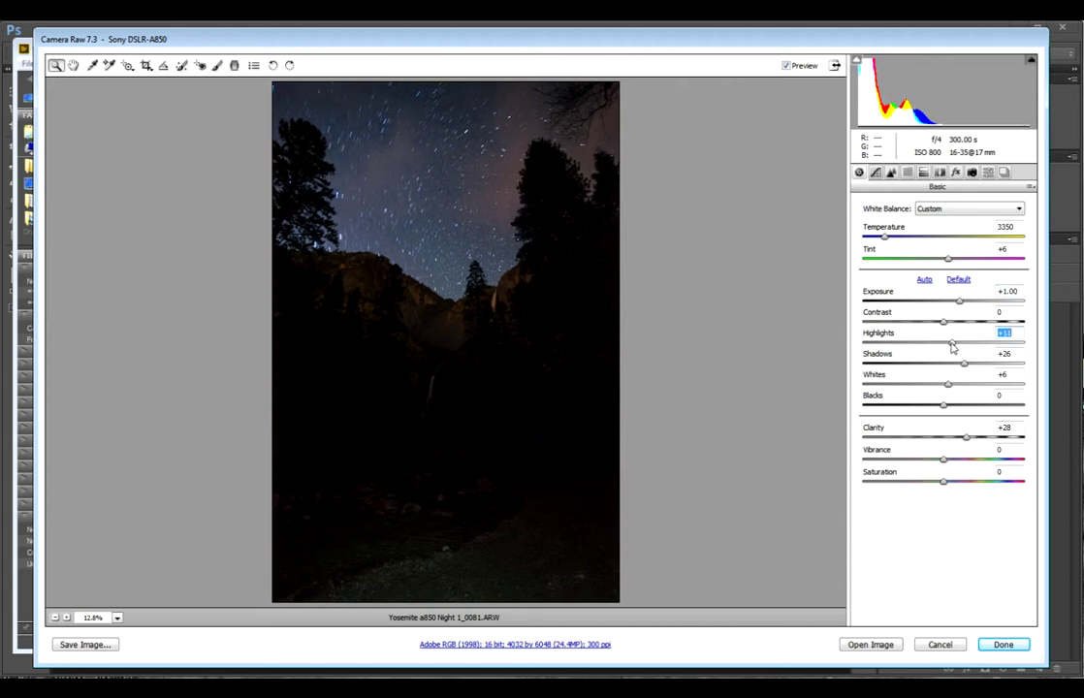
{"action": "left_click_drag", "start_coordinate": [953, 344], "coordinate": [956, 345]}
{"action": "left_click", "coordinate": [965, 367]}
{"action": "mouse_move", "coordinate": [965, 369]}
{"action": "left_mouse_down"}
{"action": "mouse_move", "coordinate": [943, 368]}
{"action": "mouse_move", "coordinate": [1009, 363]}
{"action": "mouse_move", "coordinate": [960, 369]}
{"action": "left_mouse_up"}
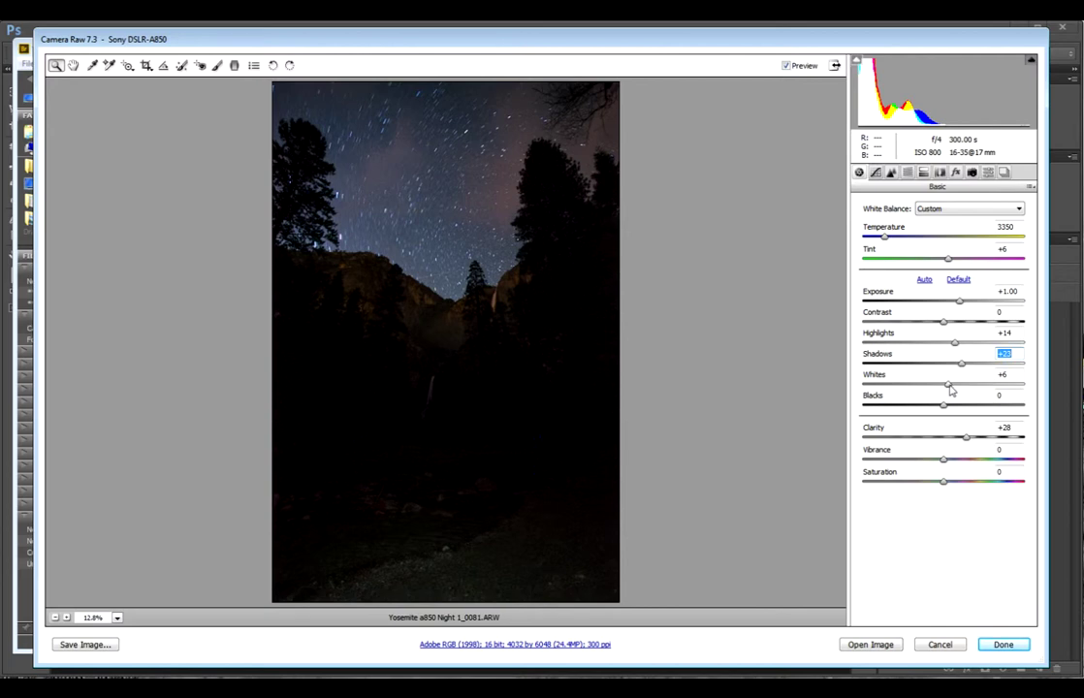
{"action": "double_click", "coordinate": [949, 388]}
{"action": "mouse_move", "coordinate": [949, 388]}
{"action": "left_mouse_down"}
{"action": "mouse_move", "coordinate": [972, 388]}
{"action": "mouse_move", "coordinate": [958, 386]}
{"action": "left_mouse_up"}
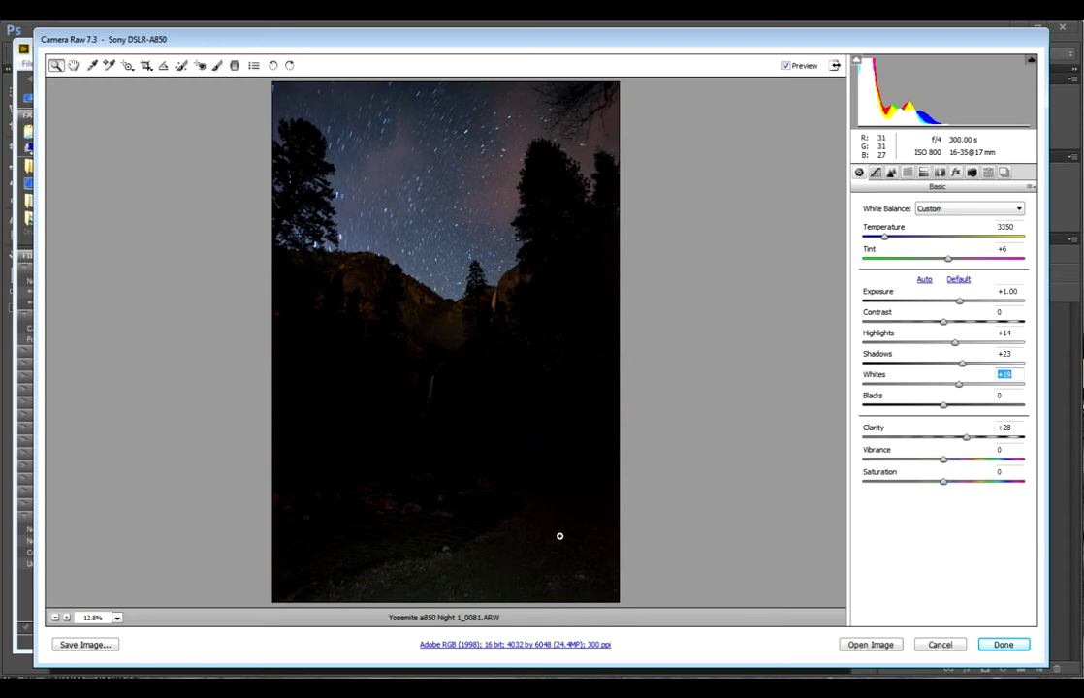
{"action": "left_click", "coordinate": [943, 406]}
{"action": "left_click_drag", "start_coordinate": [945, 408], "coordinate": [971, 421]}
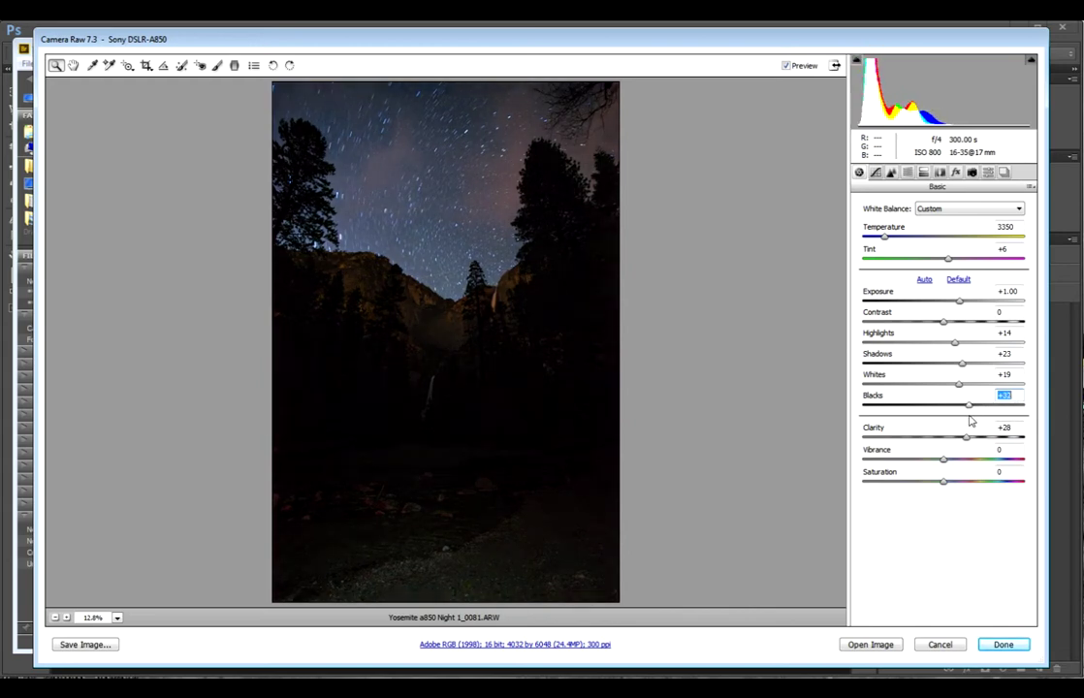
- Try Clarity +21, Vibrance +15 and a slight Saturation boost, then cancel out of Camera Raw
{"action": "left_click", "coordinate": [971, 441]}
{"action": "double_click", "coordinate": [970, 441]}
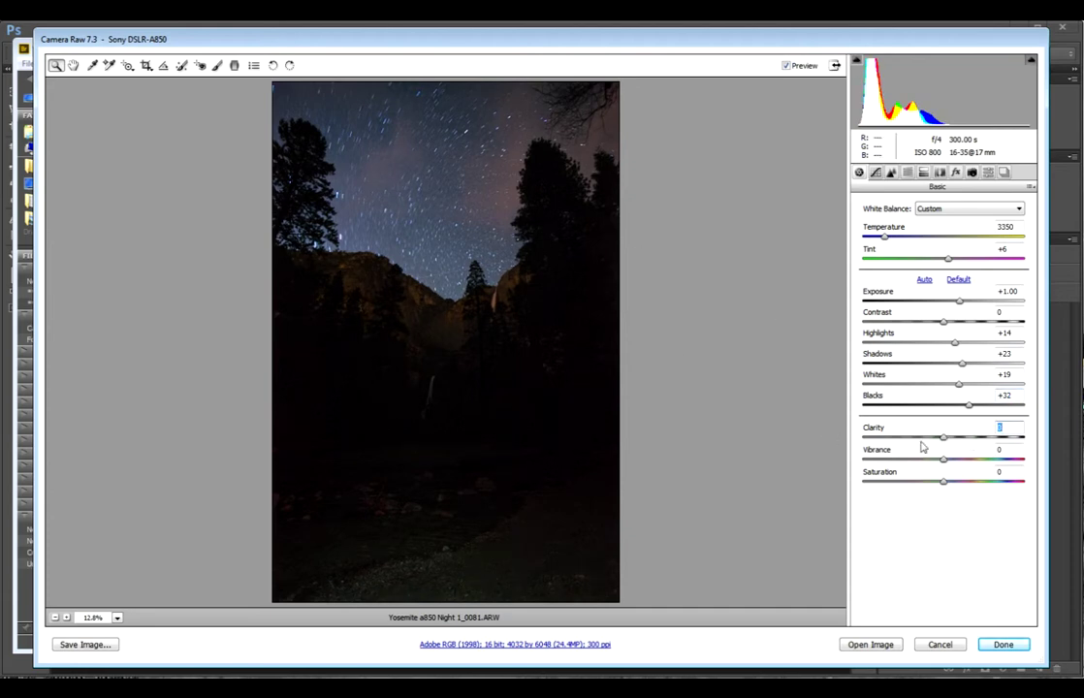
{"action": "left_click_drag", "start_coordinate": [943, 437], "coordinate": [1015, 438]}
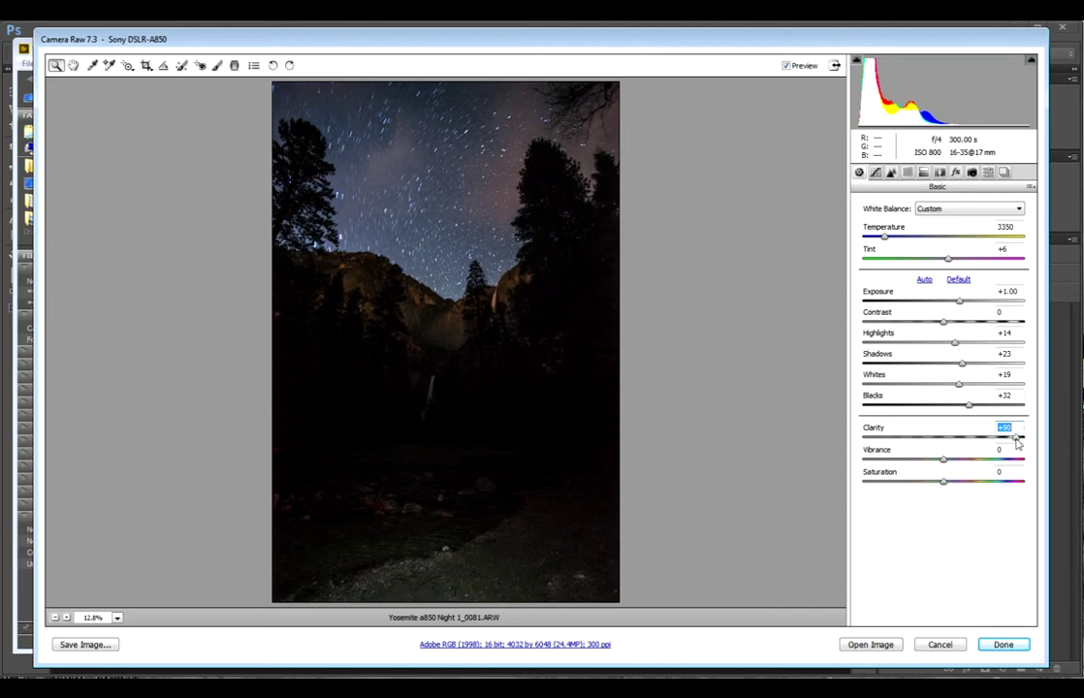
{"action": "left_click", "coordinate": [961, 439]}
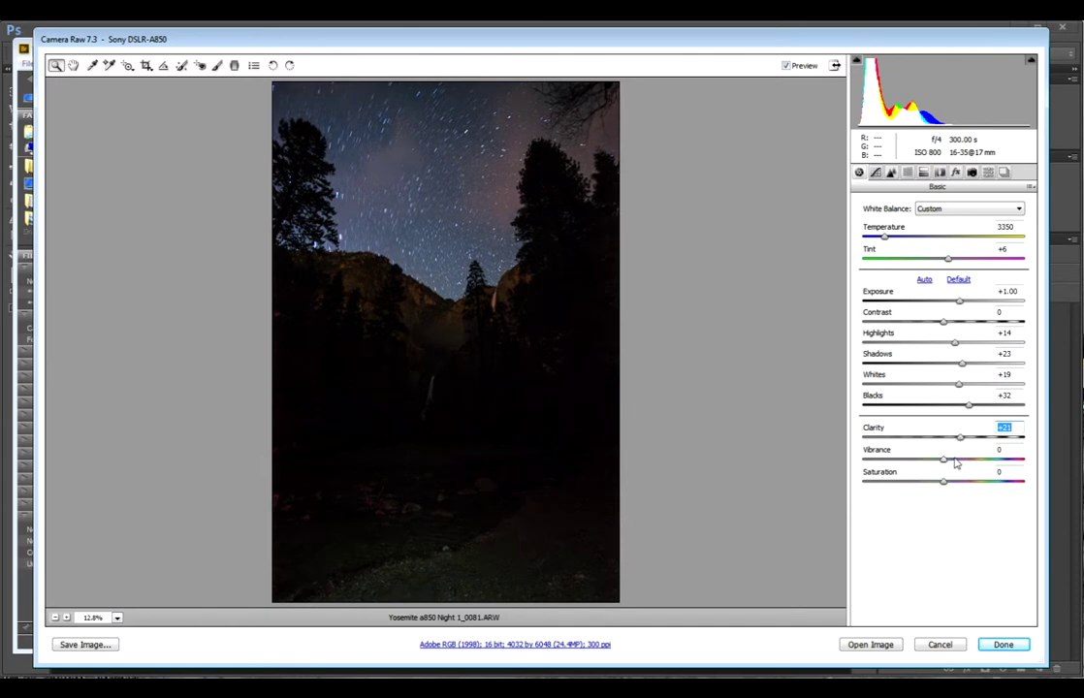
{"action": "left_click", "coordinate": [956, 460]}
{"action": "left_click", "coordinate": [946, 482]}
{"action": "left_click", "coordinate": [946, 482]}
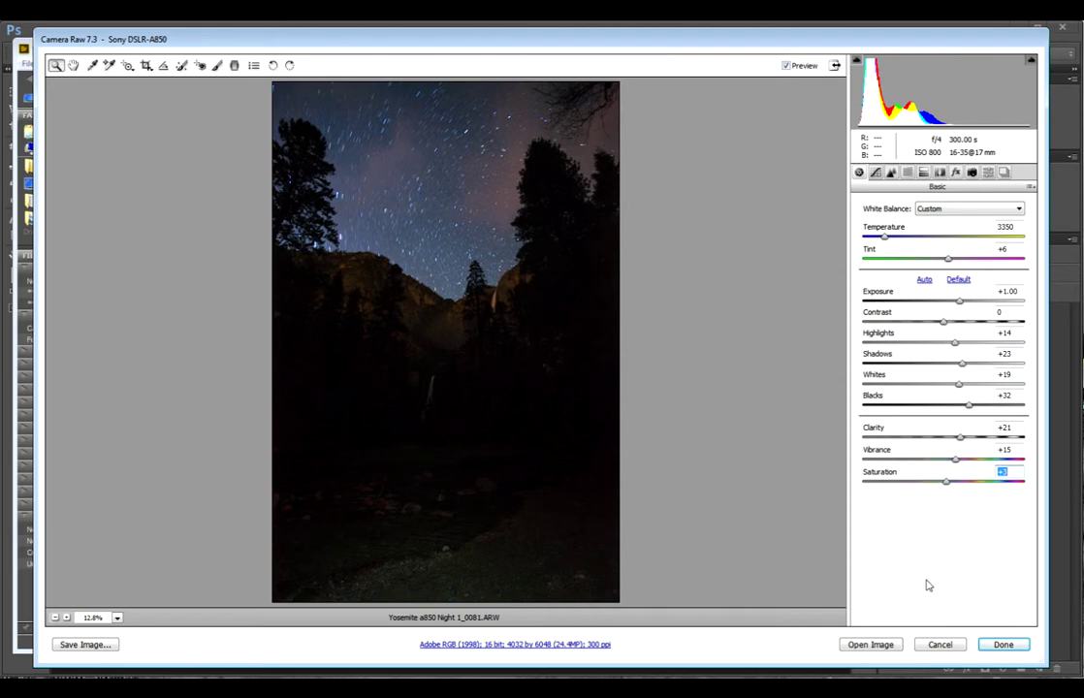
{"action": "left_click", "coordinate": [940, 644]}
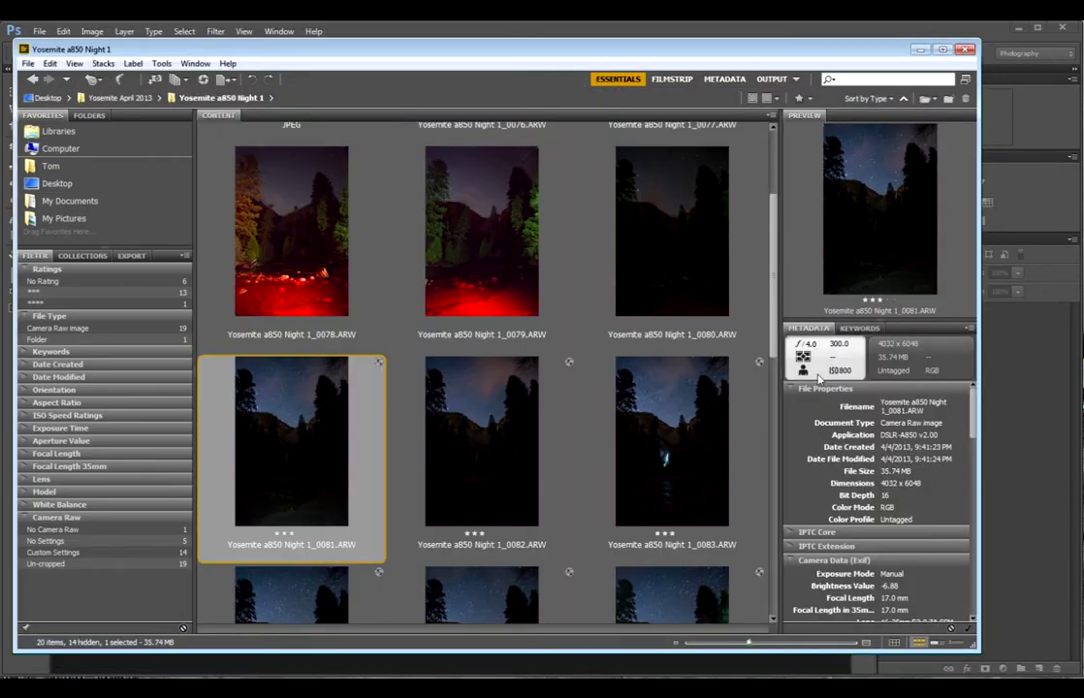
- Open the JPEG folder and browse its night frames 0081 through 0083
{"action": "scroll", "coordinate": [675, 300], "scroll_direction": "up", "scroll_amount": 2}
{"action": "double_click", "coordinate": [302, 204]}
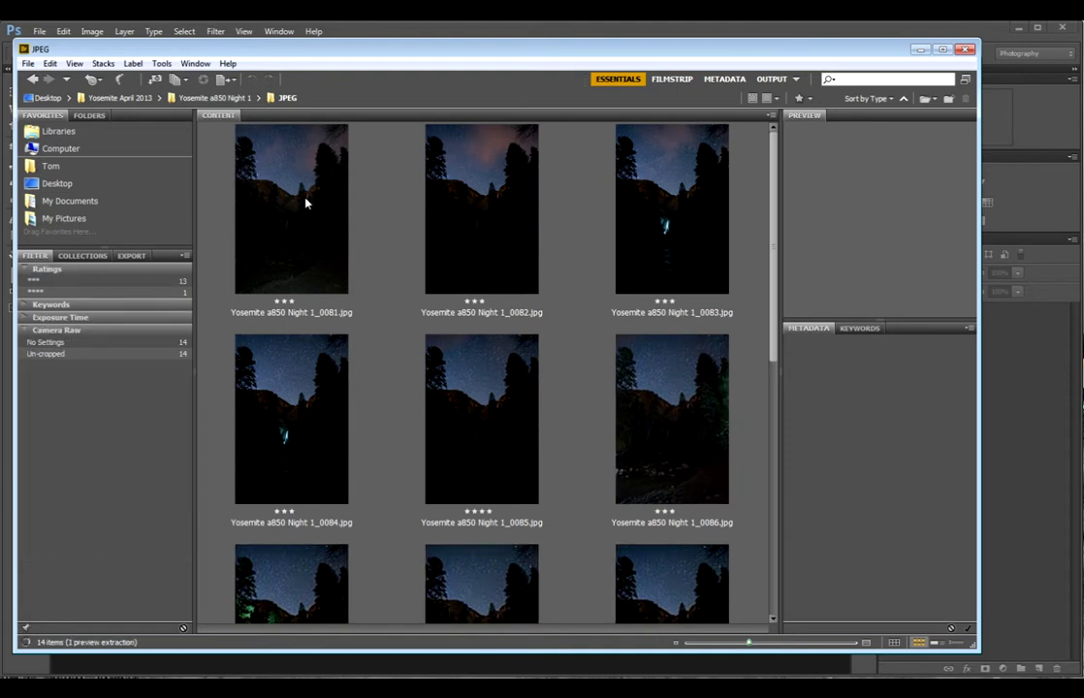
{"action": "left_click", "coordinate": [356, 199]}
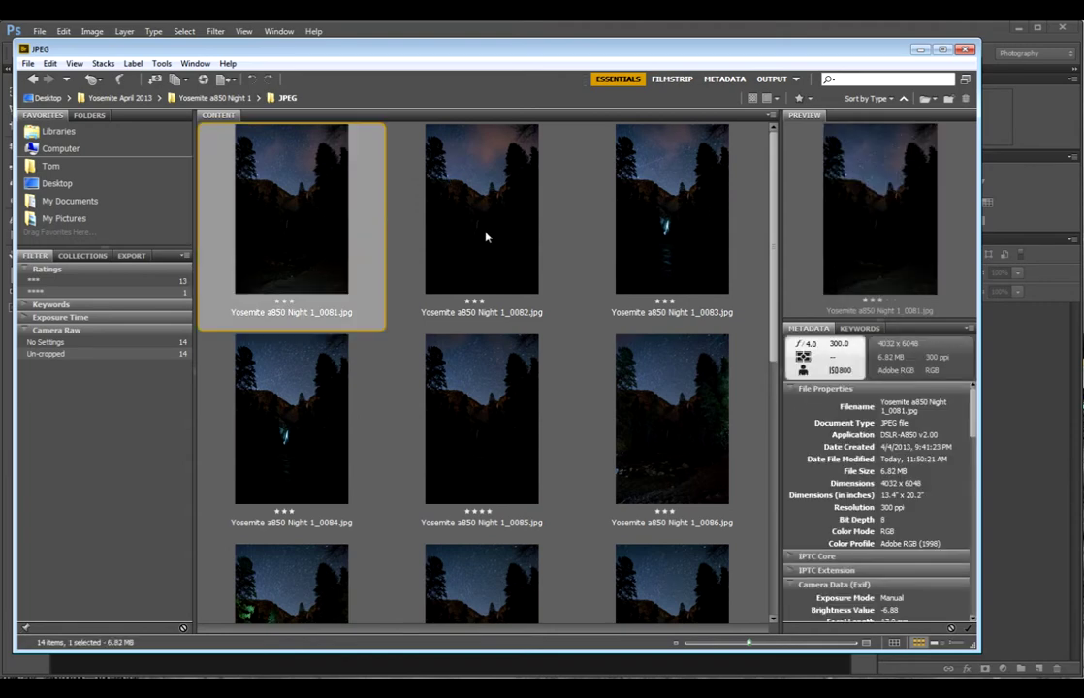
{"action": "scroll", "coordinate": [487, 234], "scroll_direction": "down", "scroll_amount": 5}
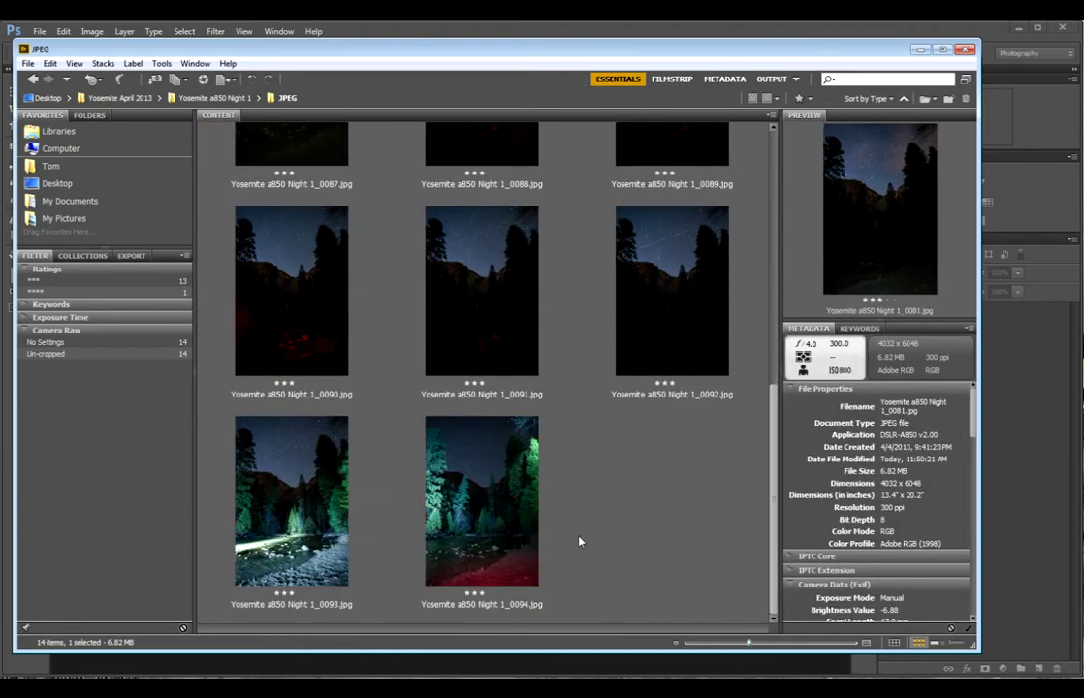
{"action": "key", "text": "Right"}
{"action": "key", "text": "Right"}
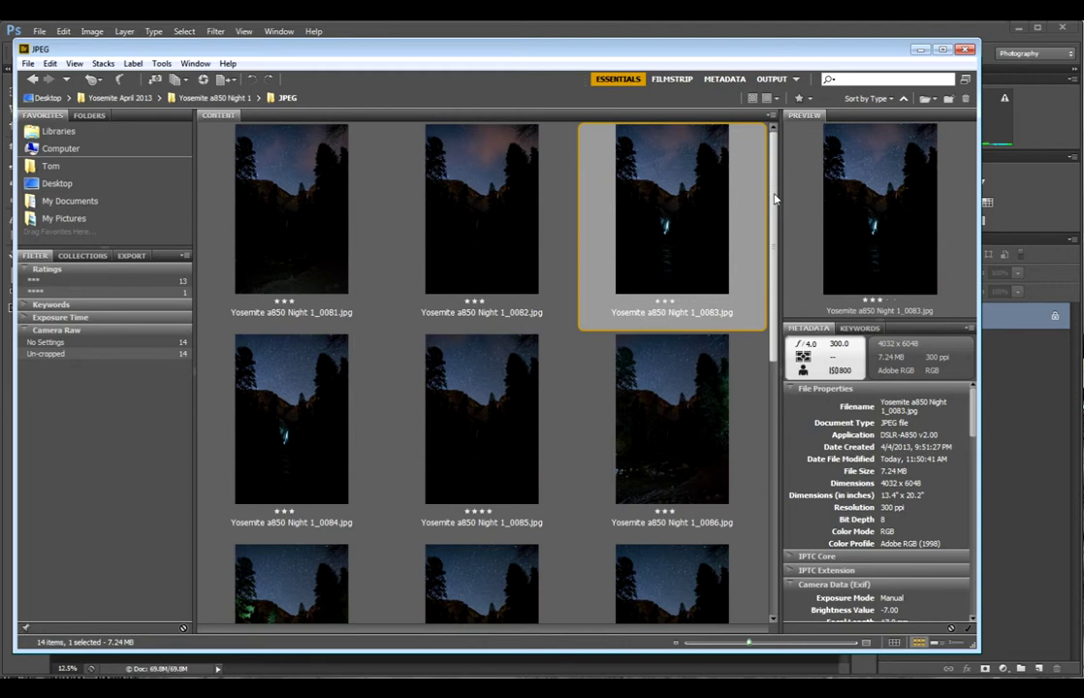
- Review the JPEG night frames 0081 through 0084 in Preview
{"action": "left_click_drag", "start_coordinate": [775, 199], "coordinate": [732, 166]}
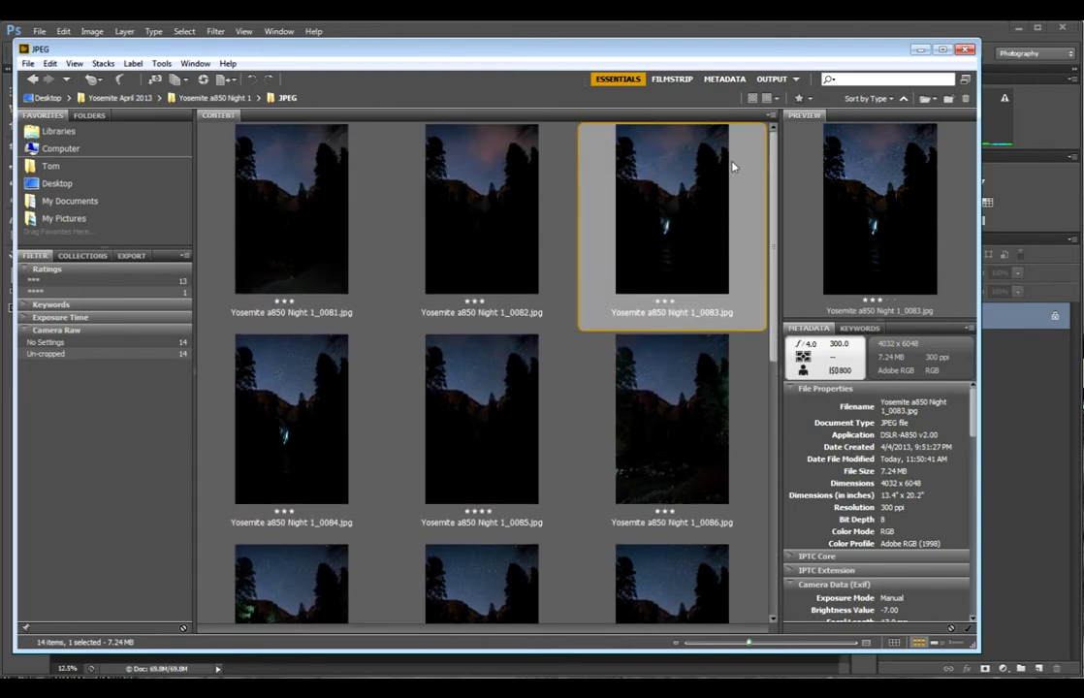
{"action": "left_click", "coordinate": [273, 240]}
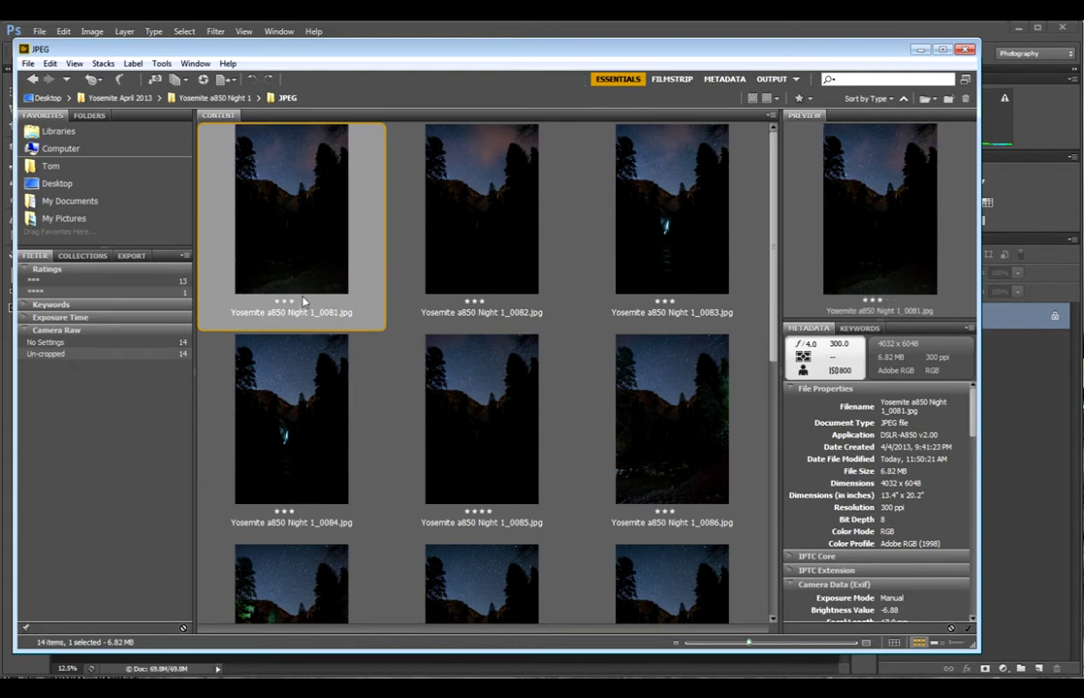
{"action": "left_click", "coordinate": [503, 263]}
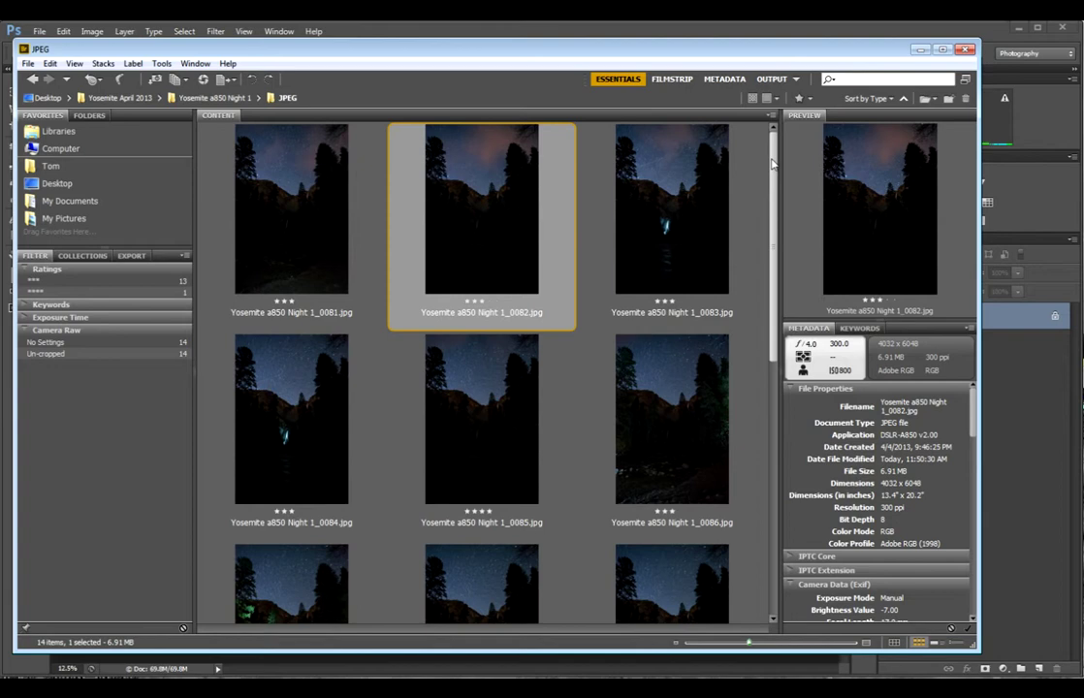
{"action": "left_click_drag", "start_coordinate": [773, 165], "coordinate": [755, 381]}
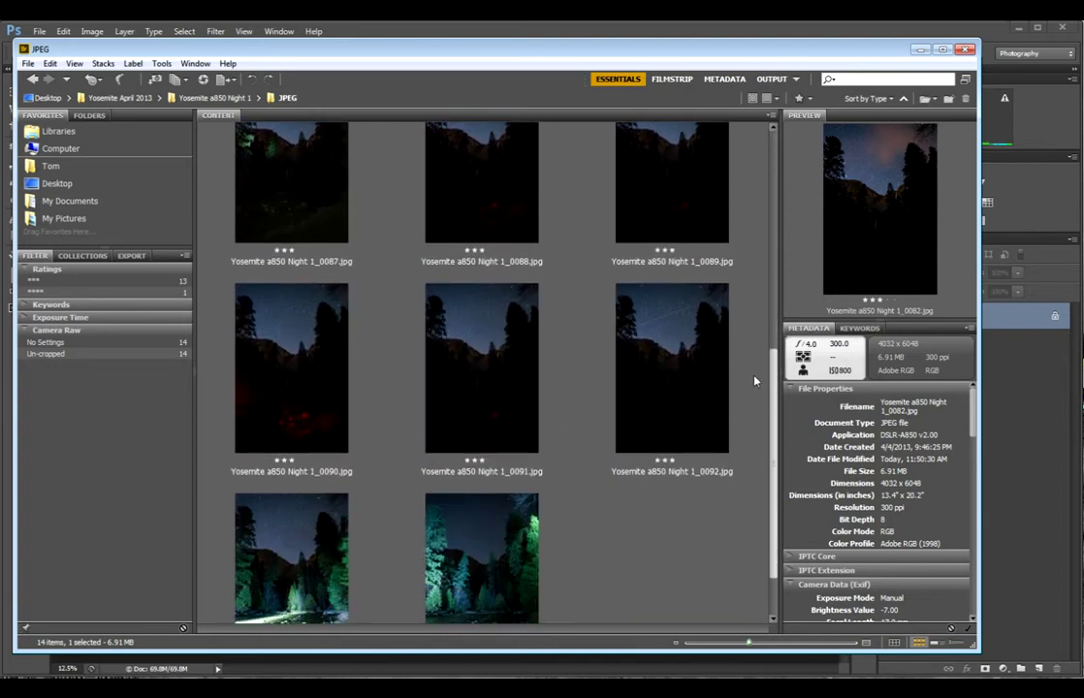
{"action": "scroll", "coordinate": [756, 381], "scroll_direction": "up", "scroll_amount": 5}
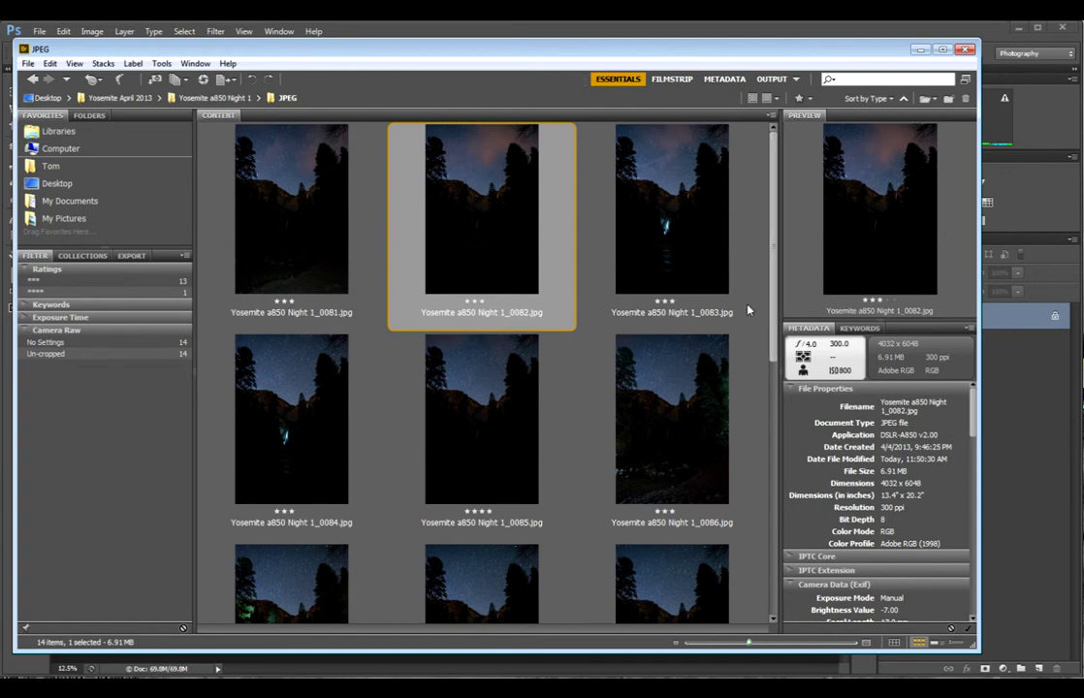
{"action": "left_click", "coordinate": [631, 248]}
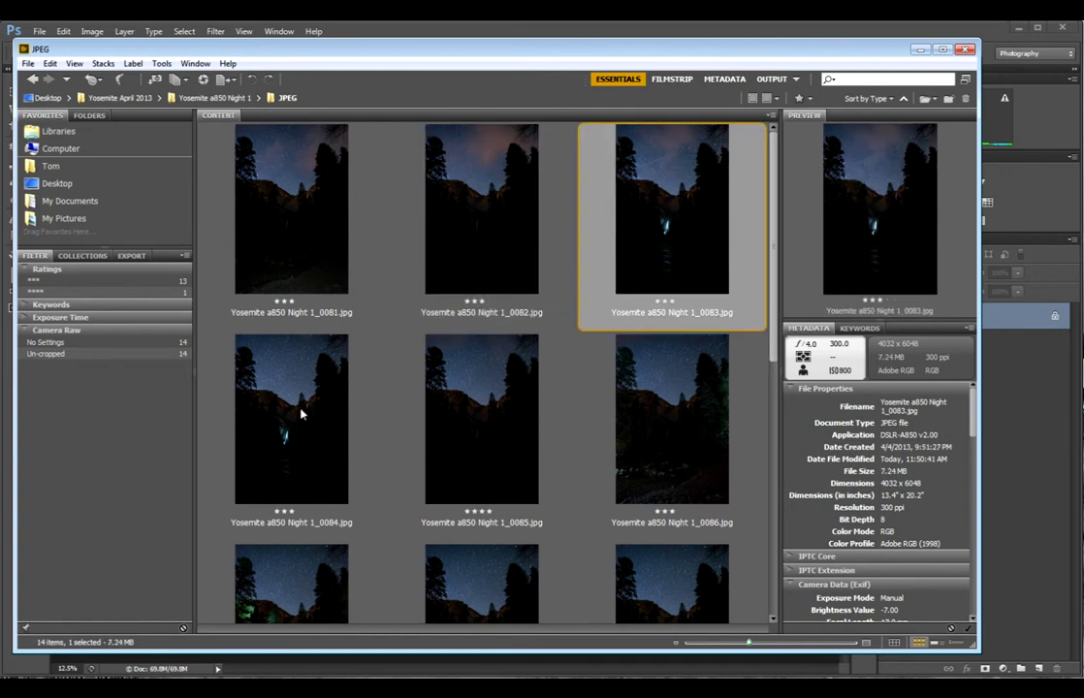
{"action": "left_click", "coordinate": [300, 415]}
{"action": "left_click", "coordinate": [676, 223]}
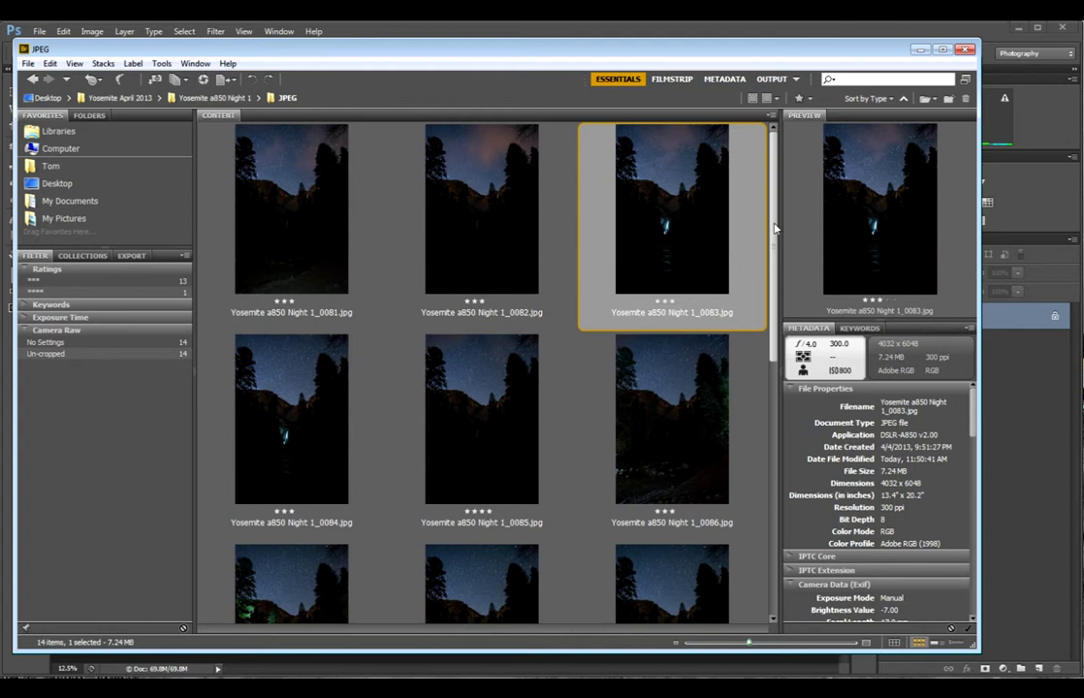
{"action": "scroll", "coordinate": [766, 252], "scroll_direction": "down", "scroll_amount": 3}
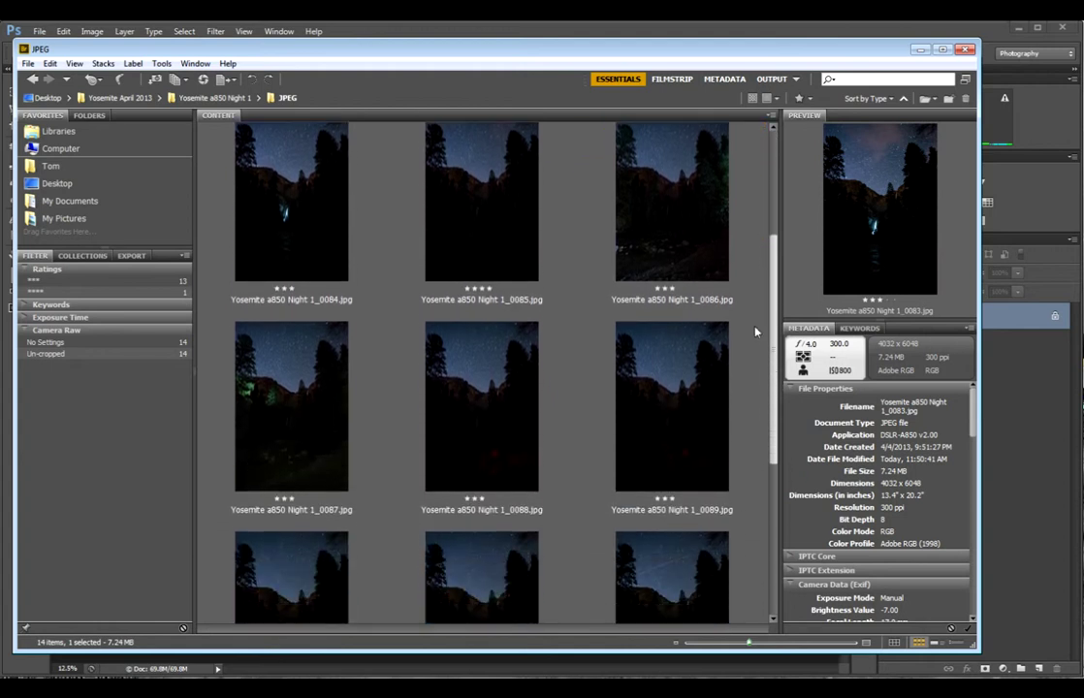
{"action": "scroll", "coordinate": [756, 332], "scroll_direction": "up", "scroll_amount": 3}
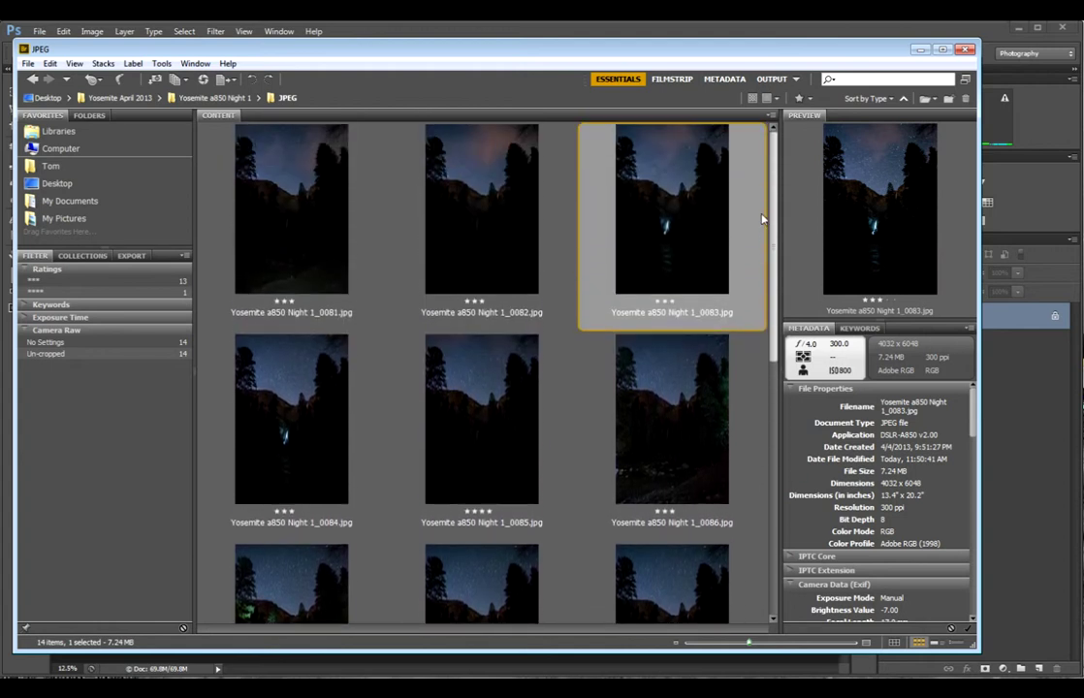
{"action": "scroll", "coordinate": [737, 369], "scroll_direction": "down", "scroll_amount": 6}
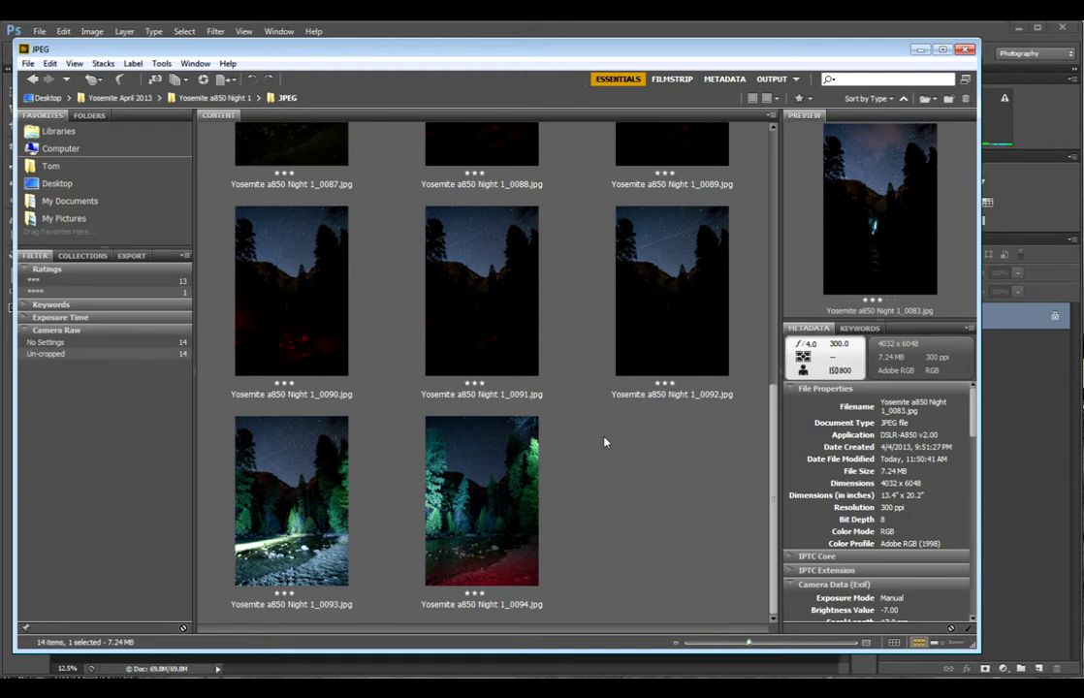
- Compare the light-painted frames 0093 and 0094
{"action": "left_click", "coordinate": [317, 528]}
{"action": "key", "text": "Right"}
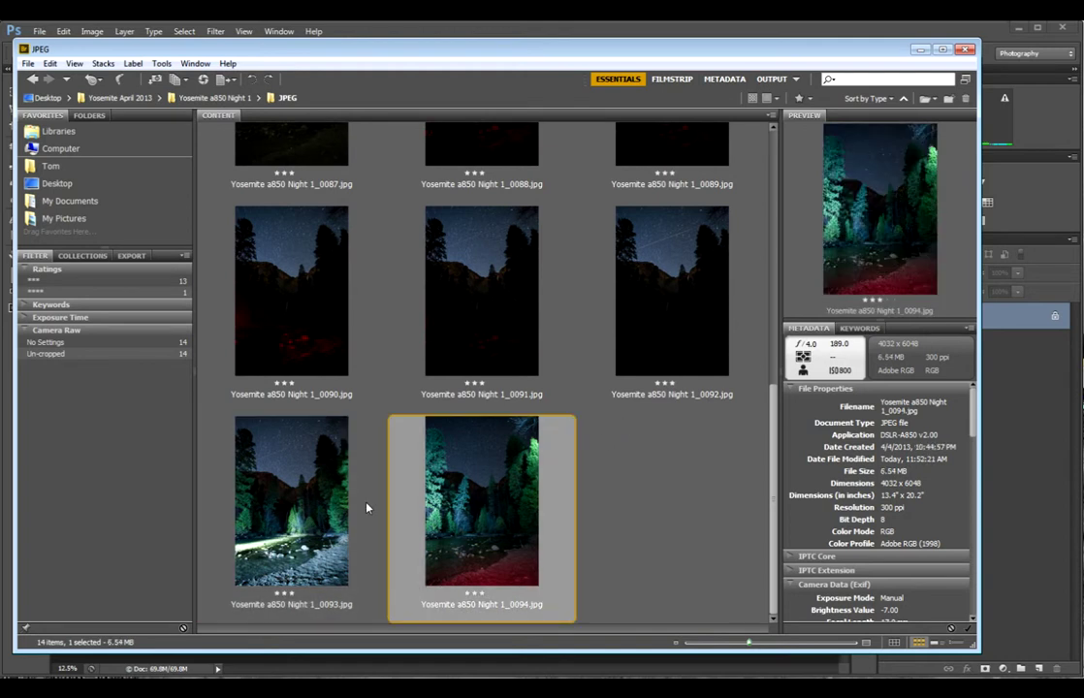
{"action": "key", "text": "Left"}
{"action": "left_click", "coordinate": [502, 494]}
{"action": "left_click", "coordinate": [329, 505]}
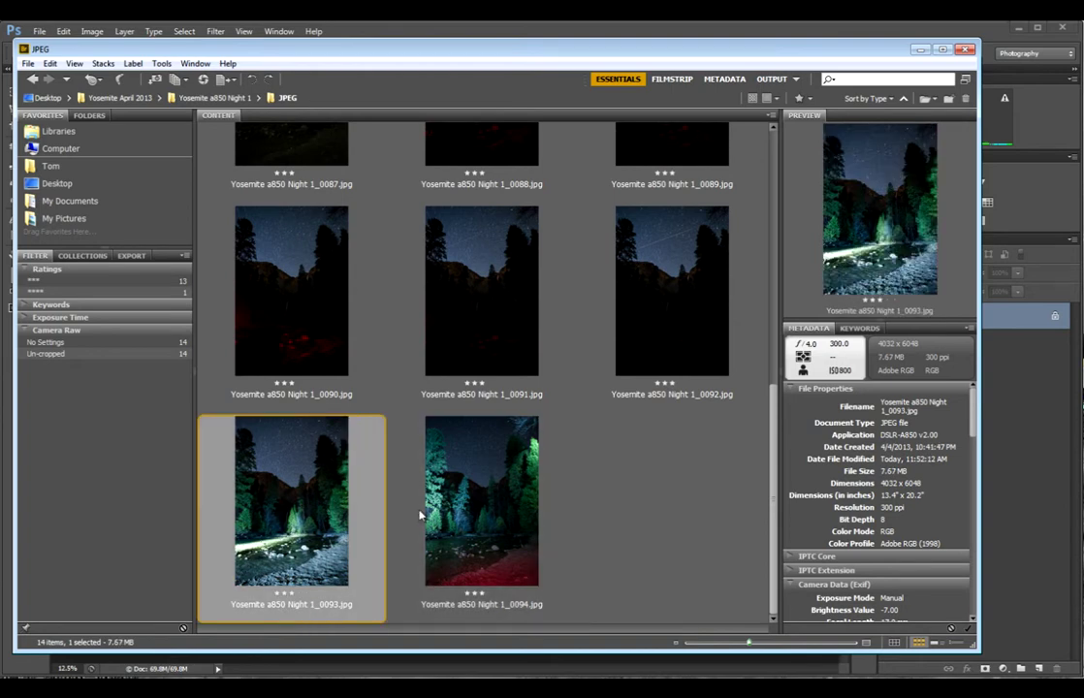
{"action": "left_click", "coordinate": [520, 499]}
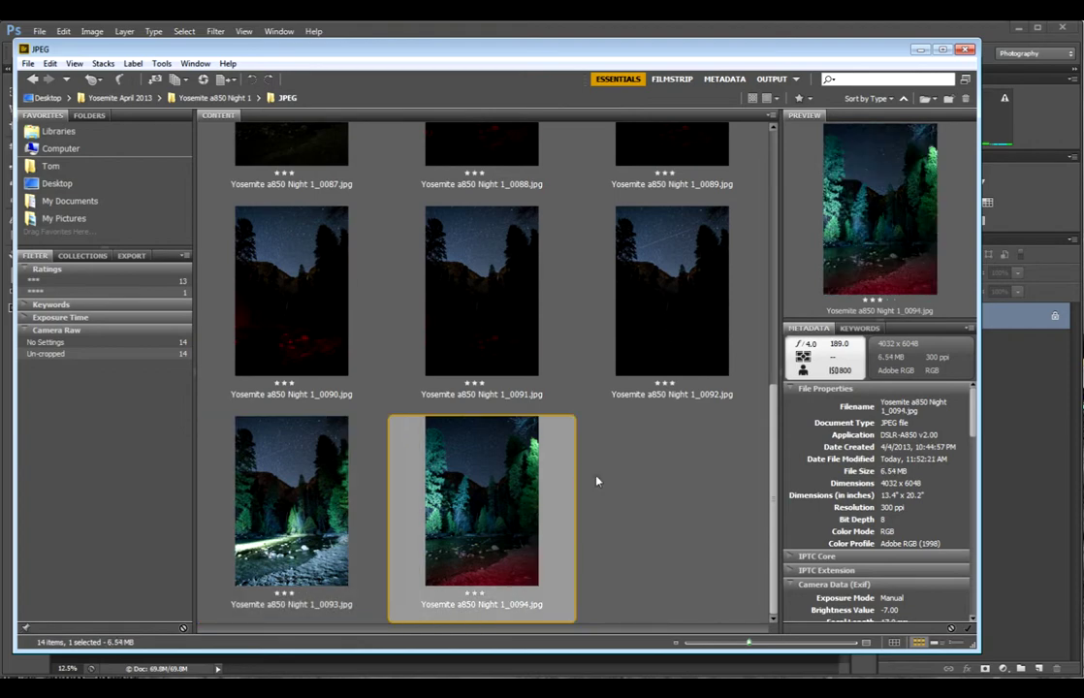
{"action": "left_click", "coordinate": [337, 477]}
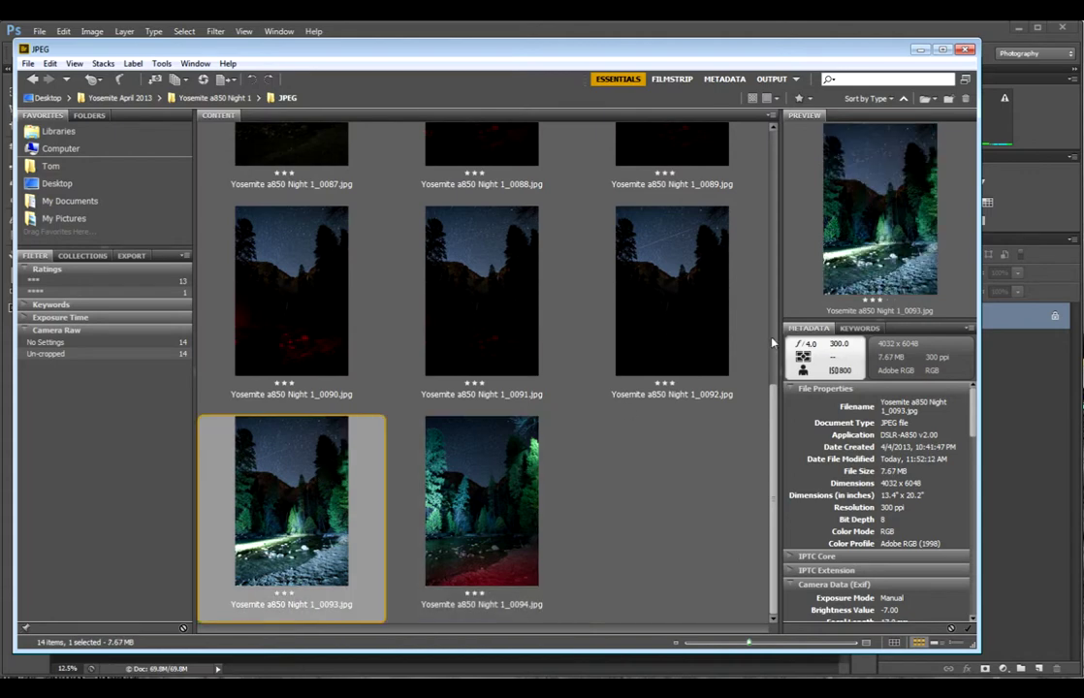
- Minimize Bridge to get back to Photoshop
{"action": "scroll", "coordinate": [679, 350], "scroll_direction": "up", "scroll_amount": 2}
{"action": "scroll", "coordinate": [792, 265], "scroll_direction": "up", "scroll_amount": 2}
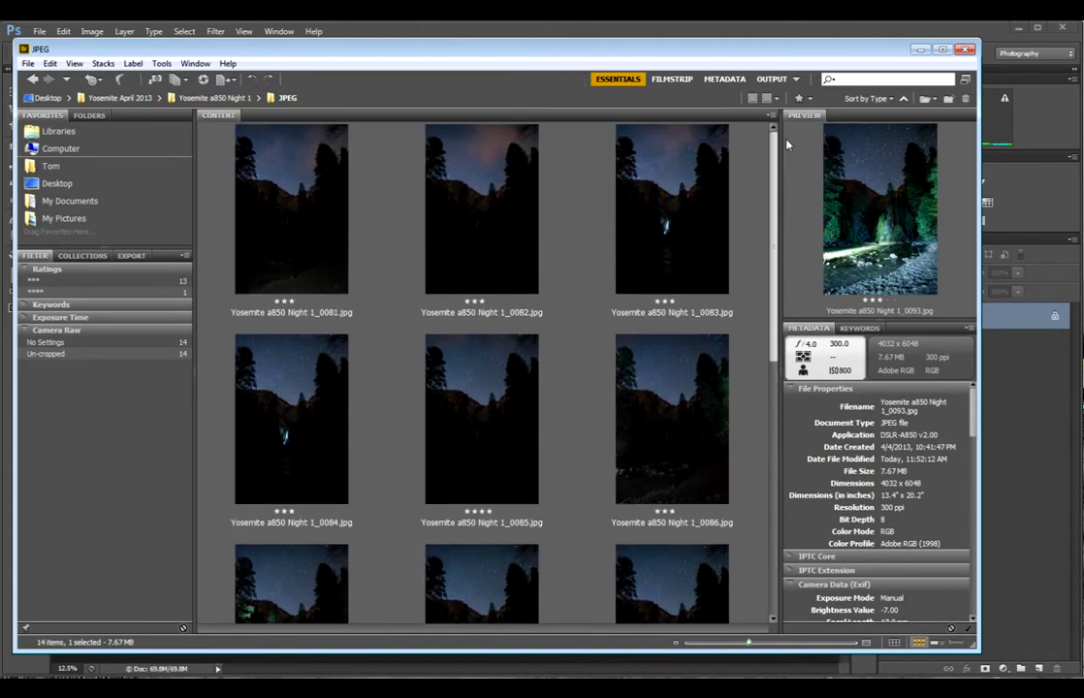
{"action": "left_click", "coordinate": [924, 54]}
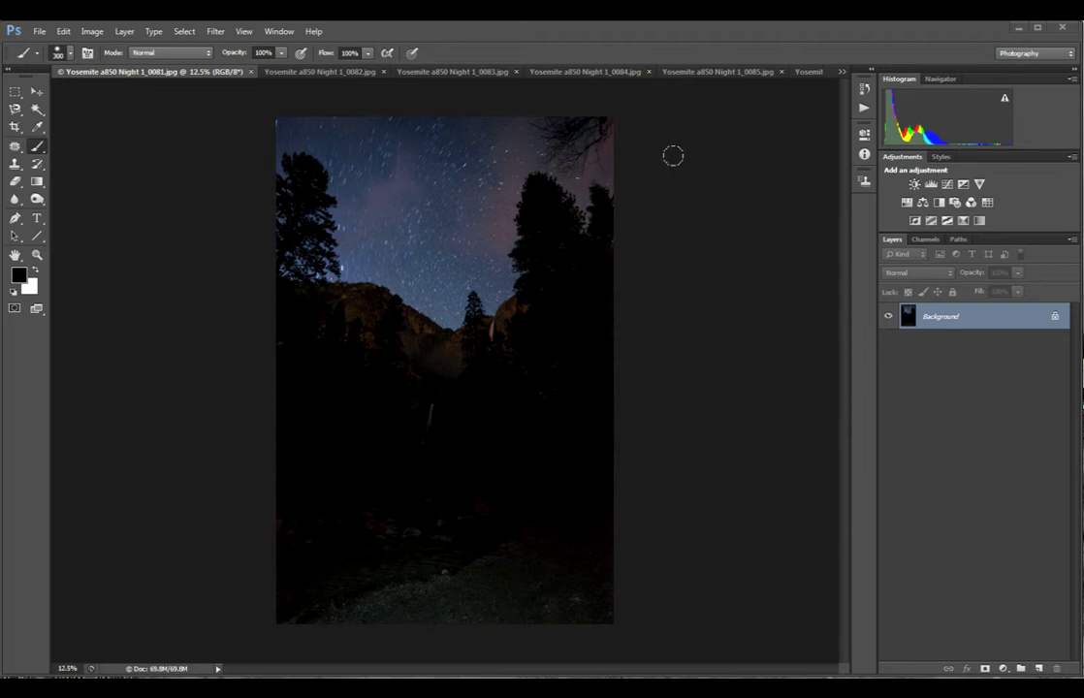
- Stack all open night JPEGs using File > Scripts > Load Files into Stack with Add Open Files
{"action": "left_click", "coordinate": [39, 32]}
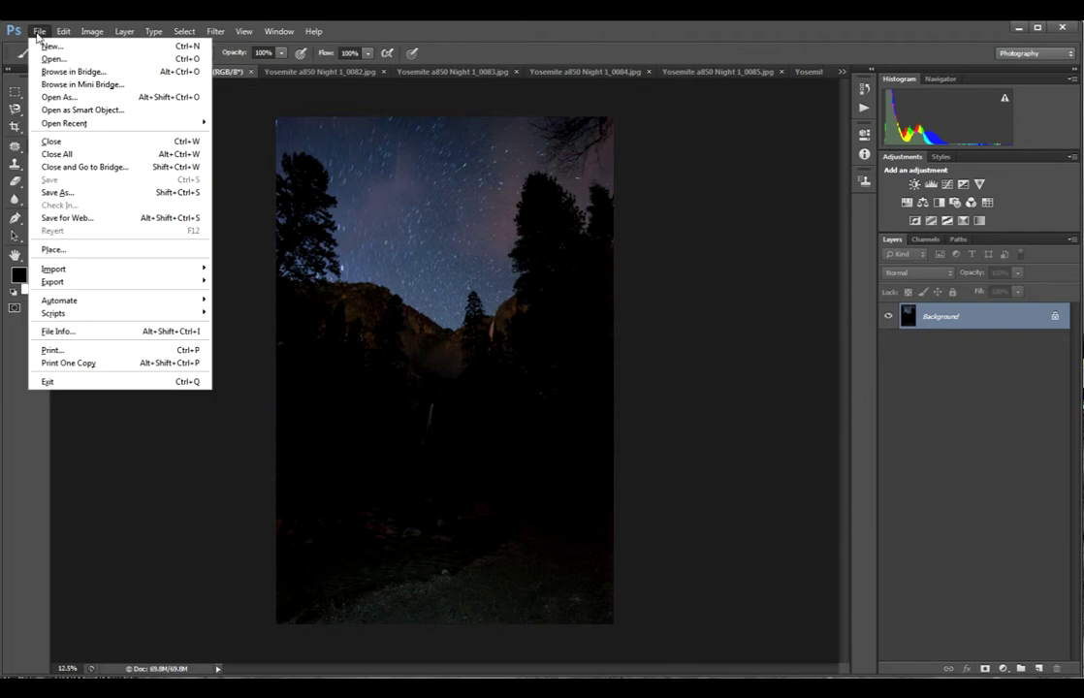
{"action": "mouse_move", "coordinate": [140, 312]}
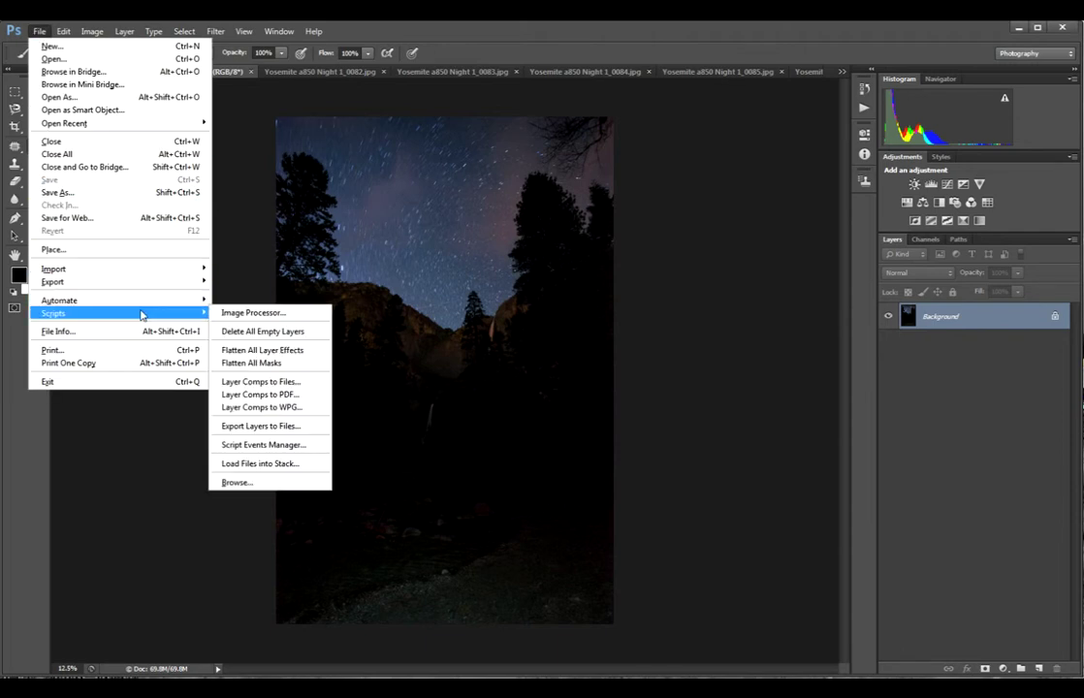
{"action": "left_click", "coordinate": [281, 464]}
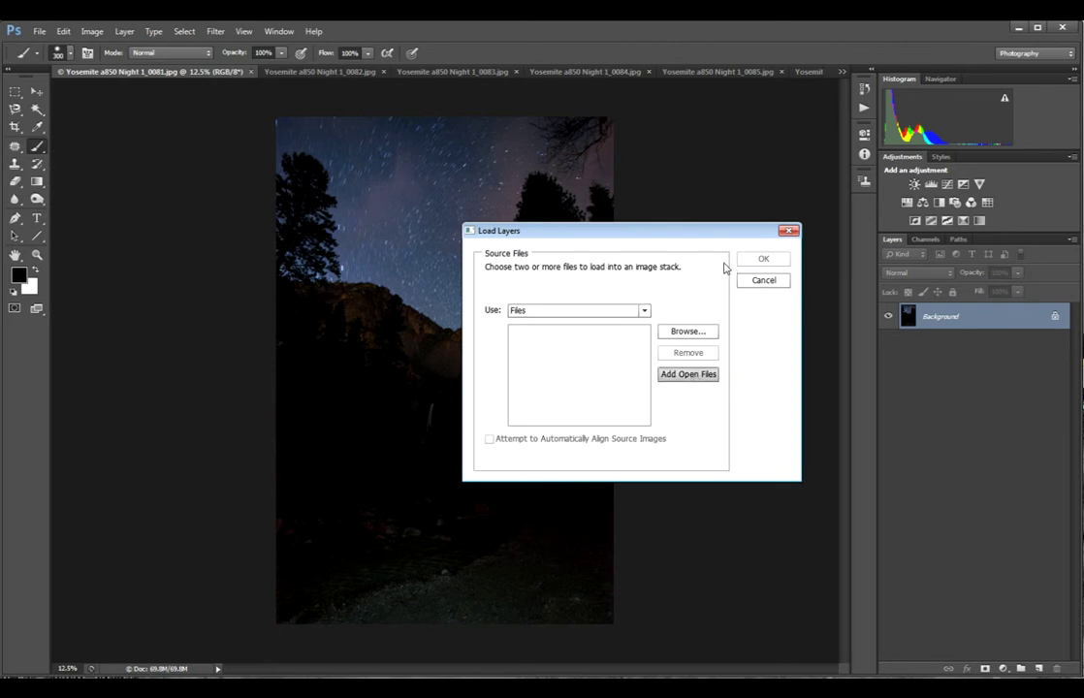
{"action": "mouse_move", "coordinate": [646, 344]}
{"action": "left_mouse_down"}
{"action": "mouse_move", "coordinate": [646, 402]}
{"action": "mouse_move", "coordinate": [648, 327]}
{"action": "left_mouse_up"}
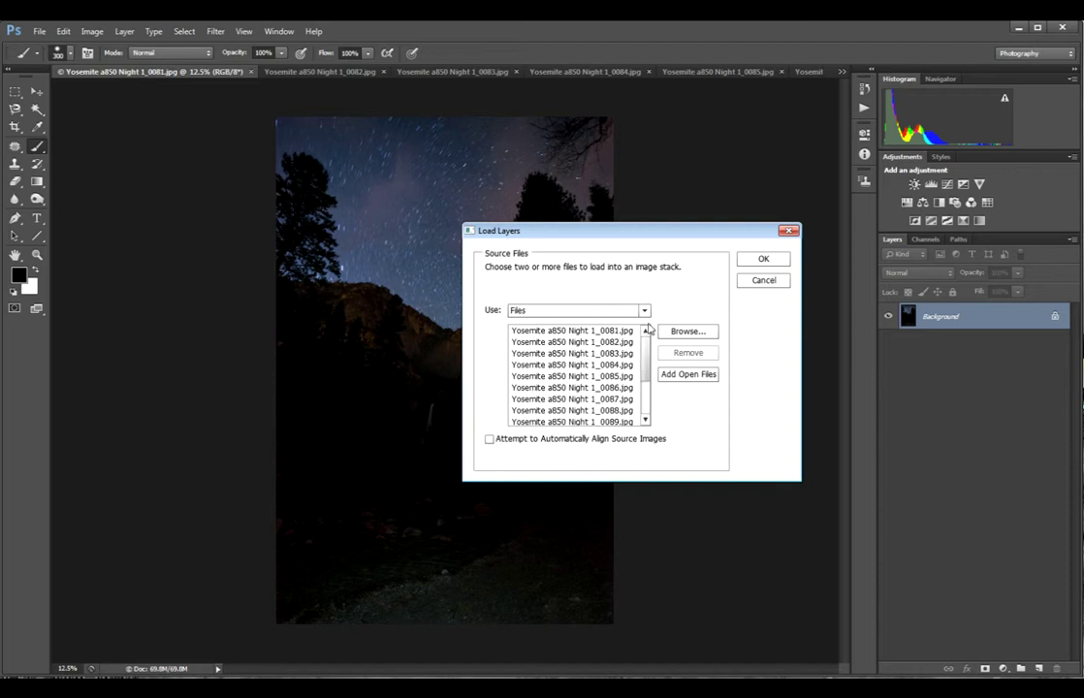
{"action": "left_click", "coordinate": [764, 260]}
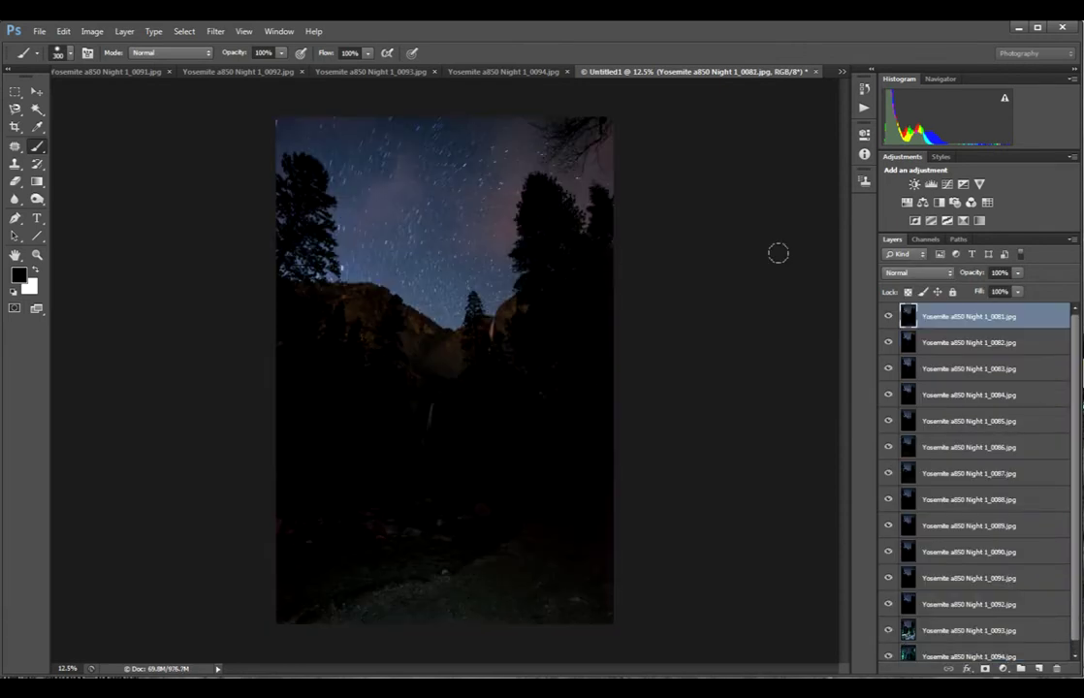
- Check the fourteen-layer stack, selecting layer 0093 and then top layer 0081
{"action": "left_click_drag", "start_coordinate": [1077, 347], "coordinate": [1074, 446]}
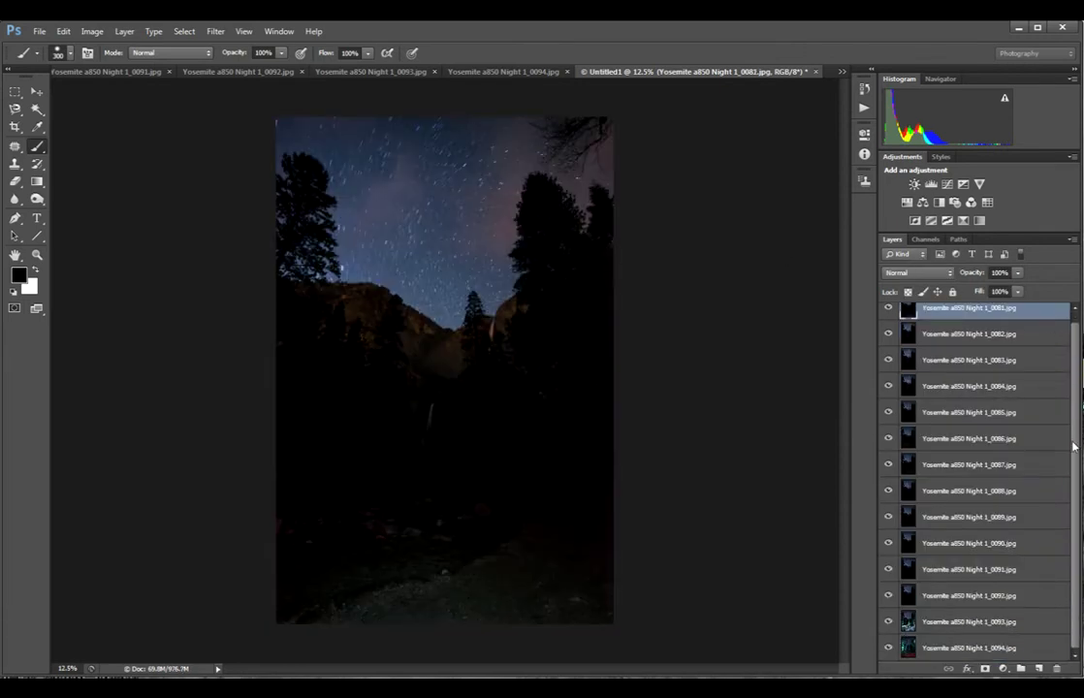
{"action": "left_click", "coordinate": [907, 620]}
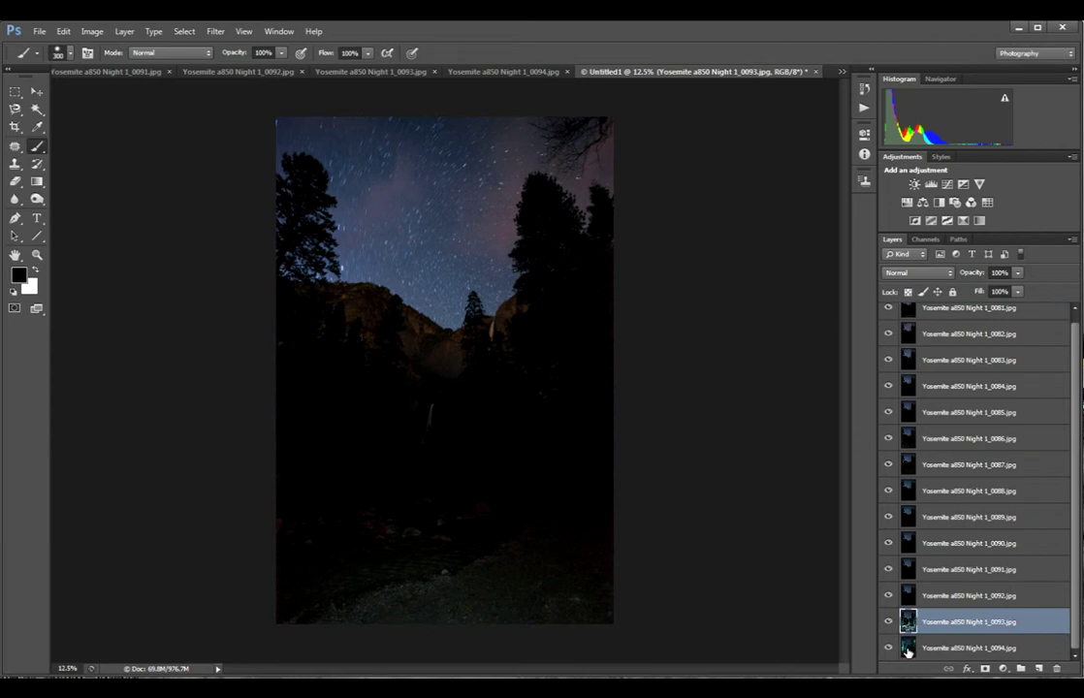
{"action": "scroll", "coordinate": [909, 632], "scroll_direction": "up", "scroll_amount": 1}
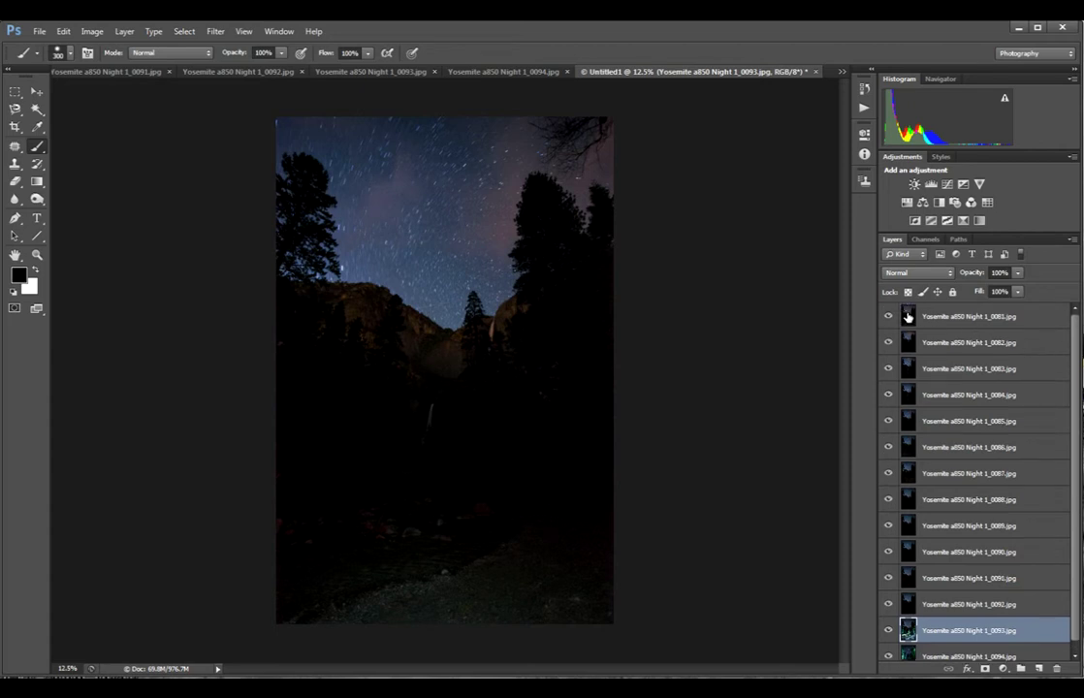
{"action": "left_click", "coordinate": [908, 317]}
- Set layers 0081 and 0082 to Lighten blending
{"action": "left_click", "coordinate": [950, 275]}
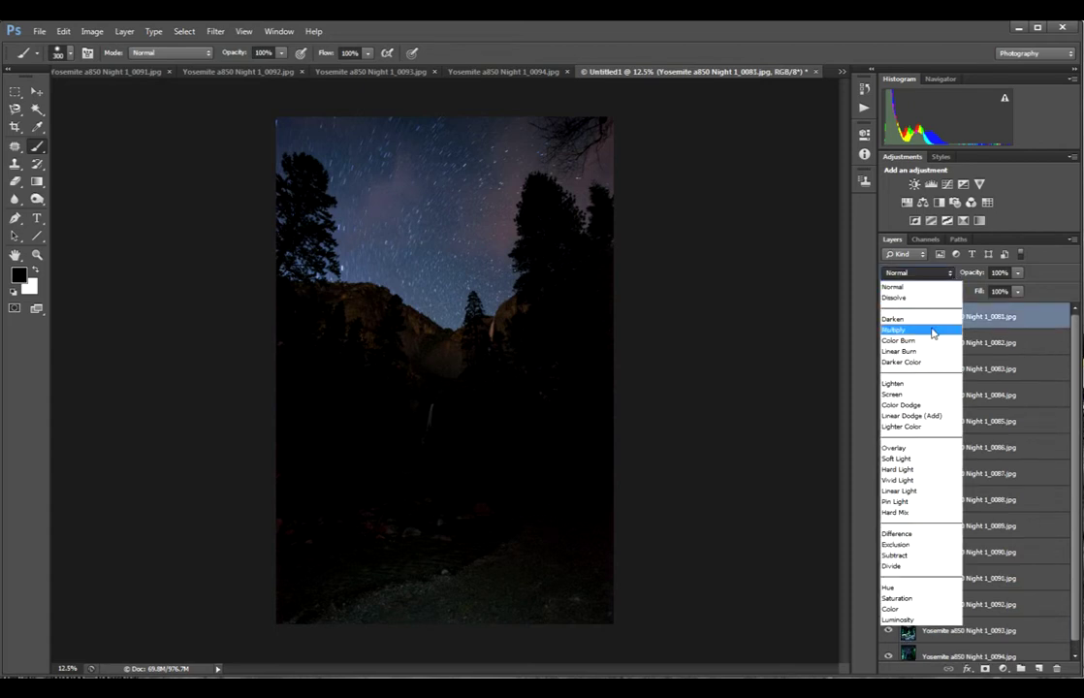
{"action": "left_click", "coordinate": [910, 383]}
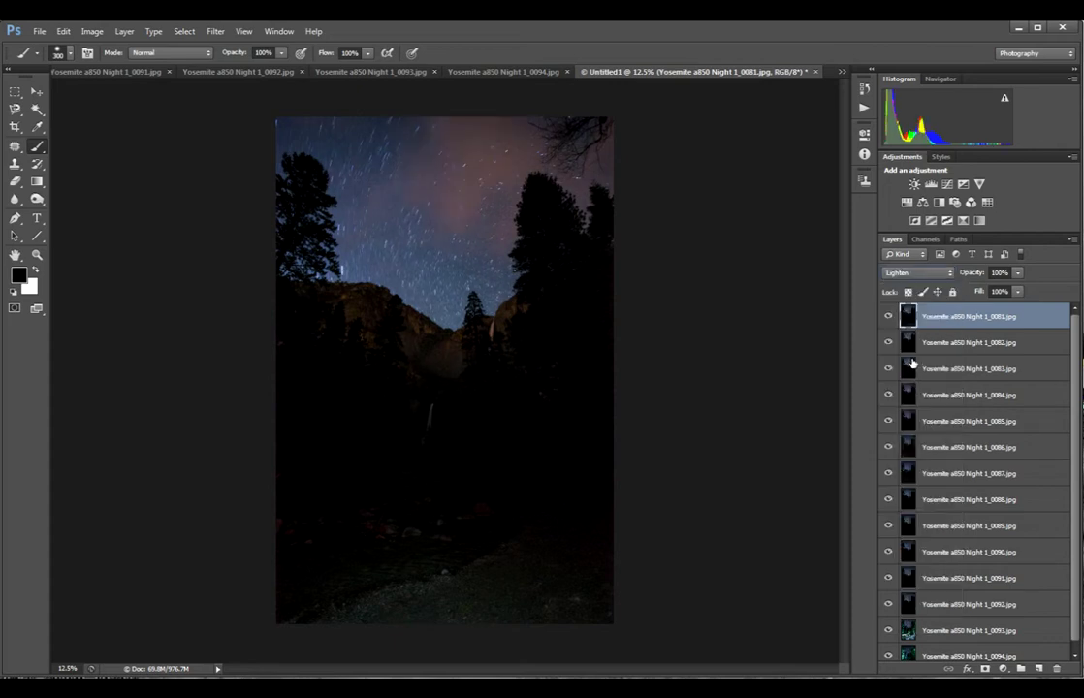
{"action": "left_click", "coordinate": [907, 342]}
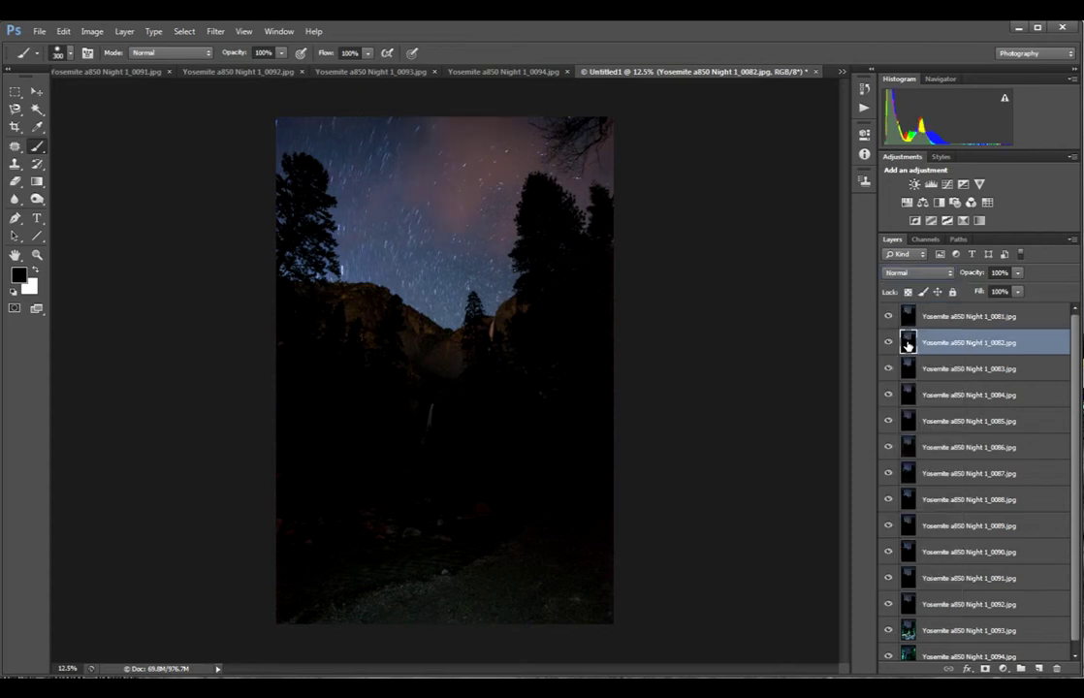
{"action": "left_click", "coordinate": [949, 274]}
{"action": "left_click", "coordinate": [927, 381]}
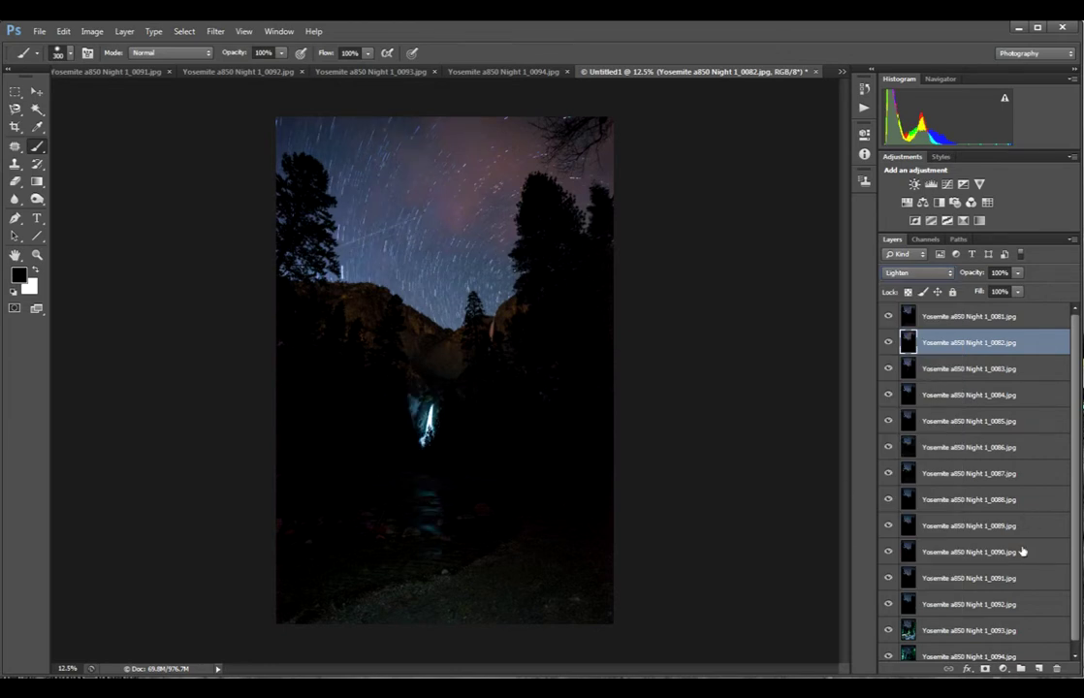
- Add layer masks to layers 0082, 0081 and 0083
{"action": "left_click", "coordinate": [986, 670]}
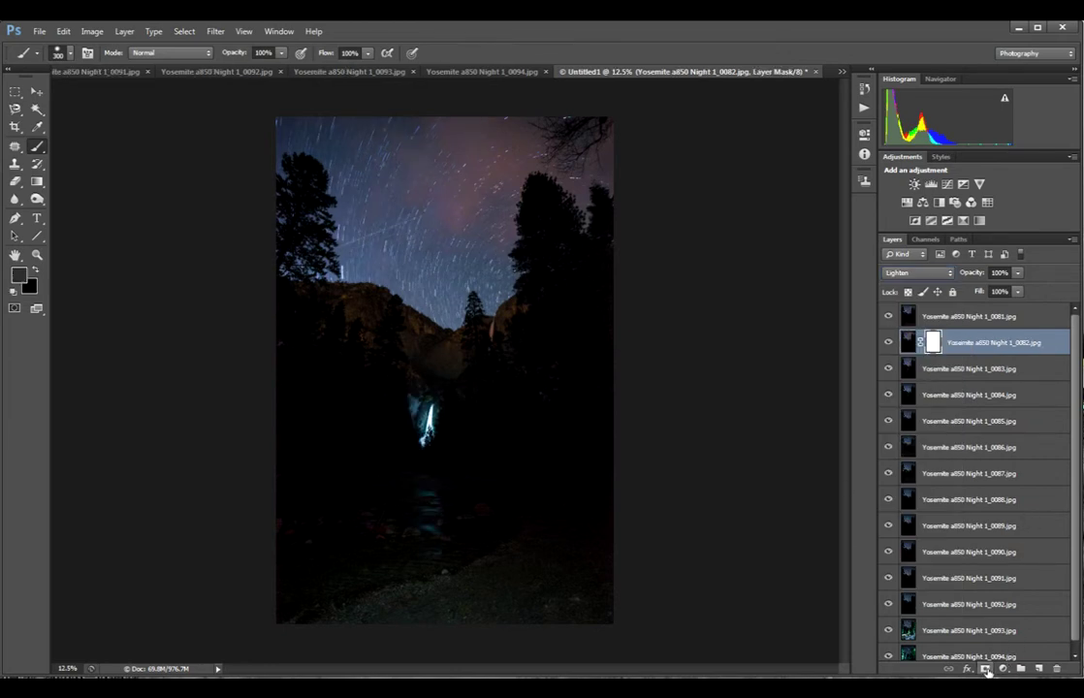
{"action": "left_click", "coordinate": [911, 318]}
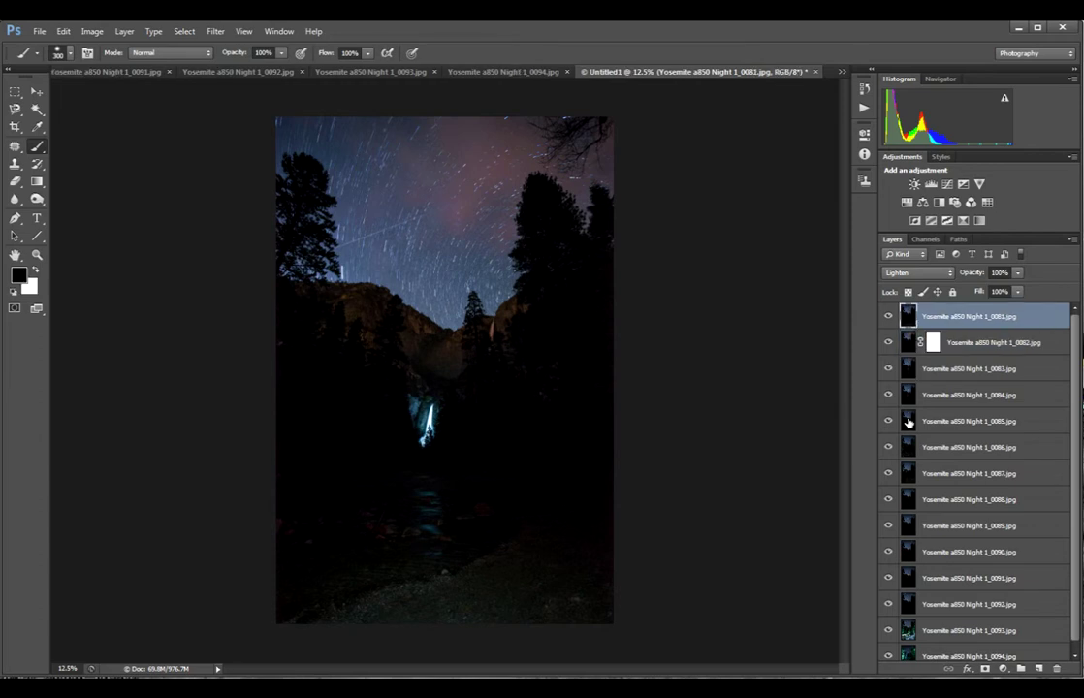
{"action": "left_click", "coordinate": [986, 670]}
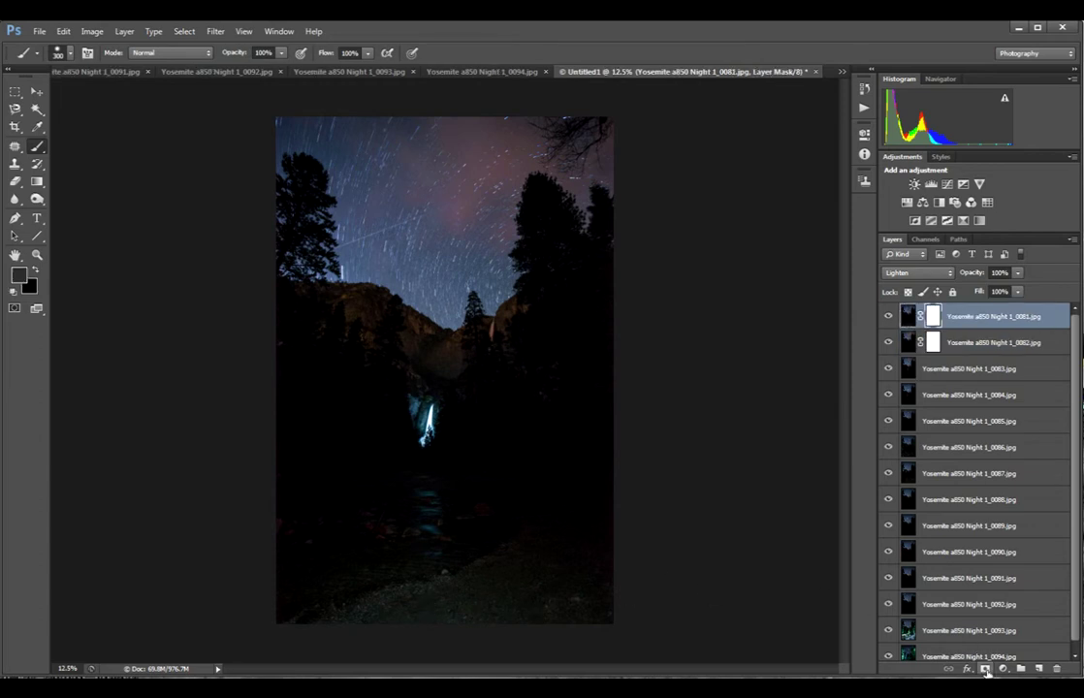
{"action": "left_click", "coordinate": [911, 369]}
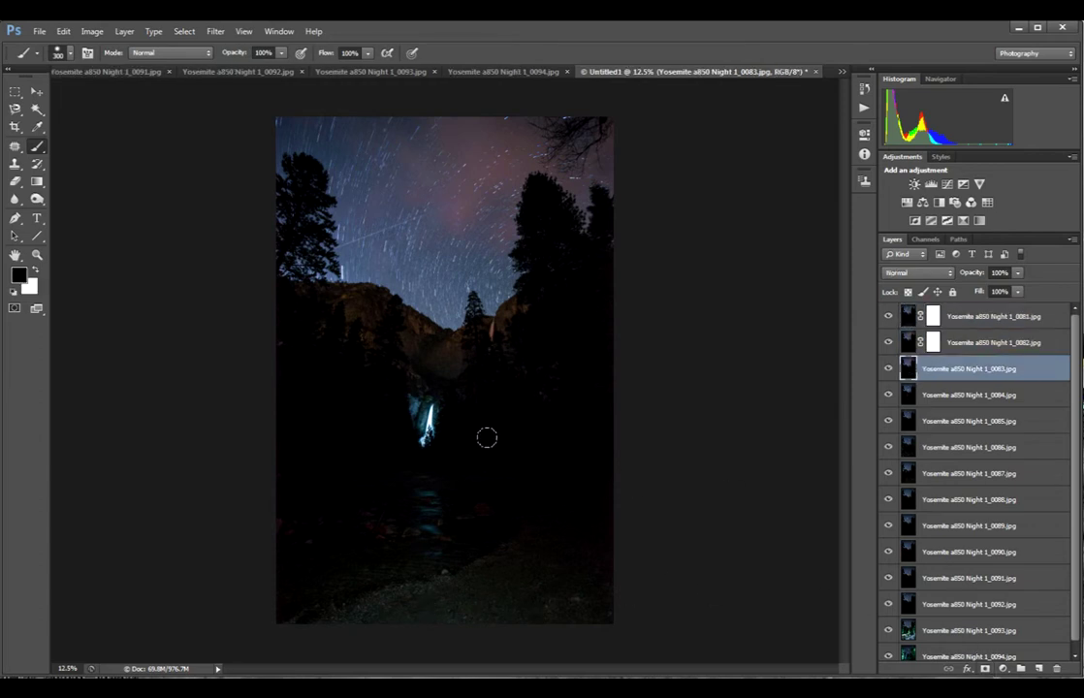
{"action": "left_click", "coordinate": [986, 670]}
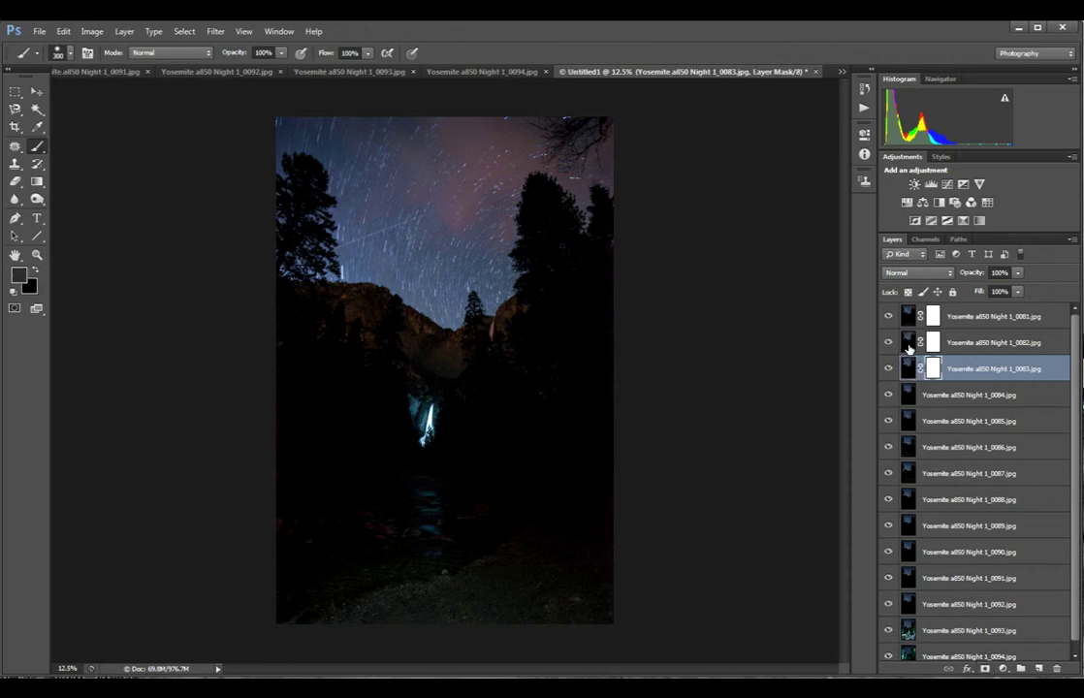
- Set layers 0083 and 0084 to Lighten blending
{"action": "left_click", "coordinate": [908, 342]}
{"action": "left_click", "coordinate": [904, 370]}
{"action": "left_click", "coordinate": [916, 272]}
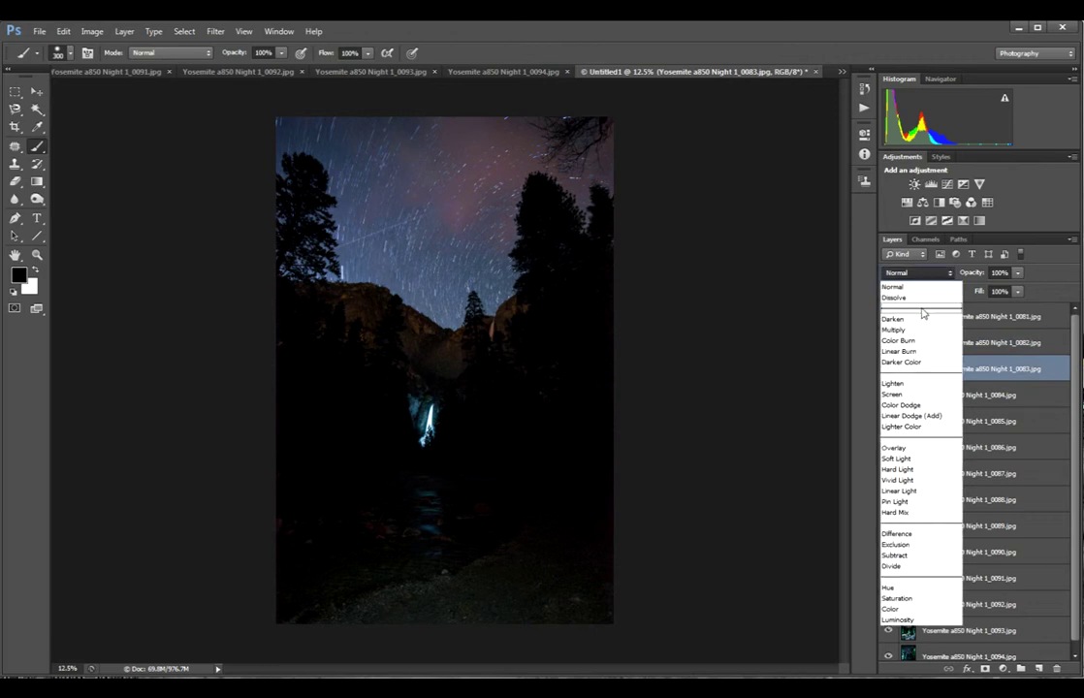
{"action": "left_click", "coordinate": [912, 385]}
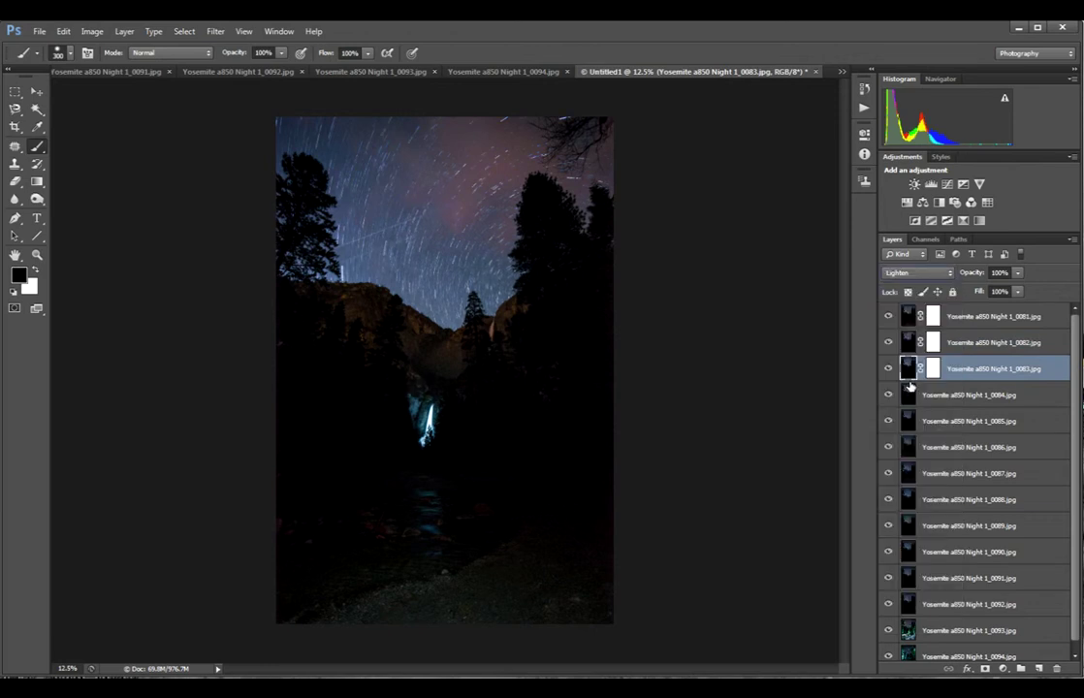
{"action": "left_click", "coordinate": [909, 395]}
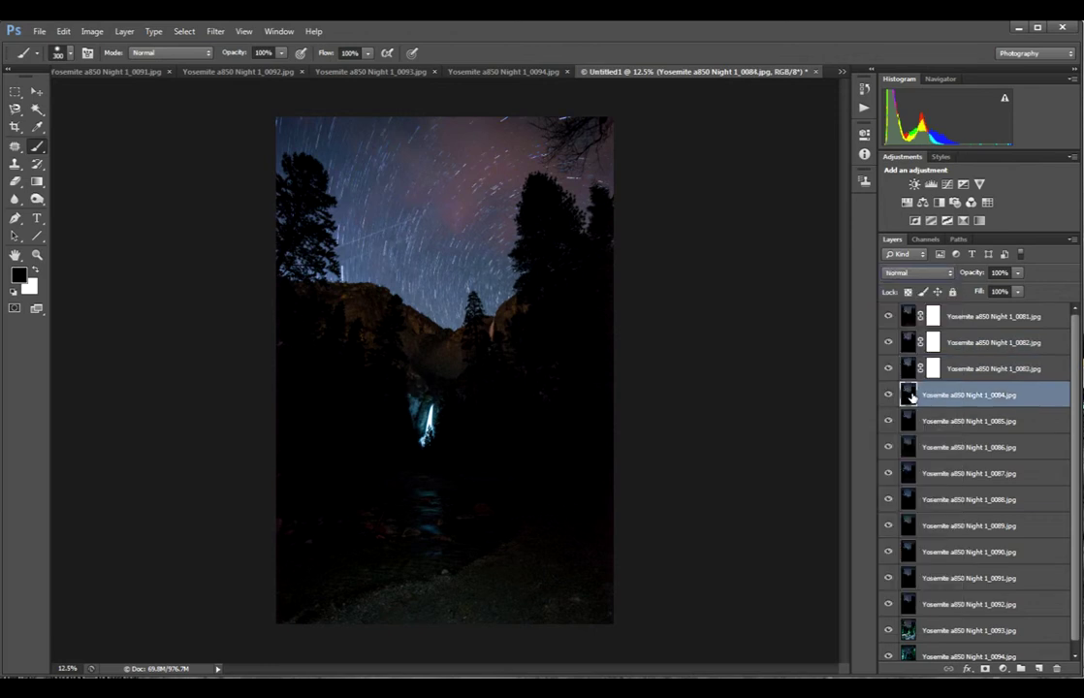
{"action": "left_click", "coordinate": [925, 276]}
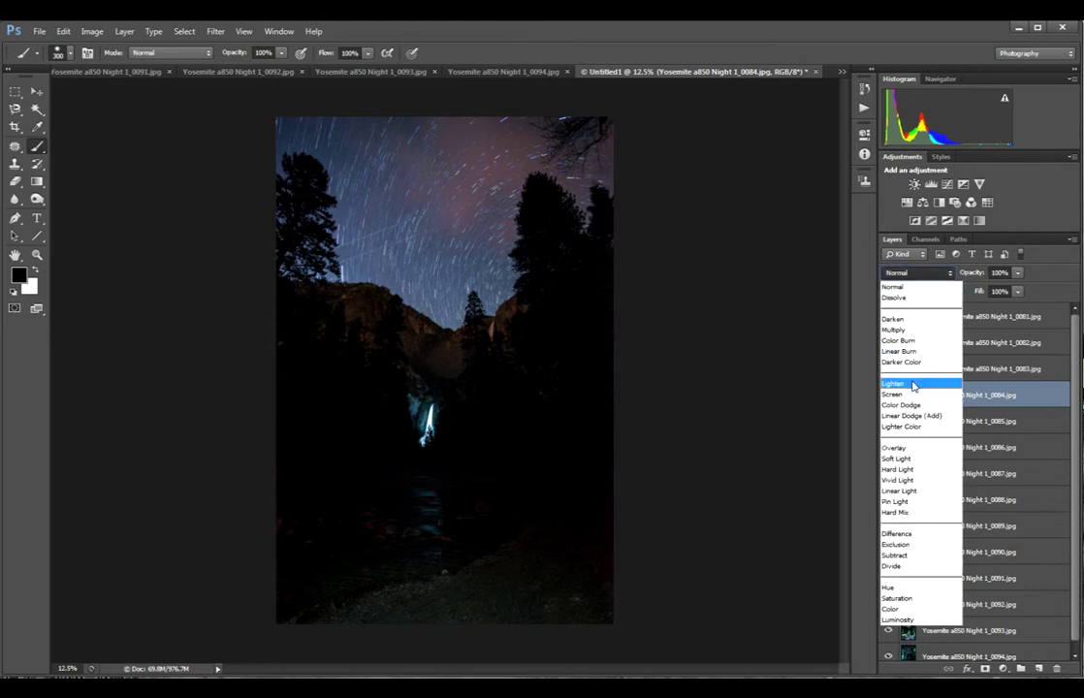
{"action": "left_click", "coordinate": [912, 385]}
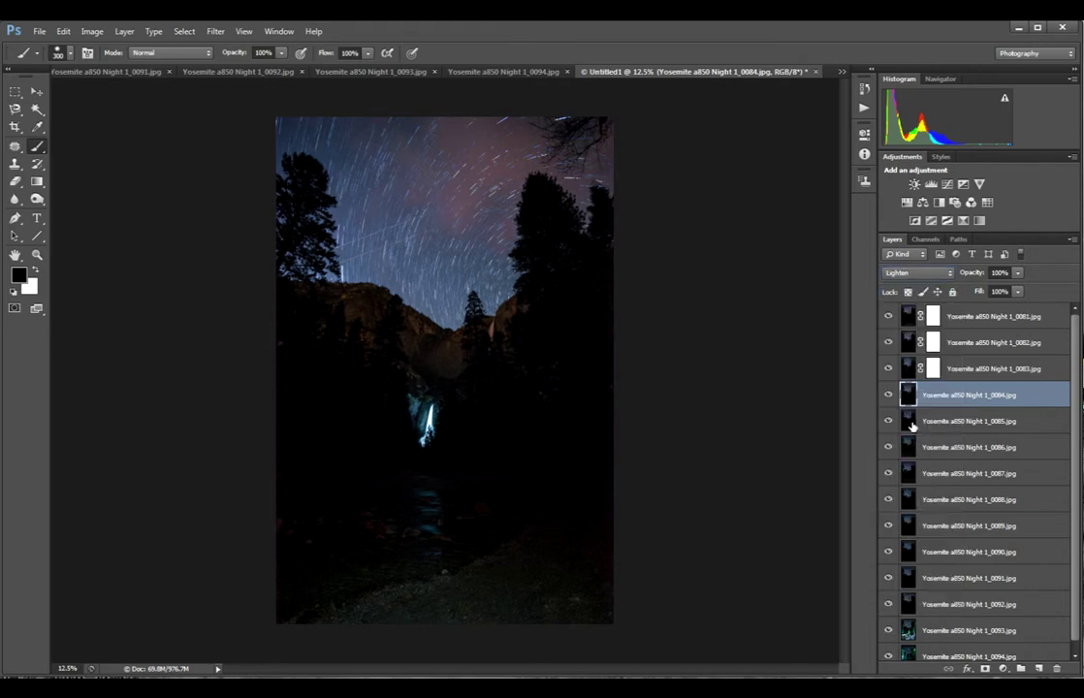
- Set layers 0085 and 0086 to Lighten and give each a white mask
{"action": "left_click", "coordinate": [910, 421]}
{"action": "left_click", "coordinate": [929, 273]}
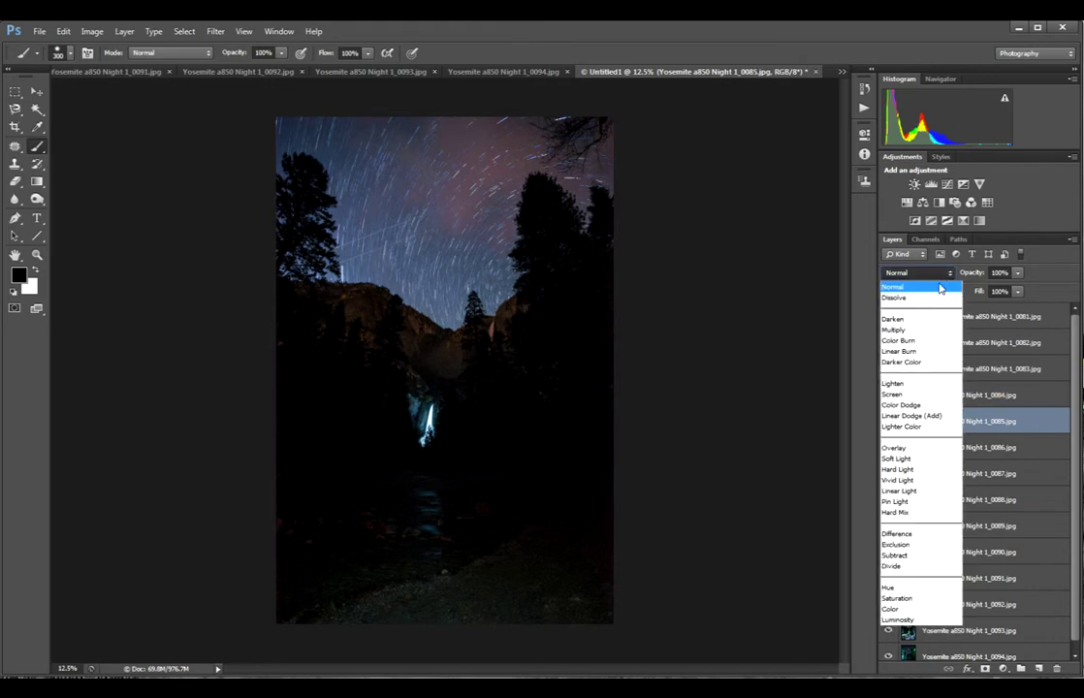
{"action": "left_click", "coordinate": [926, 381]}
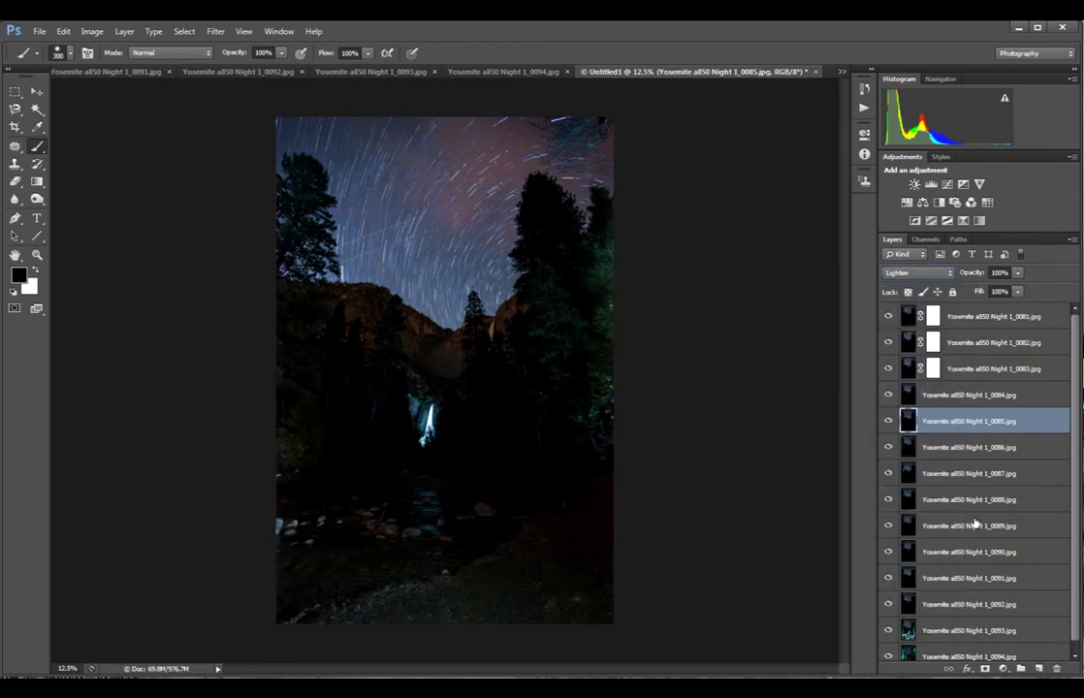
{"action": "left_click", "coordinate": [987, 671]}
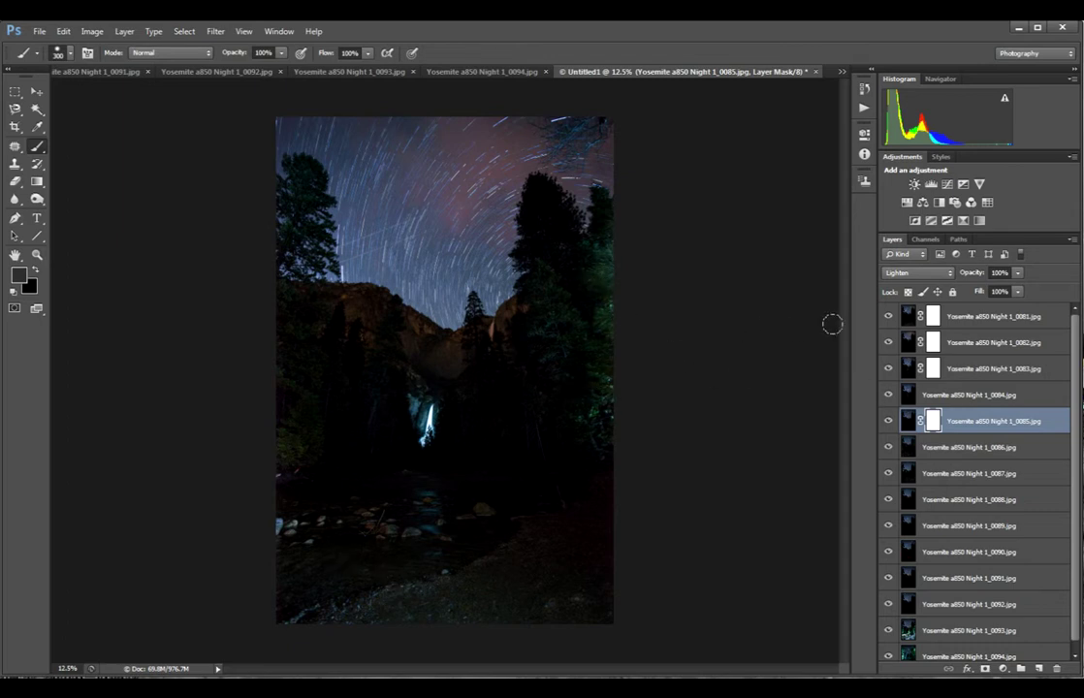
{"action": "left_click", "coordinate": [903, 449]}
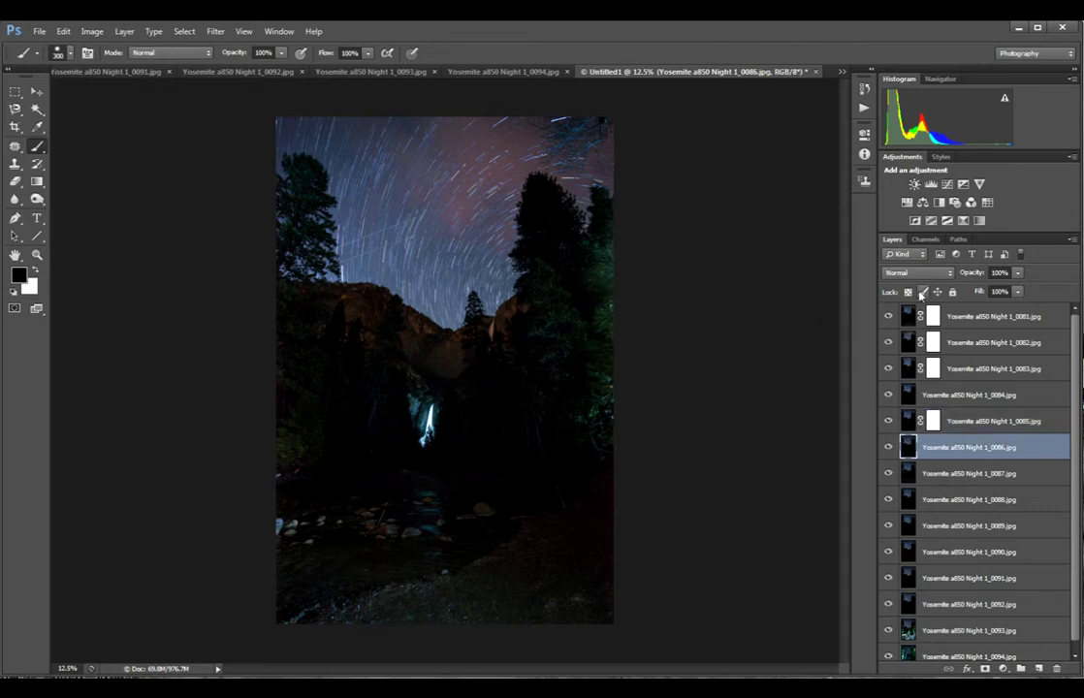
{"action": "left_click", "coordinate": [917, 272]}
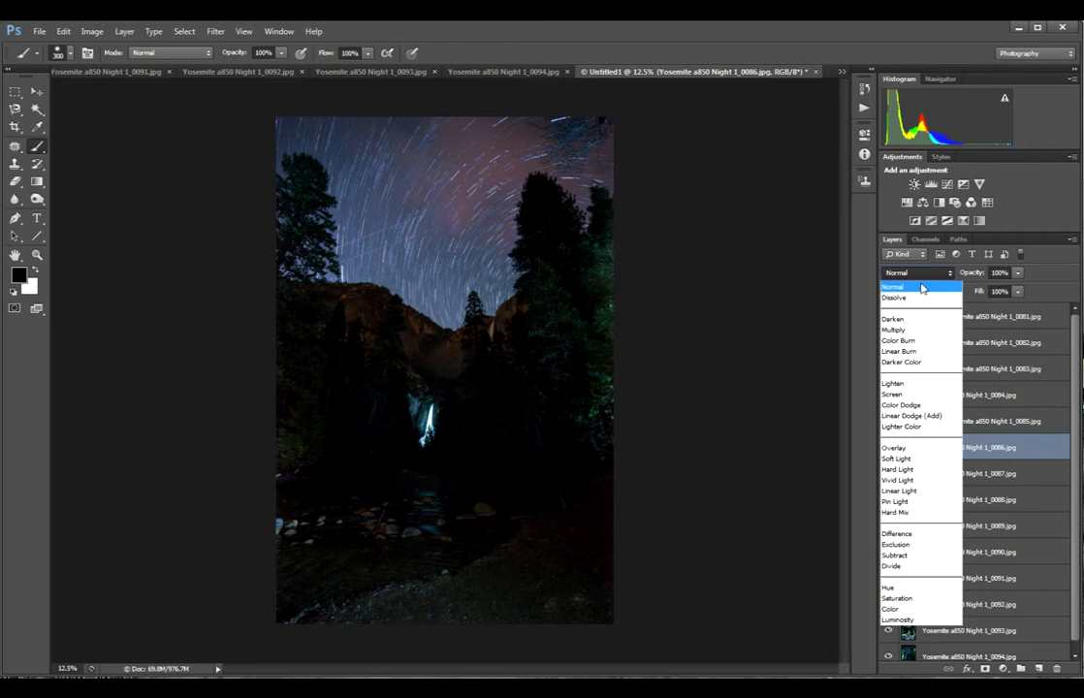
{"action": "left_click", "coordinate": [905, 384]}
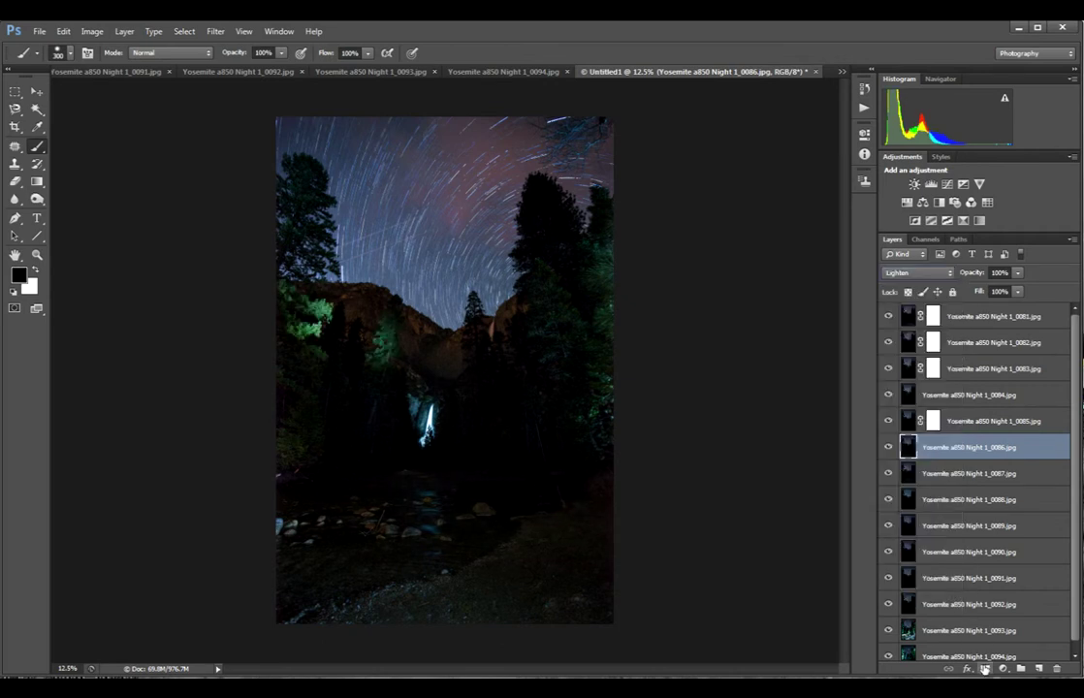
{"action": "left_click", "coordinate": [985, 669]}
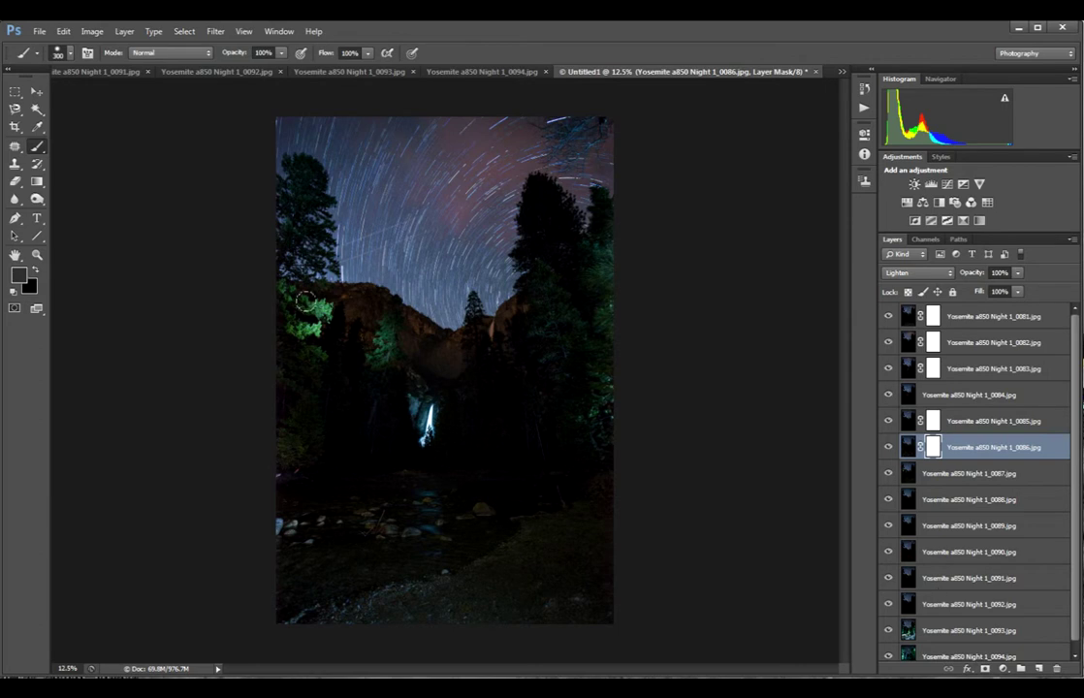
- Compare the composite with 0086 hidden, then paint black over the green-lit left trees on 0087
{"action": "left_click", "coordinate": [18, 276]}
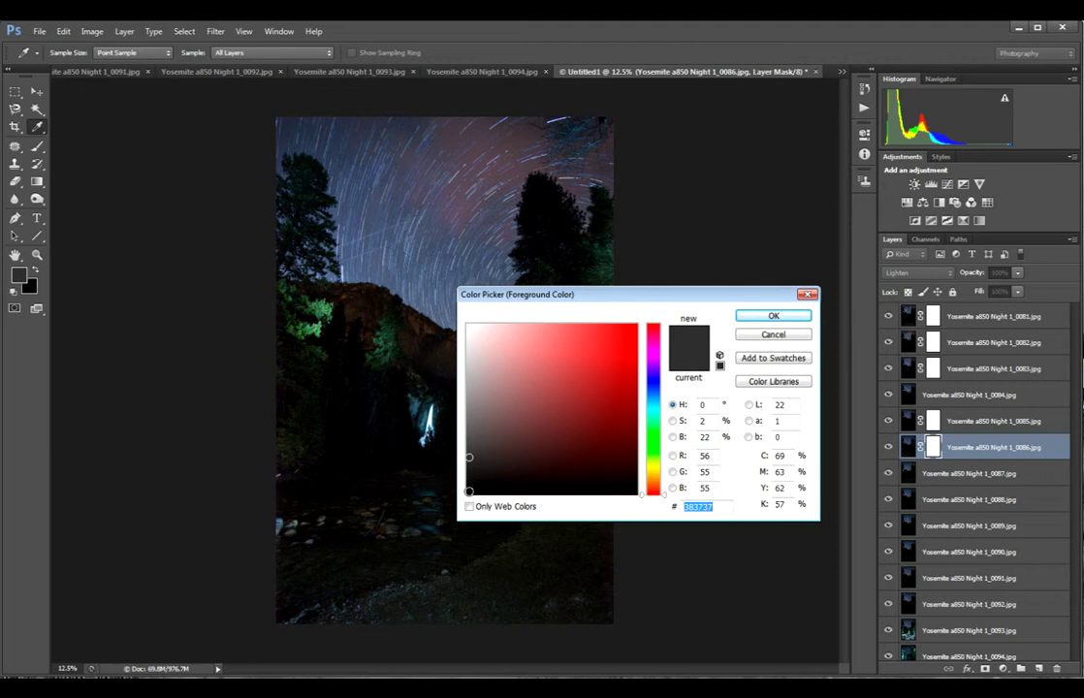
{"action": "left_click", "coordinate": [774, 316]}
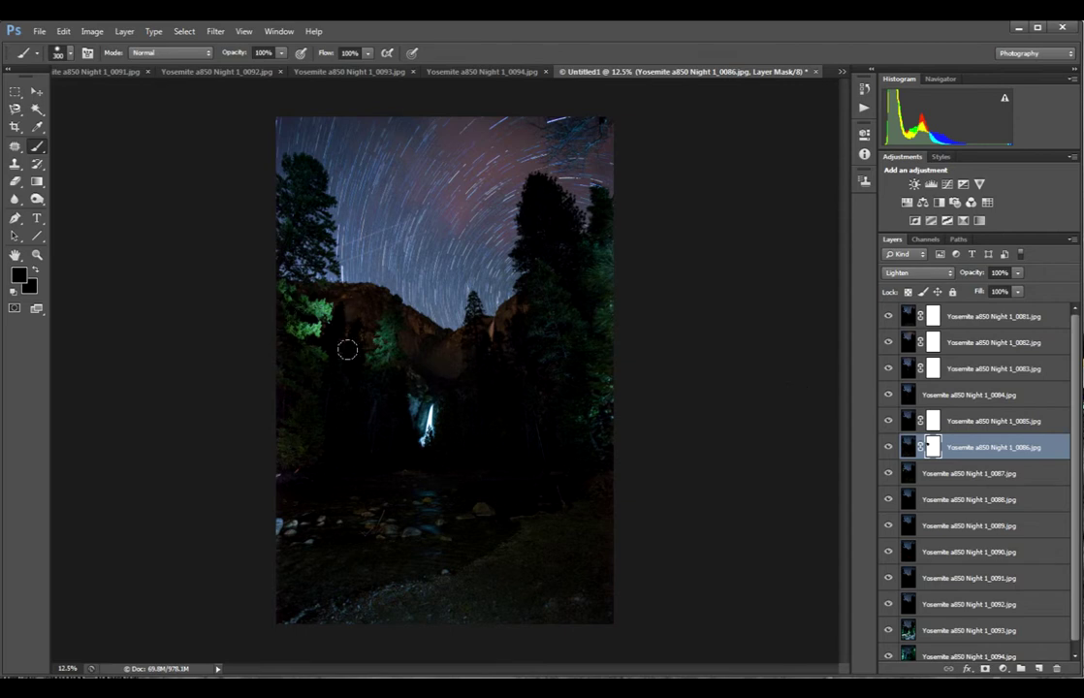
{"action": "left_click", "coordinate": [890, 448]}
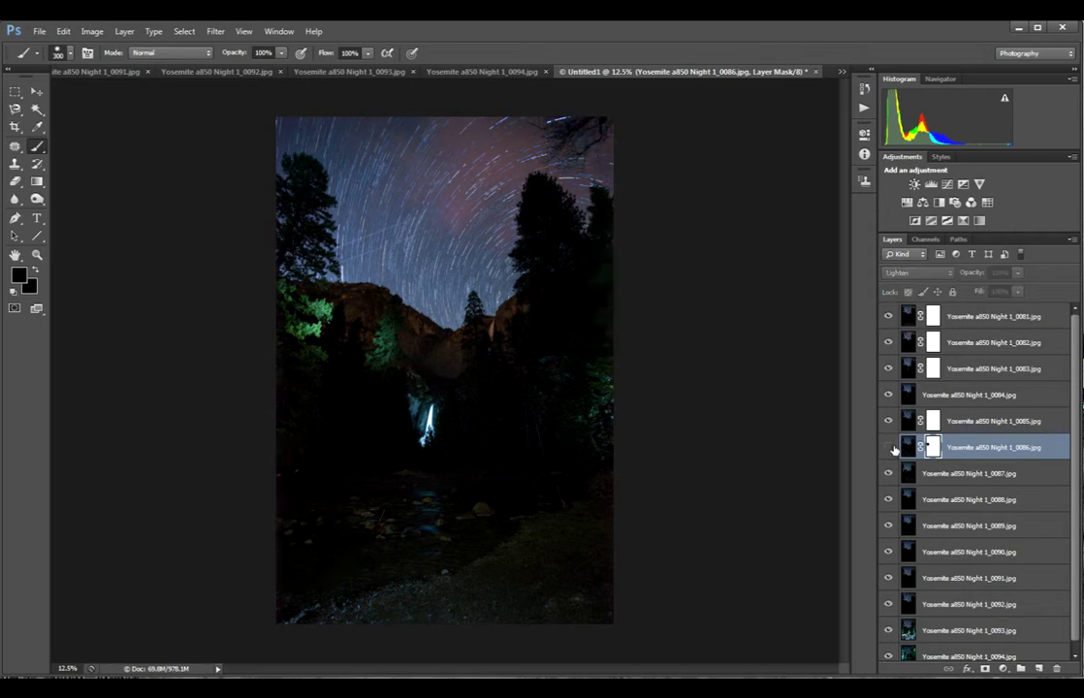
{"action": "left_click", "coordinate": [891, 448]}
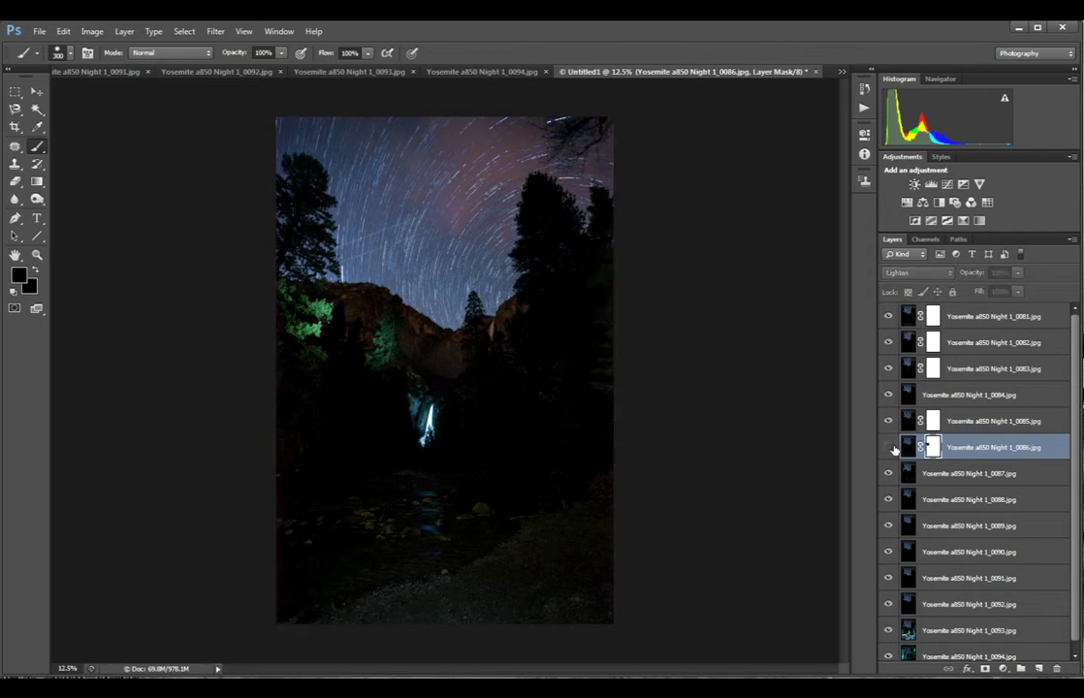
{"action": "left_click", "coordinate": [890, 448]}
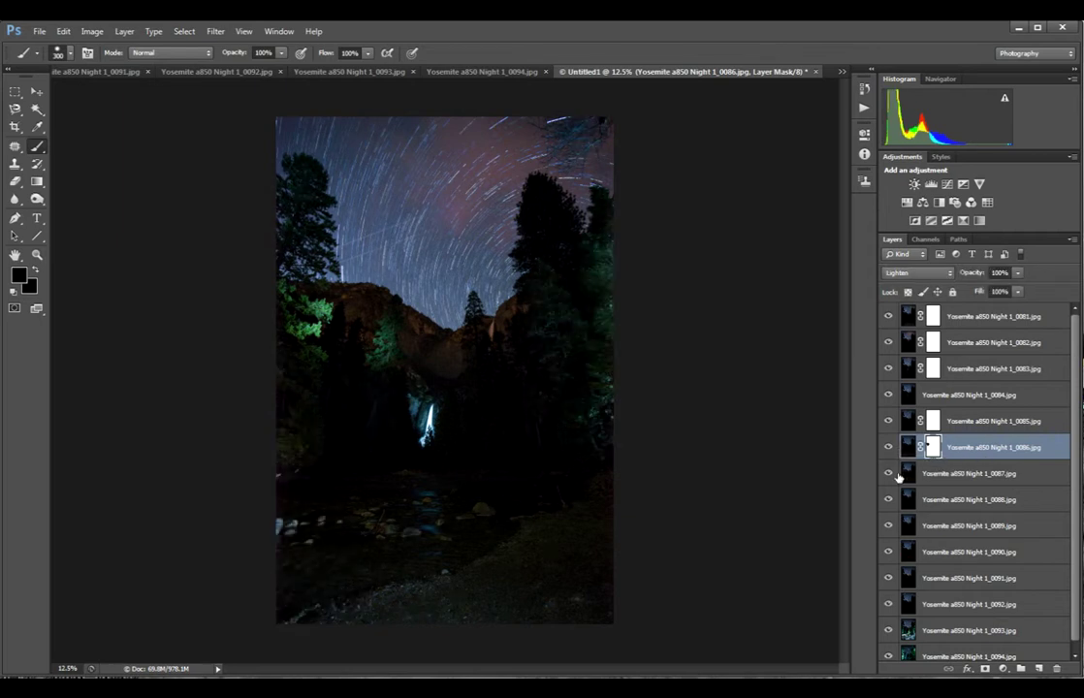
{"action": "left_click", "coordinate": [904, 473]}
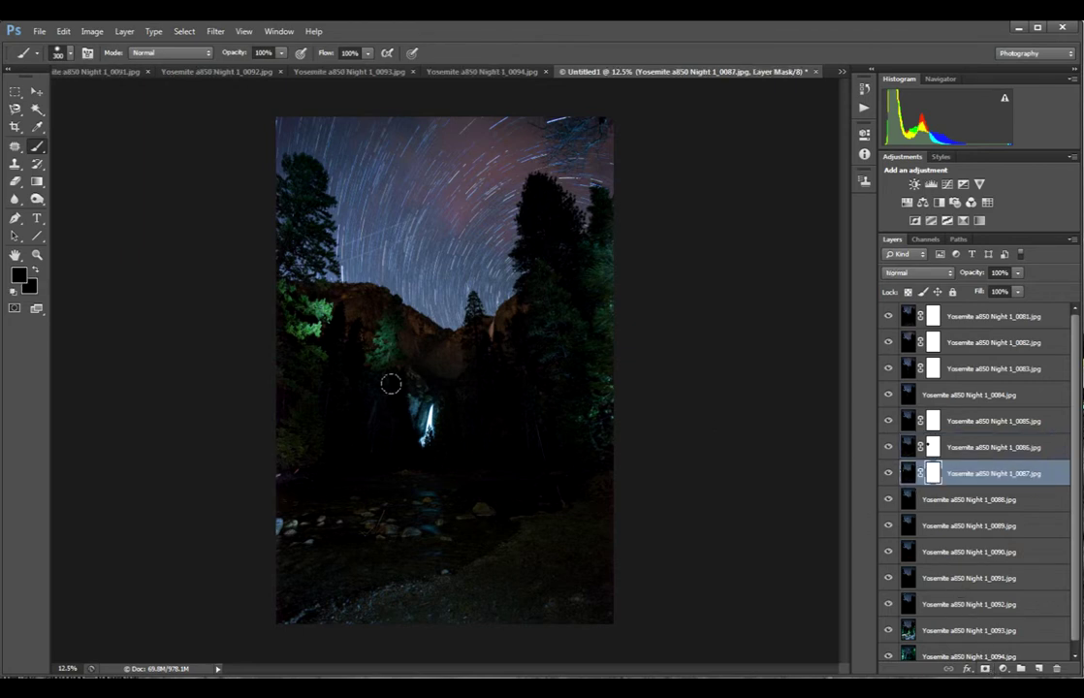
{"action": "mouse_move", "coordinate": [317, 310]}
{"action": "left_mouse_down"}
{"action": "mouse_move", "coordinate": [283, 332]}
{"action": "mouse_move", "coordinate": [323, 340]}
{"action": "mouse_move", "coordinate": [318, 306]}
{"action": "mouse_move", "coordinate": [289, 294]}
{"action": "mouse_move", "coordinate": [265, 304]}
{"action": "mouse_move", "coordinate": [271, 295]}
{"action": "mouse_move", "coordinate": [309, 386]}
{"action": "mouse_move", "coordinate": [280, 349]}
{"action": "mouse_move", "coordinate": [396, 346]}
{"action": "left_mouse_up"}
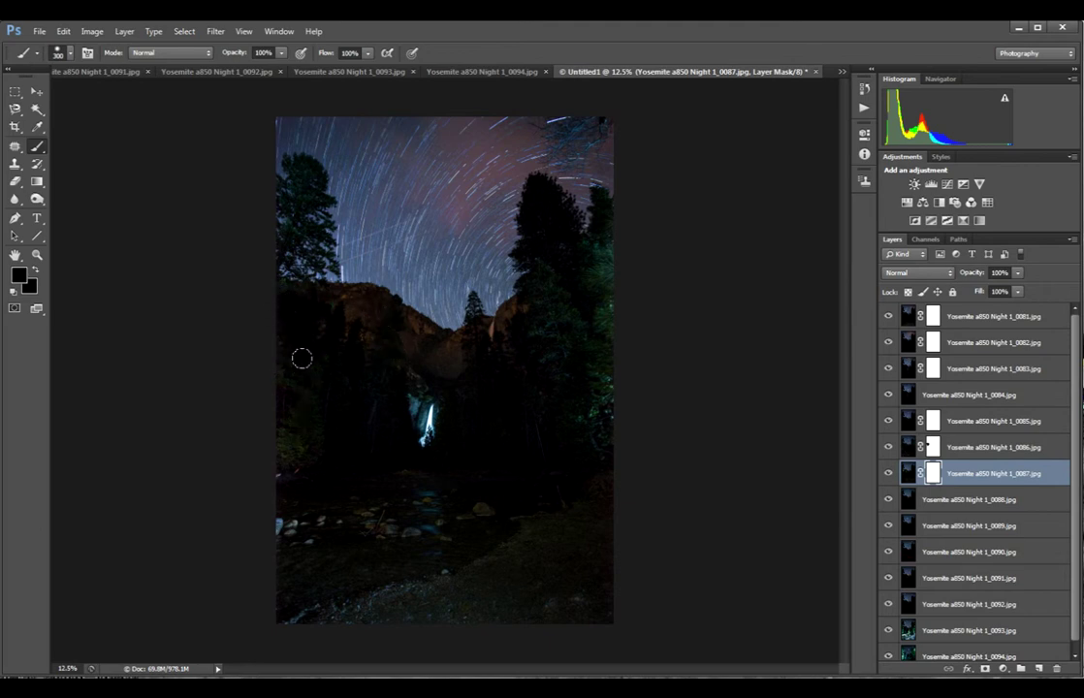
- Select layer 0086's mask and reset the foreground colour to white
{"action": "left_click", "coordinate": [932, 447]}
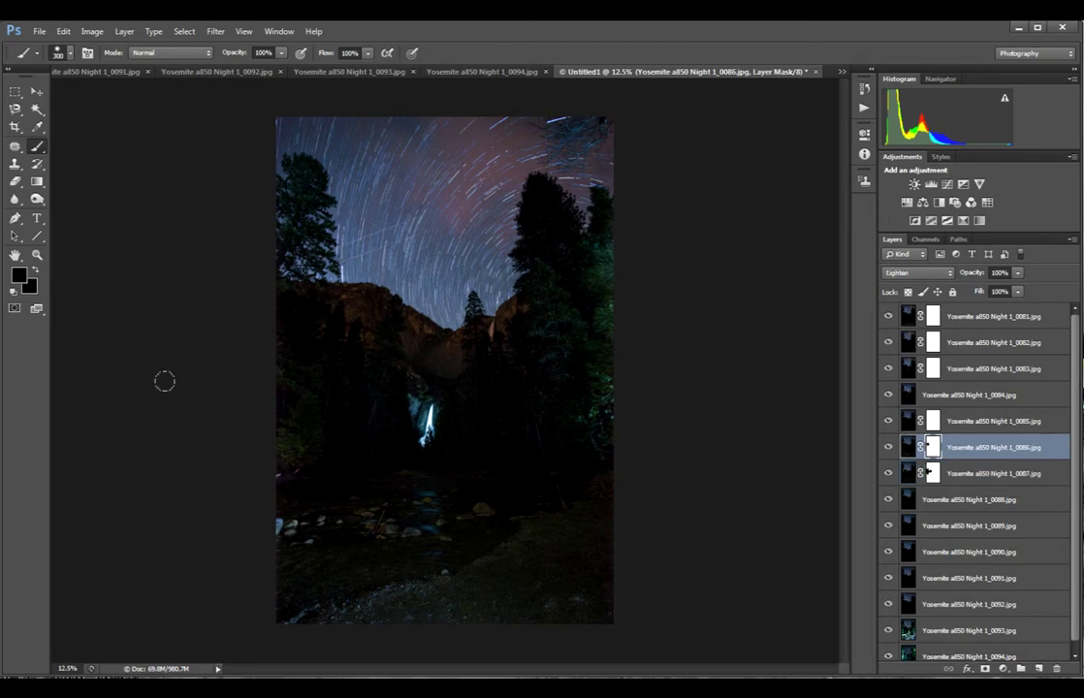
{"action": "left_click", "coordinate": [18, 275]}
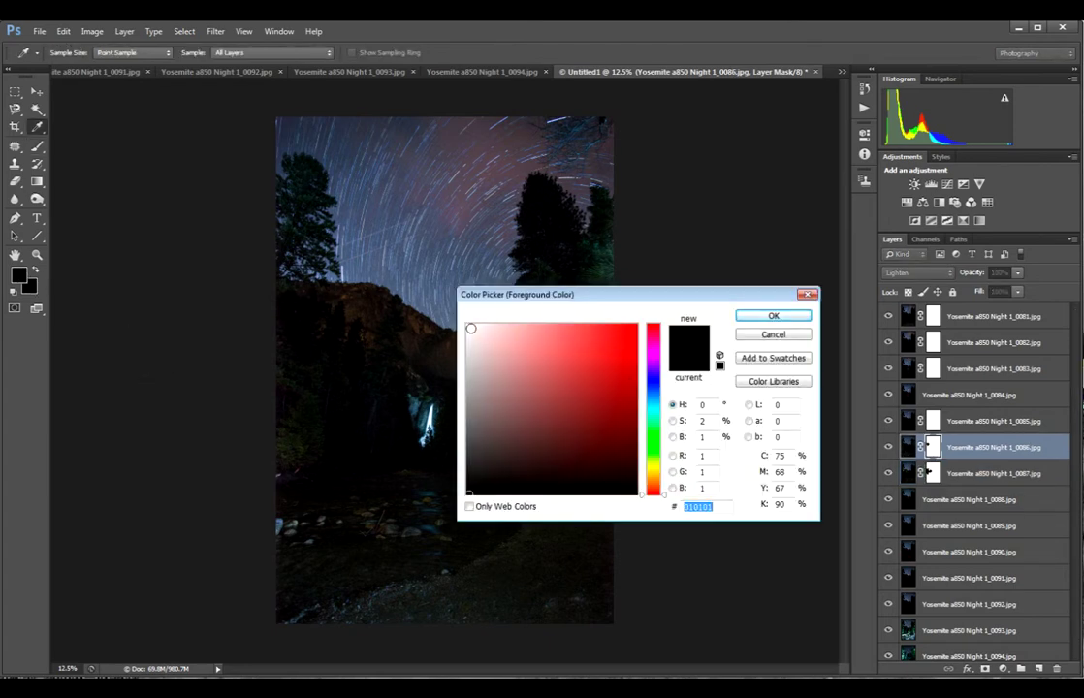
{"action": "left_click", "coordinate": [467, 326]}
{"action": "left_click", "coordinate": [773, 315]}
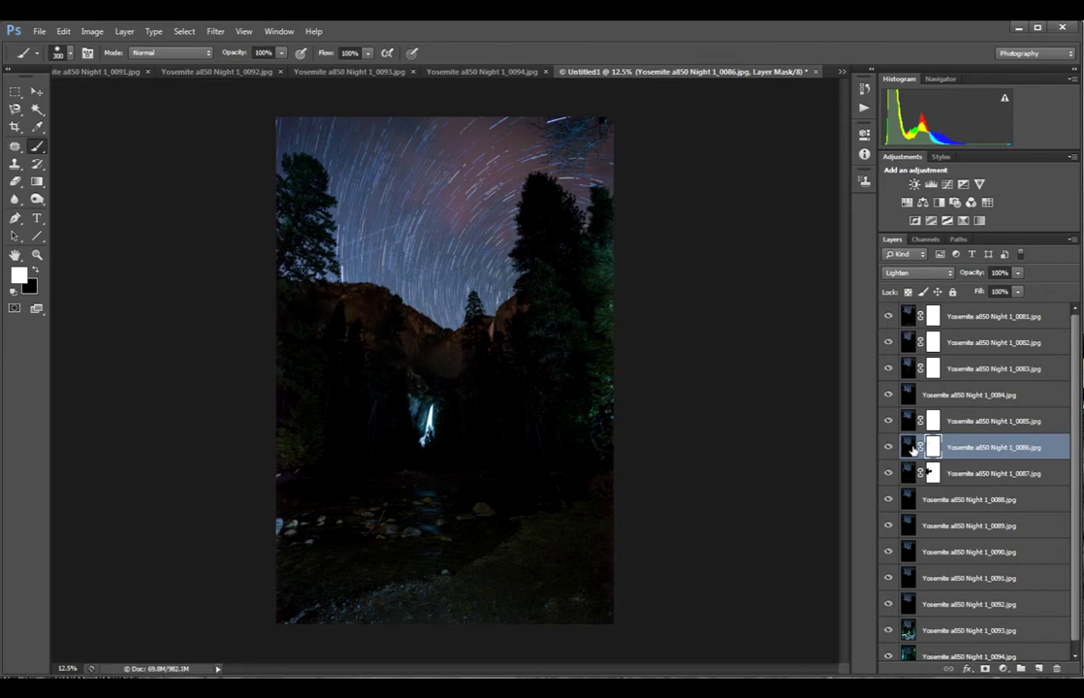
- Restore black as the paint colour and set layer 0087 to Lighten
{"action": "left_click", "coordinate": [912, 474]}
{"action": "key", "text": "x"}
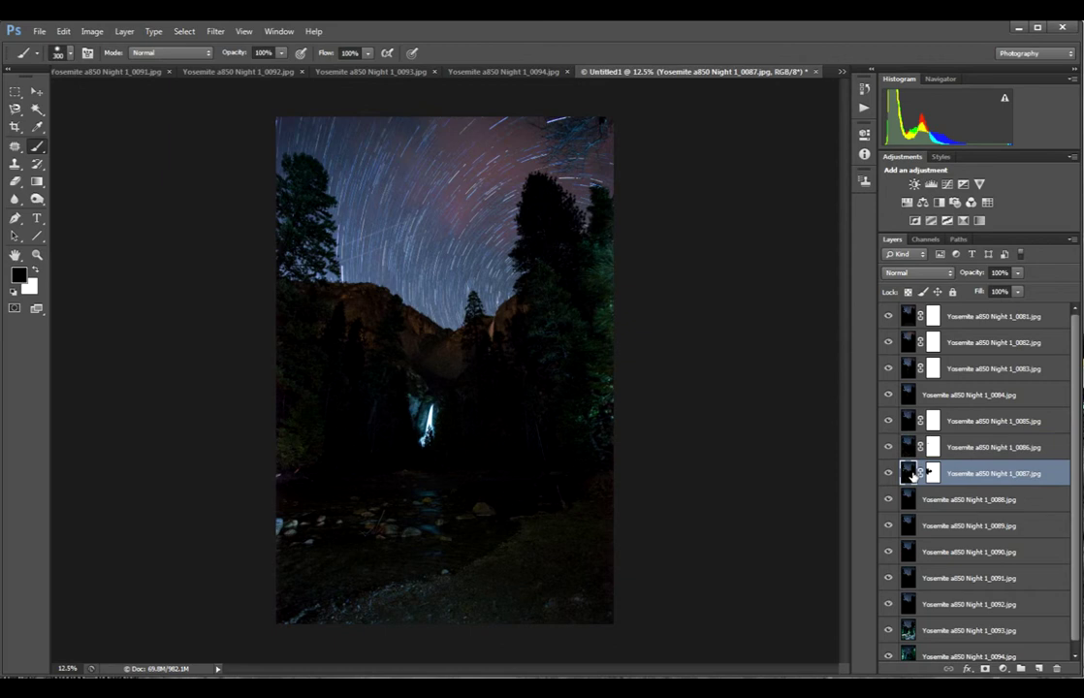
{"action": "left_click", "coordinate": [915, 275]}
{"action": "left_click", "coordinate": [916, 382]}
- Add a mask to layer 0088 and paint black over the rocks by the river
{"action": "left_click", "coordinate": [911, 501]}
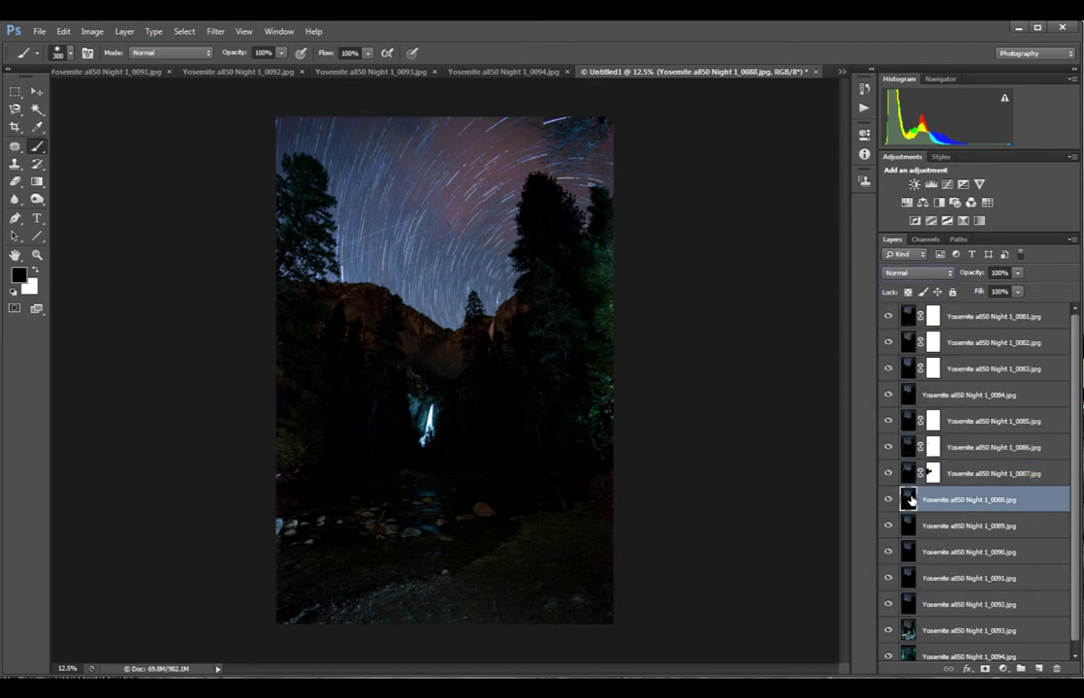
{"action": "left_click", "coordinate": [985, 669]}
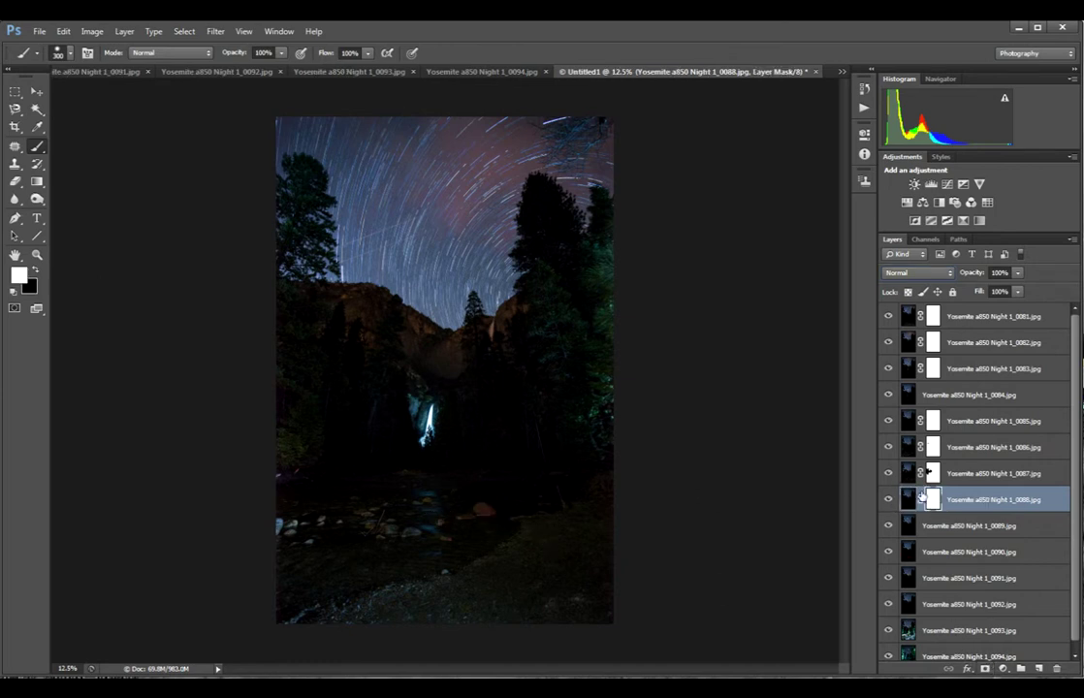
{"action": "left_click", "coordinate": [19, 275]}
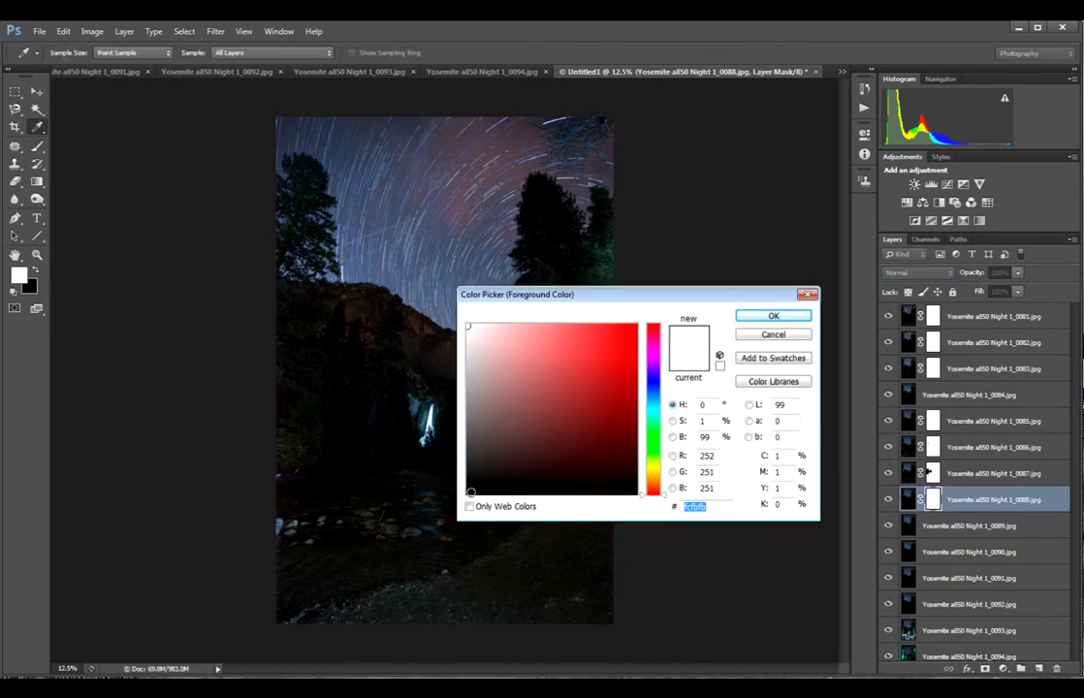
{"action": "left_click", "coordinate": [470, 493]}
{"action": "key", "text": "Return"}
{"action": "key", "text": "b"}
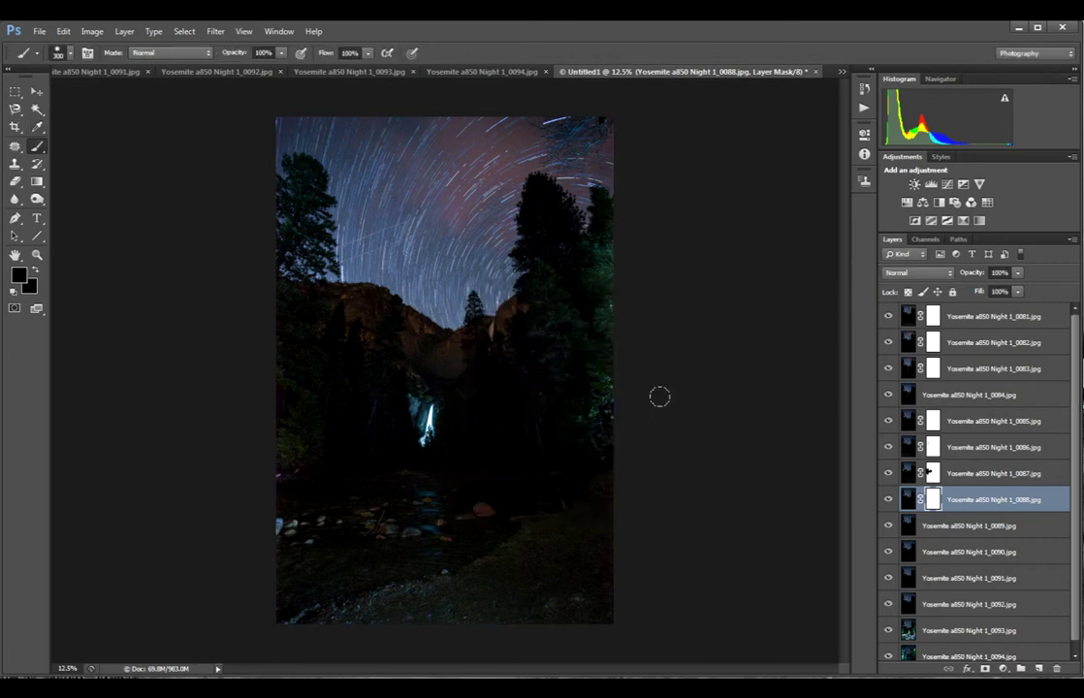
{"action": "mouse_move", "coordinate": [492, 508]}
{"action": "left_mouse_down"}
{"action": "mouse_move", "coordinate": [439, 527]}
{"action": "mouse_move", "coordinate": [485, 509]}
{"action": "left_mouse_up"}
- Toggle layer 0088 to compare, then set it to Lighten blending
{"action": "left_click", "coordinate": [889, 500]}
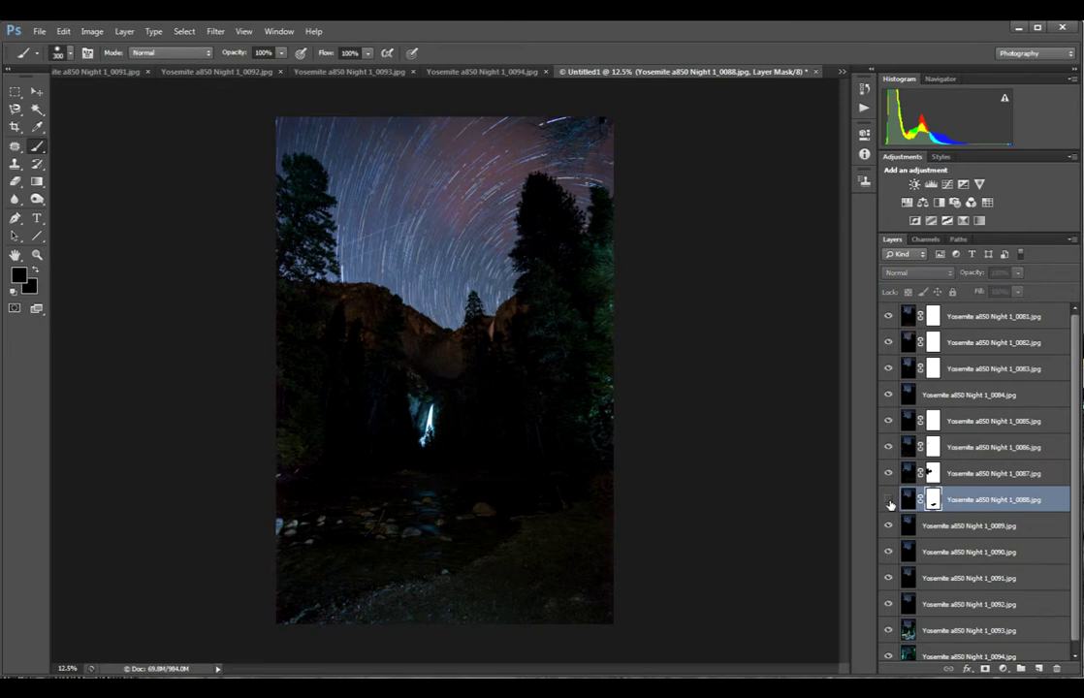
{"action": "left_click", "coordinate": [889, 500]}
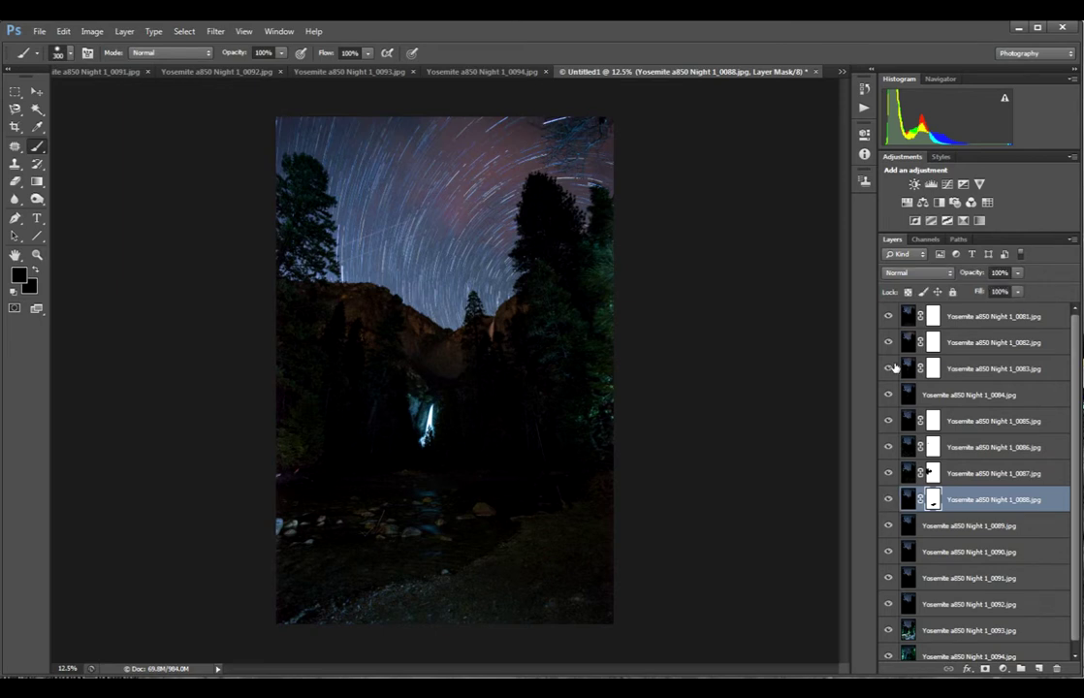
{"action": "left_click", "coordinate": [917, 273]}
{"action": "left_click", "coordinate": [912, 388]}
- Set layer 0089 to Lighten blending
{"action": "left_click", "coordinate": [914, 526]}
{"action": "left_click", "coordinate": [916, 272]}
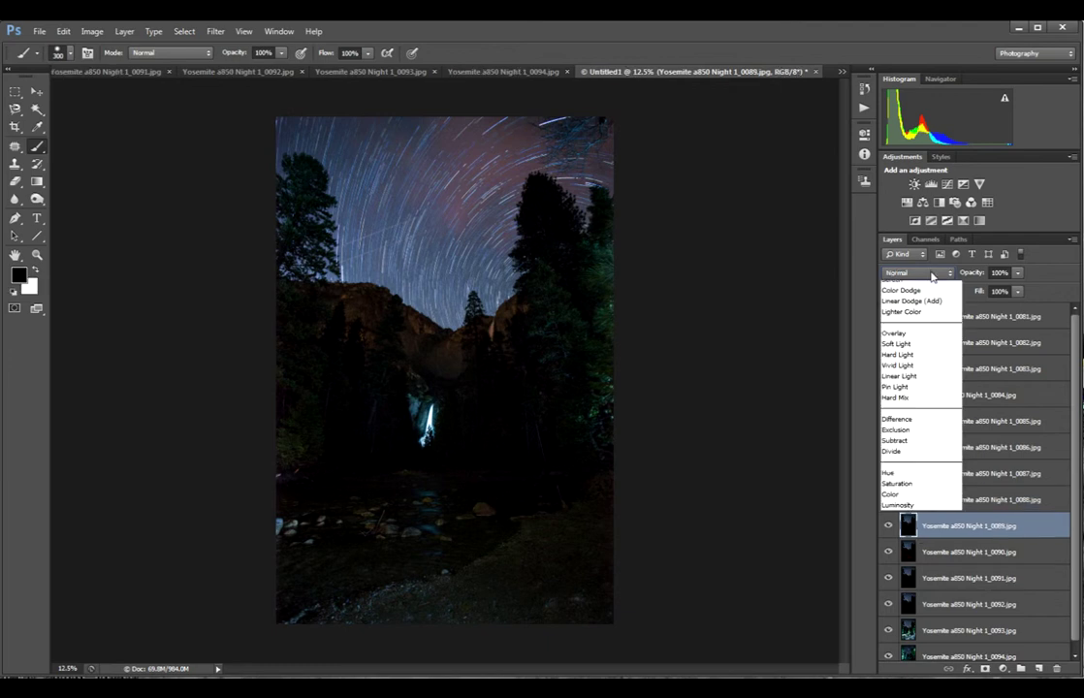
{"action": "left_click", "coordinate": [921, 390]}
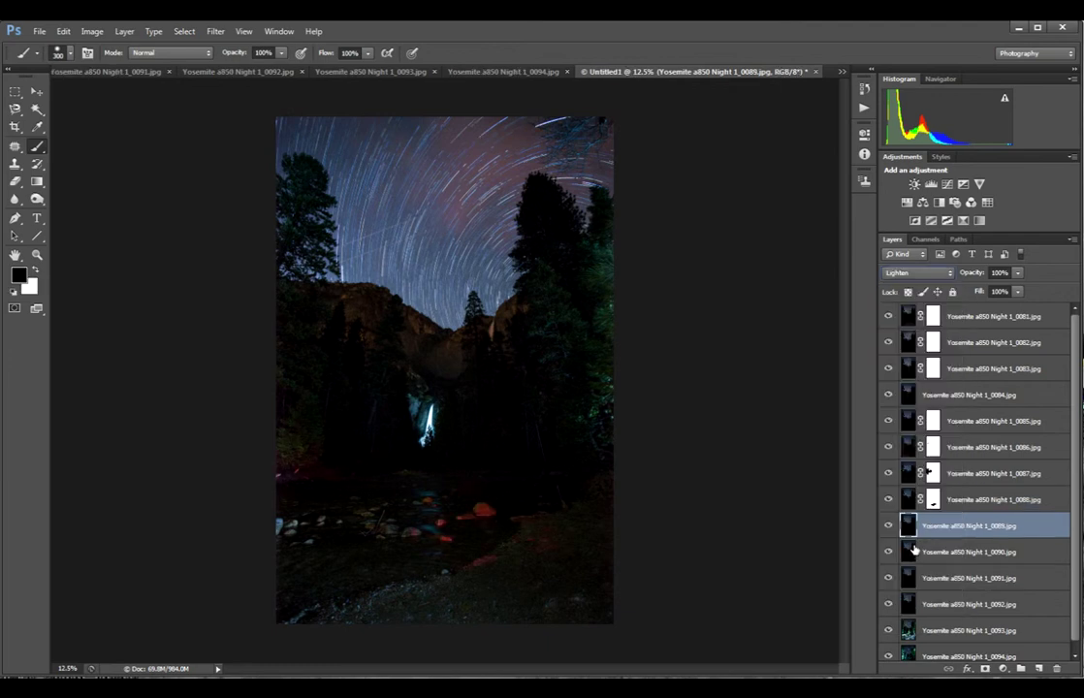
- Give layer 0090 a mask and Lighten blending, then paint out the red-lit lower foreground rocks
{"action": "left_click", "coordinate": [914, 550]}
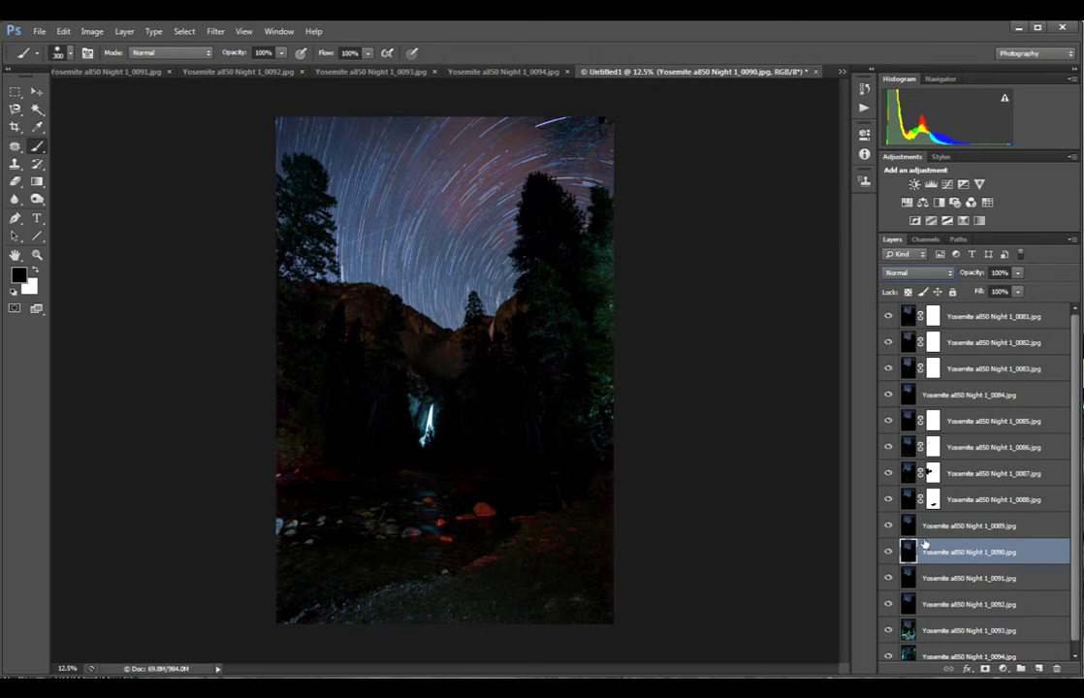
{"action": "left_click", "coordinate": [985, 669]}
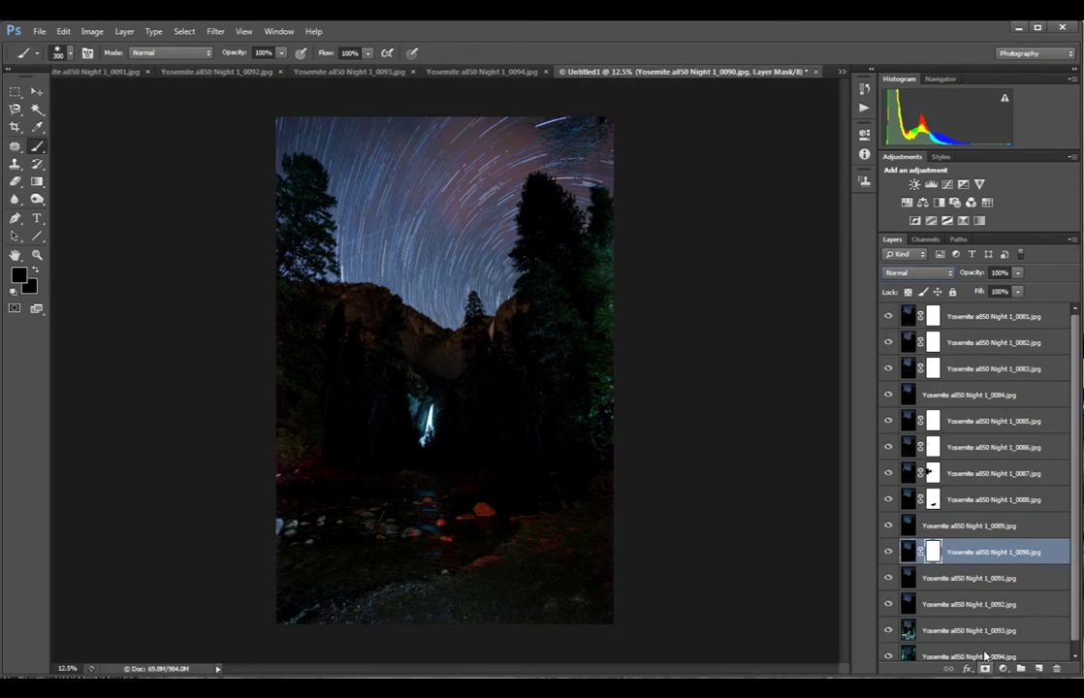
{"action": "left_click", "coordinate": [916, 273]}
{"action": "left_click", "coordinate": [897, 383]}
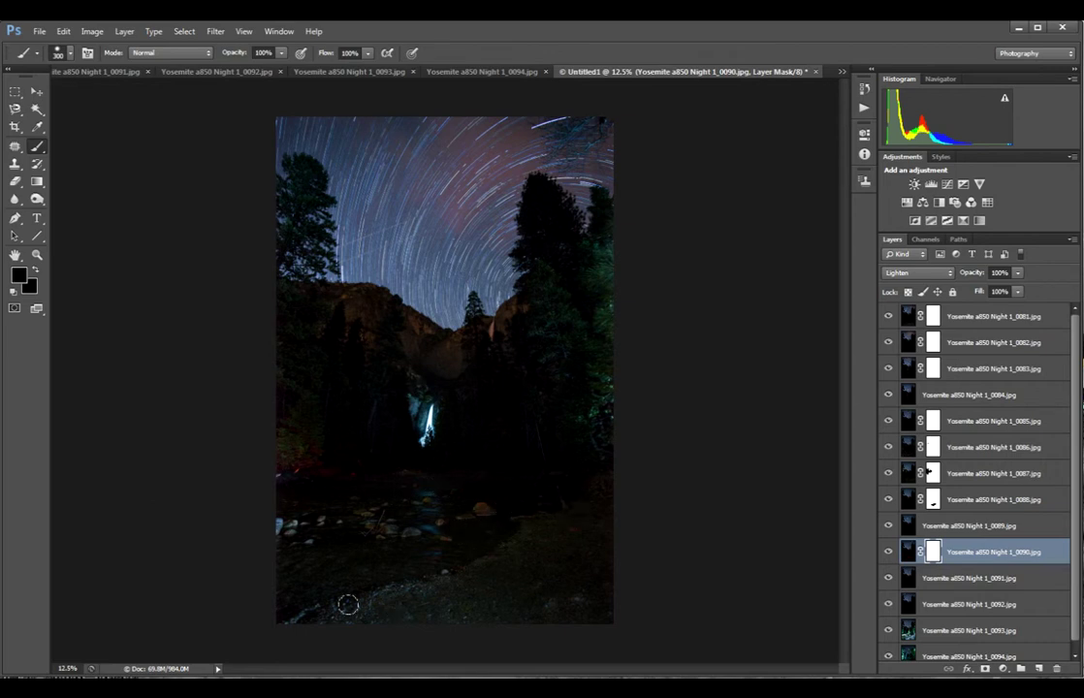
{"action": "mouse_move", "coordinate": [277, 594]}
{"action": "left_mouse_down"}
{"action": "mouse_move", "coordinate": [274, 526]}
{"action": "mouse_move", "coordinate": [603, 535]}
{"action": "mouse_move", "coordinate": [448, 556]}
{"action": "mouse_move", "coordinate": [309, 533]}
{"action": "mouse_move", "coordinate": [270, 509]}
{"action": "mouse_move", "coordinate": [320, 468]}
{"action": "mouse_move", "coordinate": [293, 463]}
{"action": "mouse_move", "coordinate": [280, 432]}
{"action": "mouse_move", "coordinate": [275, 475]}
{"action": "mouse_move", "coordinate": [307, 487]}
{"action": "mouse_move", "coordinate": [323, 456]}
{"action": "mouse_move", "coordinate": [306, 421]}
{"action": "left_mouse_up"}
{"action": "mouse_move", "coordinate": [491, 519]}
{"action": "left_mouse_down"}
{"action": "mouse_move", "coordinate": [551, 536]}
{"action": "mouse_move", "coordinate": [492, 545]}
{"action": "mouse_move", "coordinate": [578, 524]}
{"action": "mouse_move", "coordinate": [480, 564]}
{"action": "mouse_move", "coordinate": [359, 564]}
{"action": "mouse_move", "coordinate": [550, 572]}
{"action": "left_mouse_up"}
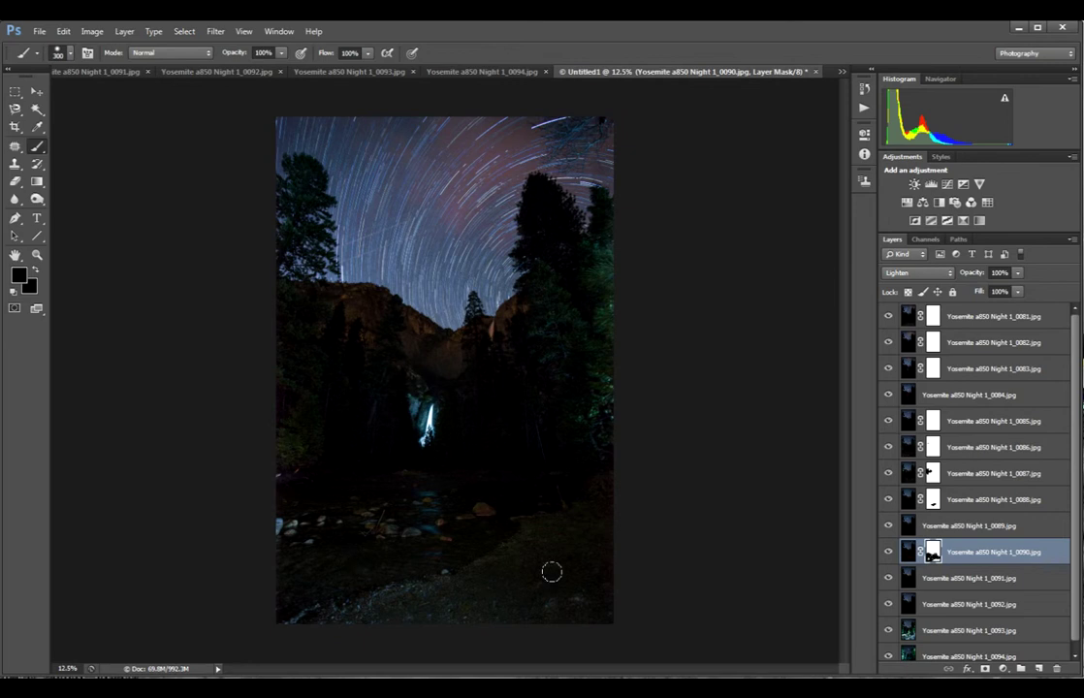
- Set layers 0091 and 0092 to Lighten blending
{"action": "left_click", "coordinate": [912, 580]}
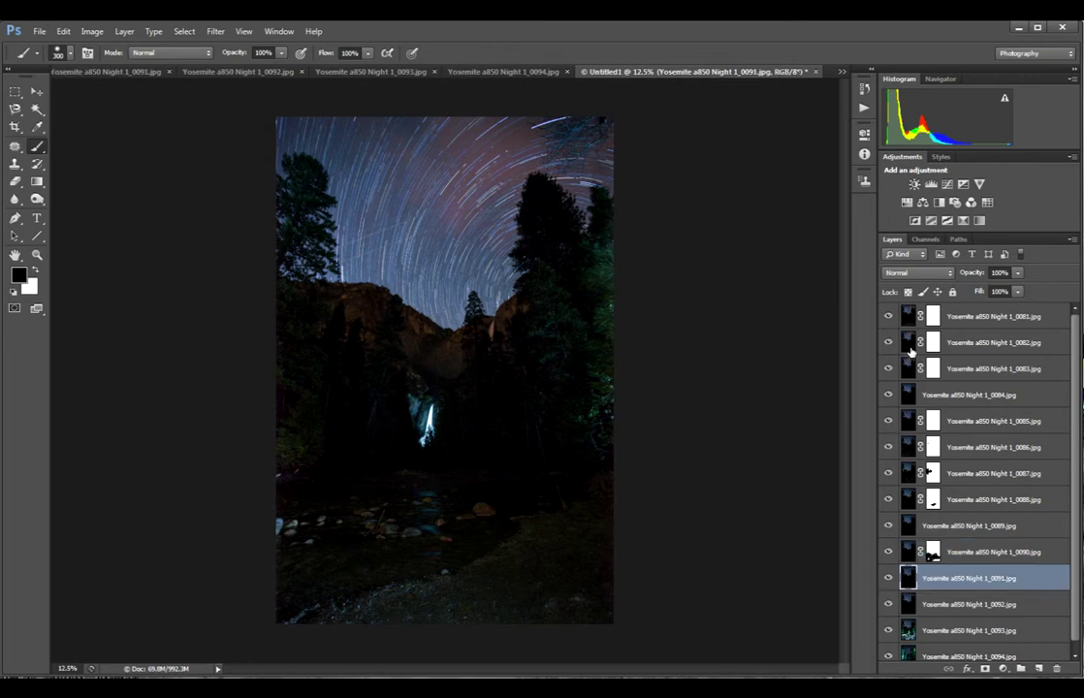
{"action": "left_click", "coordinate": [921, 272]}
{"action": "left_click", "coordinate": [902, 388]}
{"action": "left_click", "coordinate": [913, 603]}
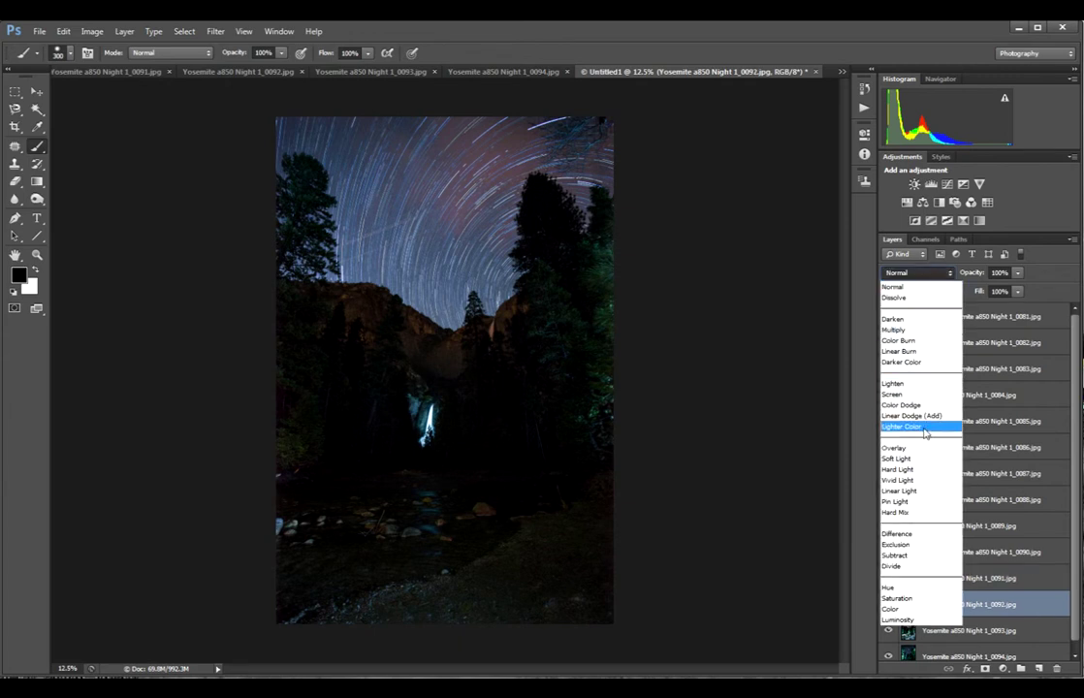
{"action": "left_click", "coordinate": [915, 384]}
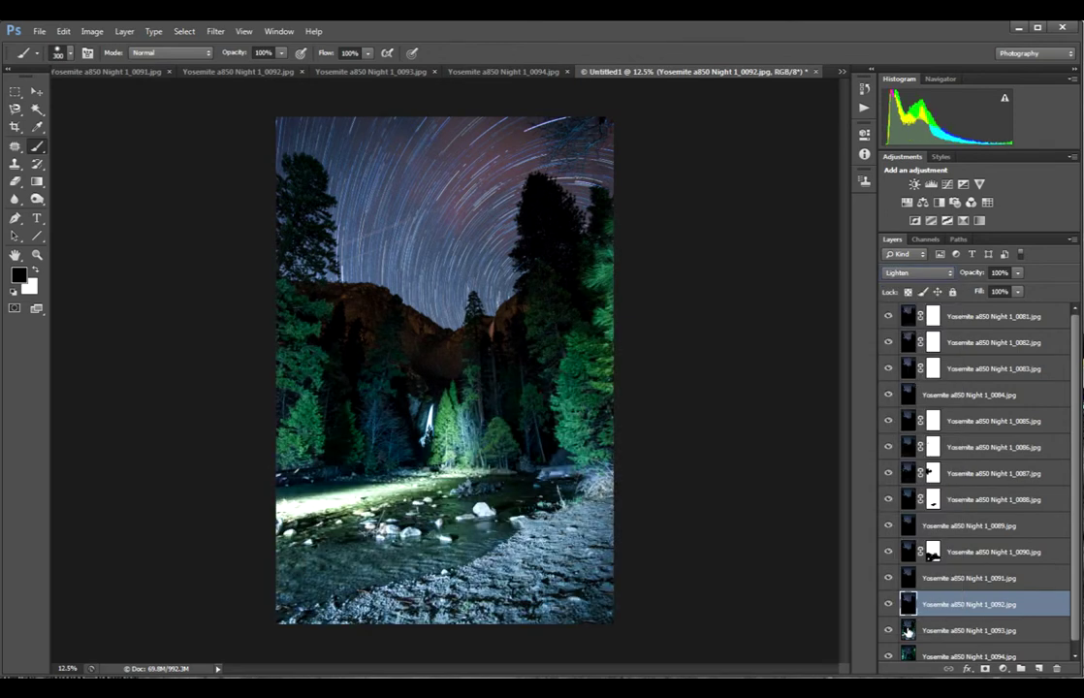
- Set layers 0093 and 0094 to Lighten blending
{"action": "left_click", "coordinate": [907, 630]}
{"action": "left_click", "coordinate": [933, 275]}
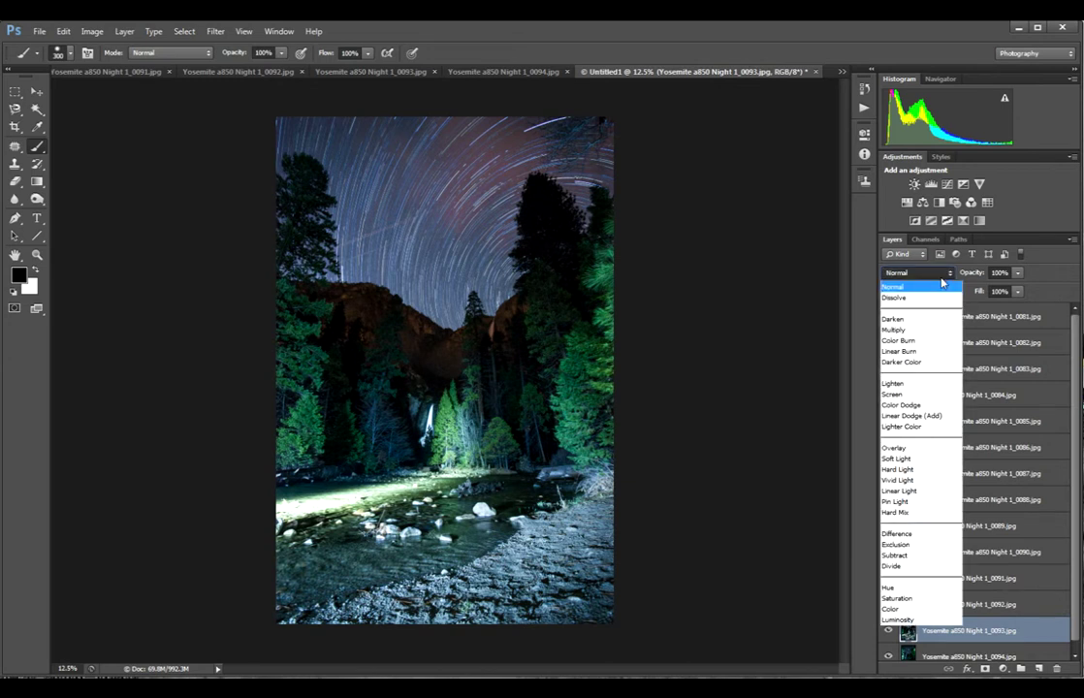
{"action": "left_click", "coordinate": [1024, 629]}
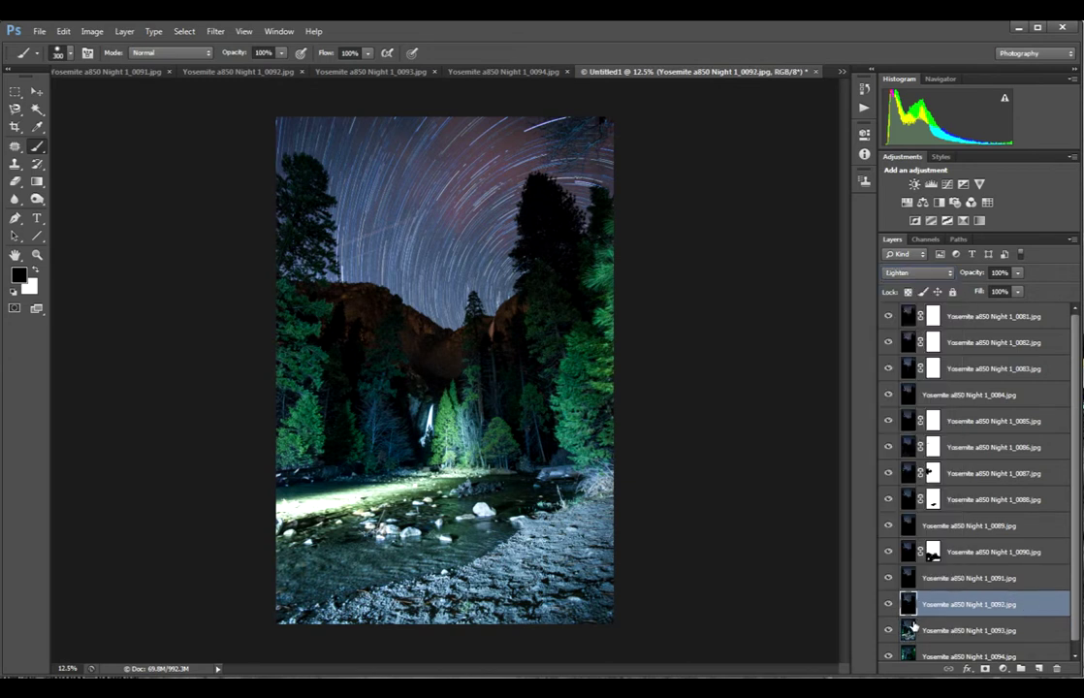
{"action": "scroll", "coordinate": [946, 274], "scroll_direction": "up", "scroll_amount": 7}
{"action": "left_click", "coordinate": [946, 274]}
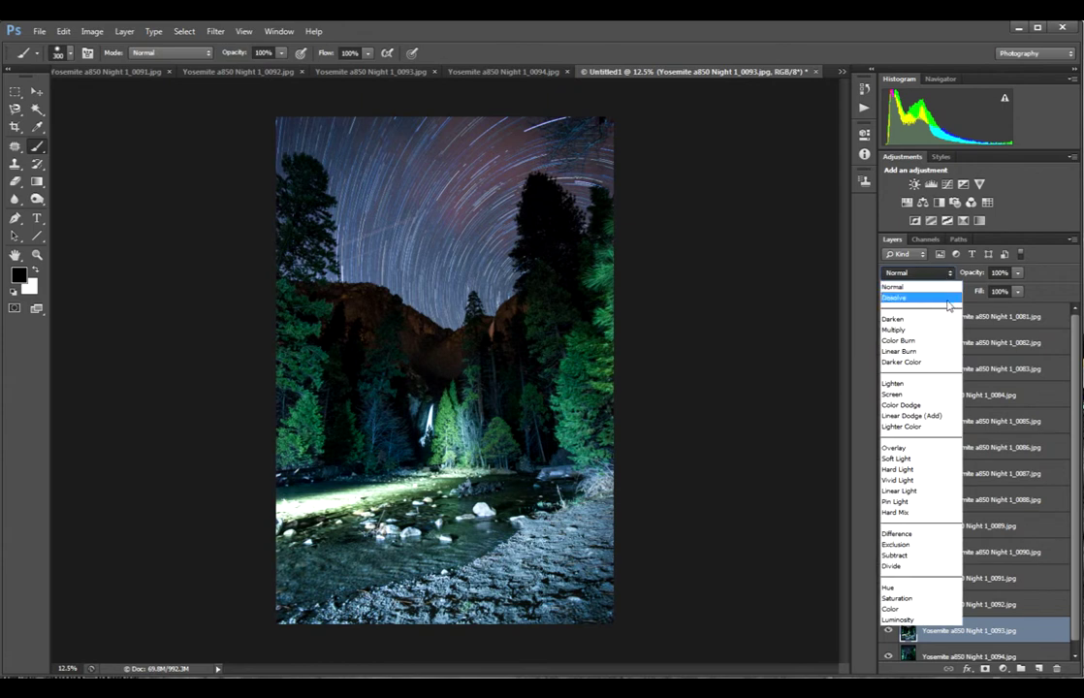
{"action": "left_click", "coordinate": [923, 379]}
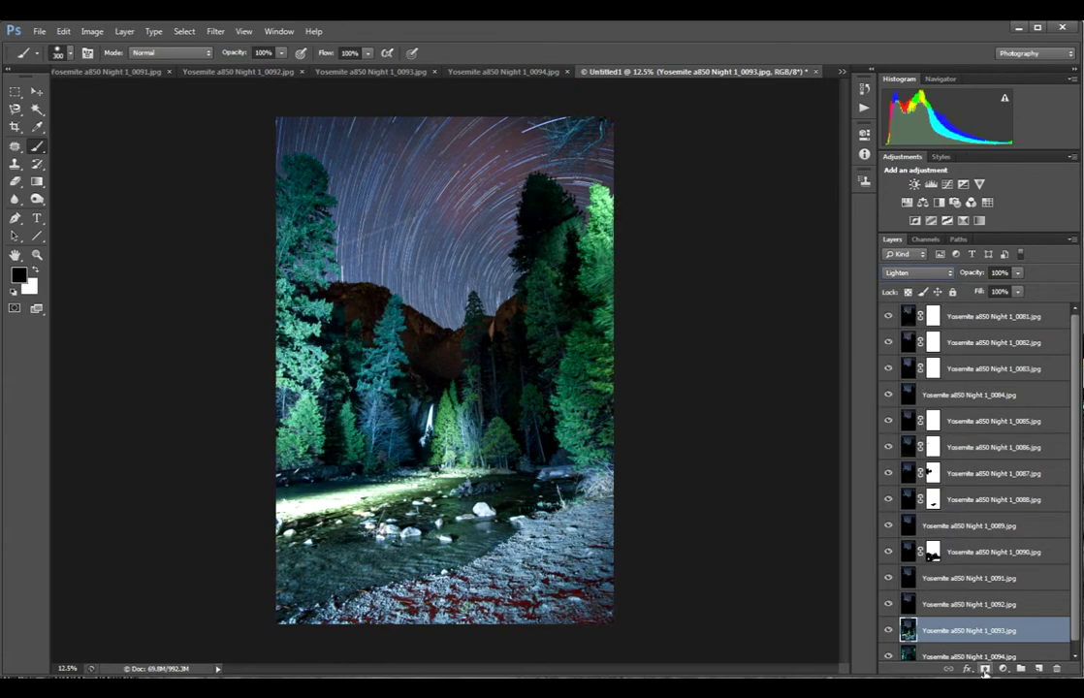
{"action": "left_click", "coordinate": [912, 658]}
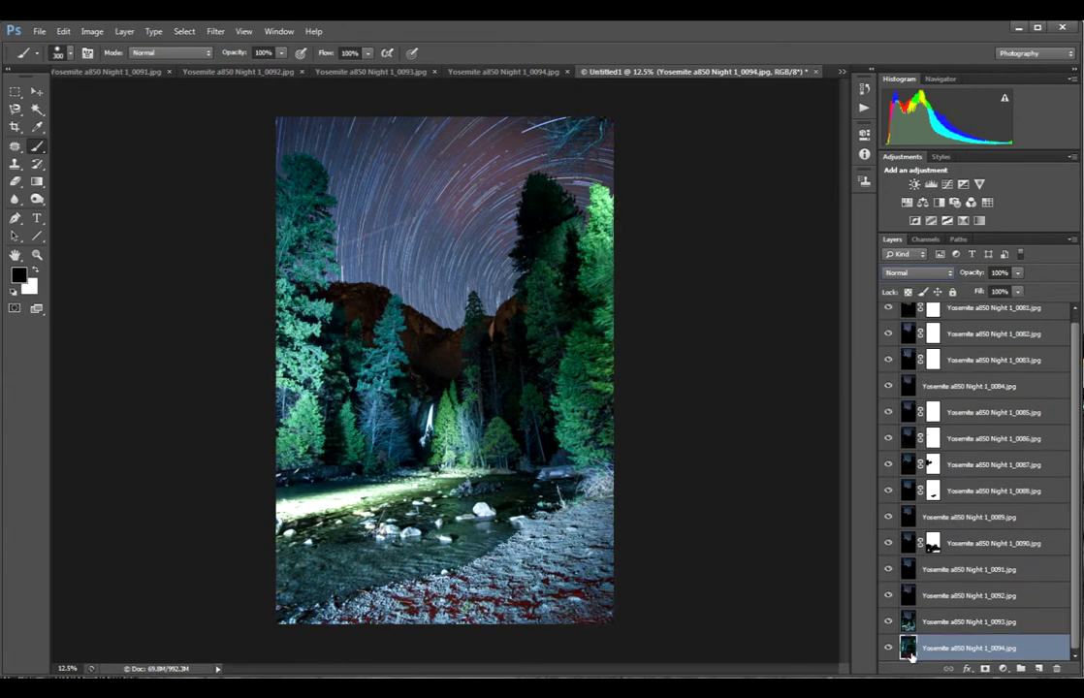
{"action": "left_click", "coordinate": [917, 272]}
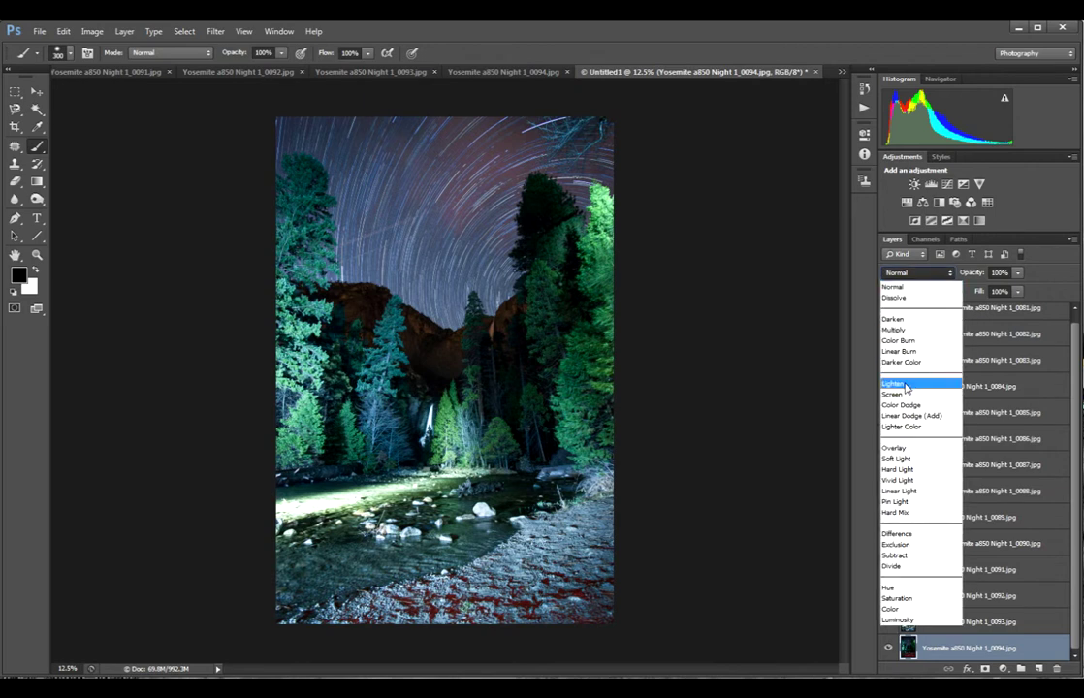
{"action": "left_click", "coordinate": [923, 380]}
- Add white layer masks to layers 0093 and 0094
{"action": "left_click", "coordinate": [969, 621]}
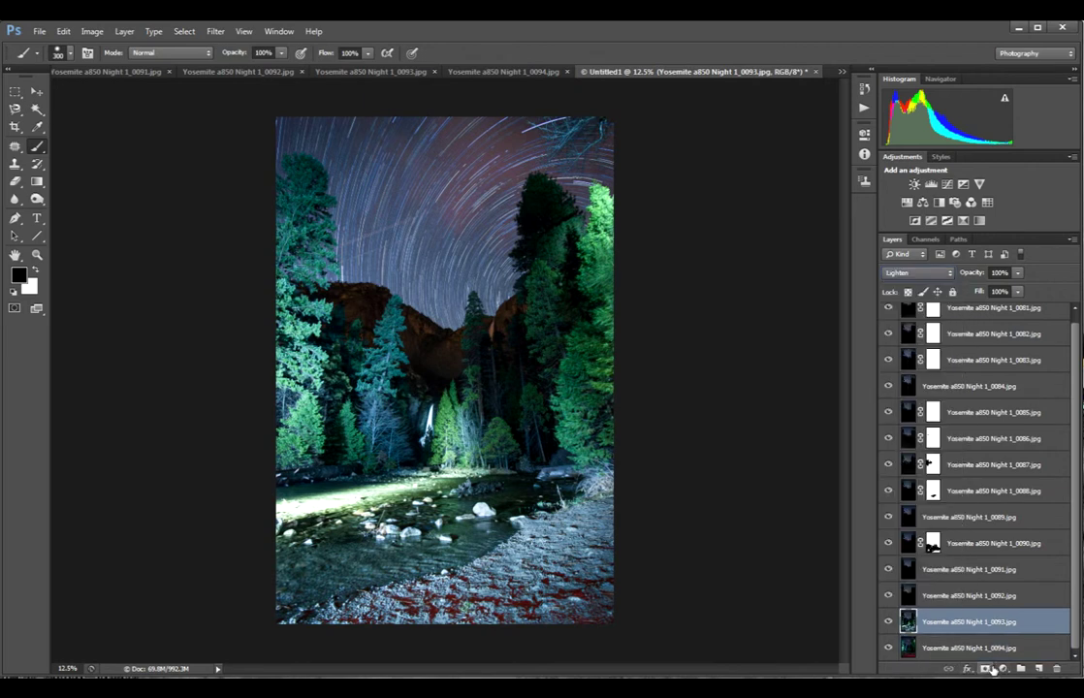
{"action": "left_click", "coordinate": [985, 668]}
{"action": "left_click", "coordinate": [929, 648]}
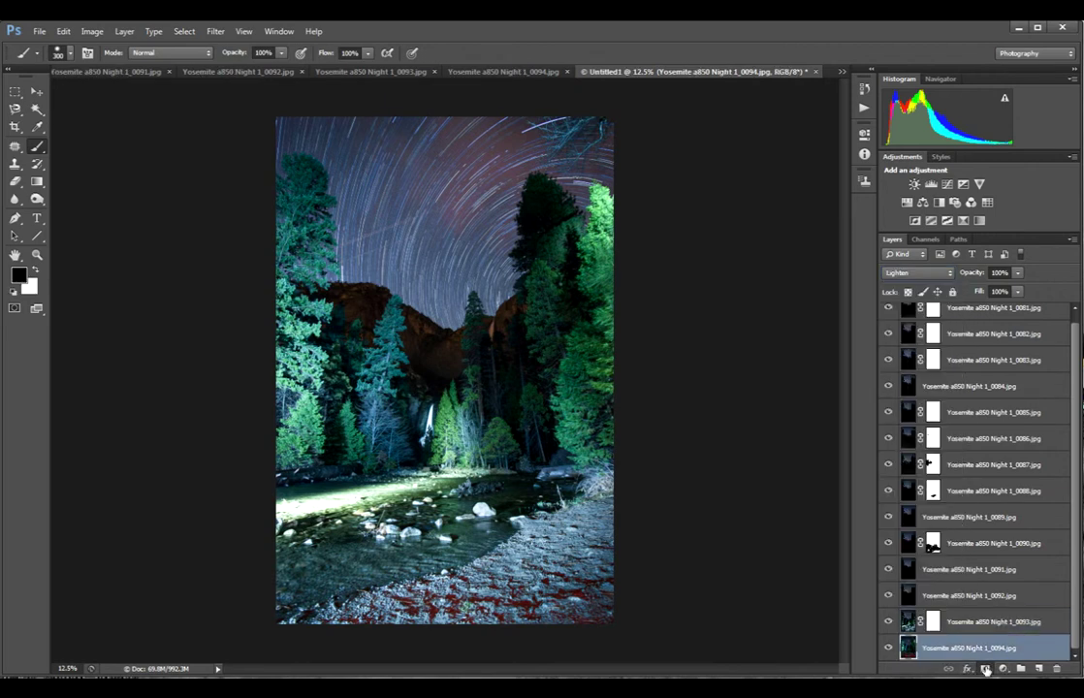
{"action": "left_click", "coordinate": [985, 668]}
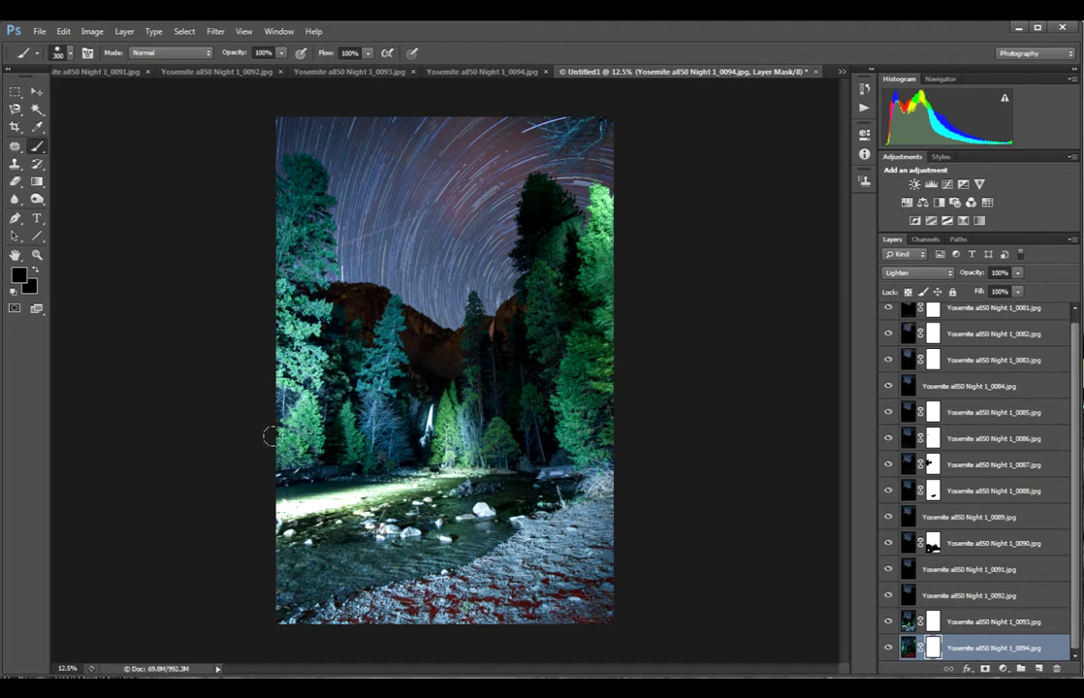
- With a ~1400 px brush, paint out 0094's green-lit trees on the left and upper right
{"action": "key", "text": "bracketright"}
{"action": "key", "text": "bracketright"}
{"action": "key", "text": "bracketright"}
{"action": "key", "text": "bracketright"}
{"action": "key", "text": "bracketright"}
{"action": "key", "text": "bracketright"}
{"action": "left_click_drag", "start_coordinate": [290, 329], "coordinate": [334, 373]}
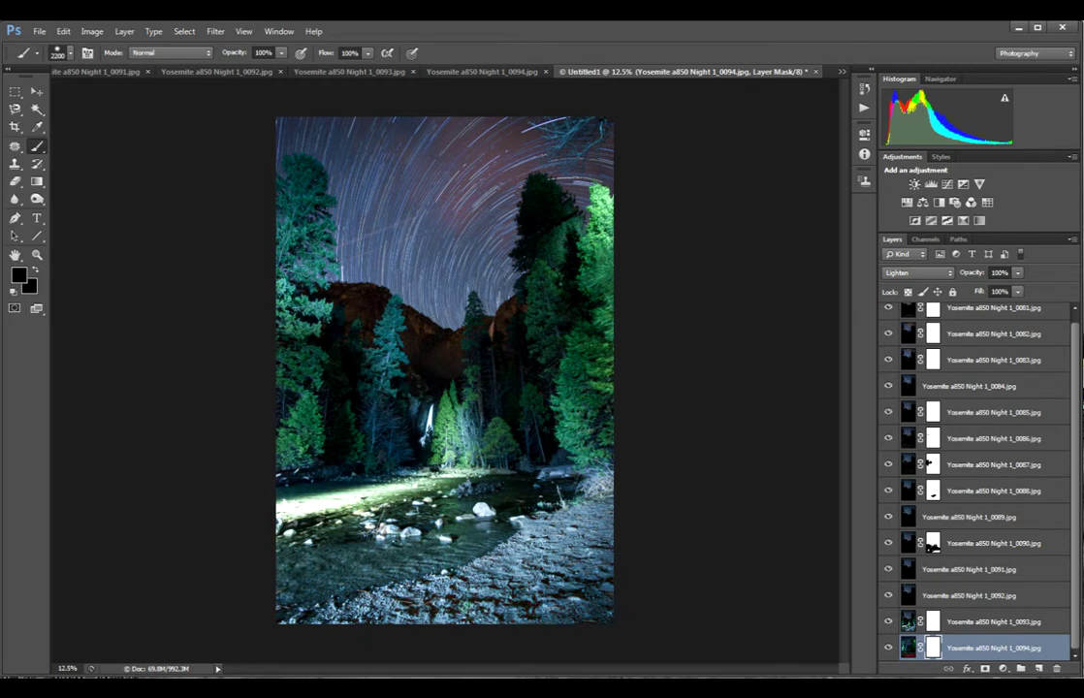
{"action": "mouse_move", "coordinate": [504, 247]}
{"action": "left_mouse_down"}
{"action": "mouse_move", "coordinate": [519, 228]}
{"action": "mouse_move", "coordinate": [572, 247]}
{"action": "left_mouse_up"}
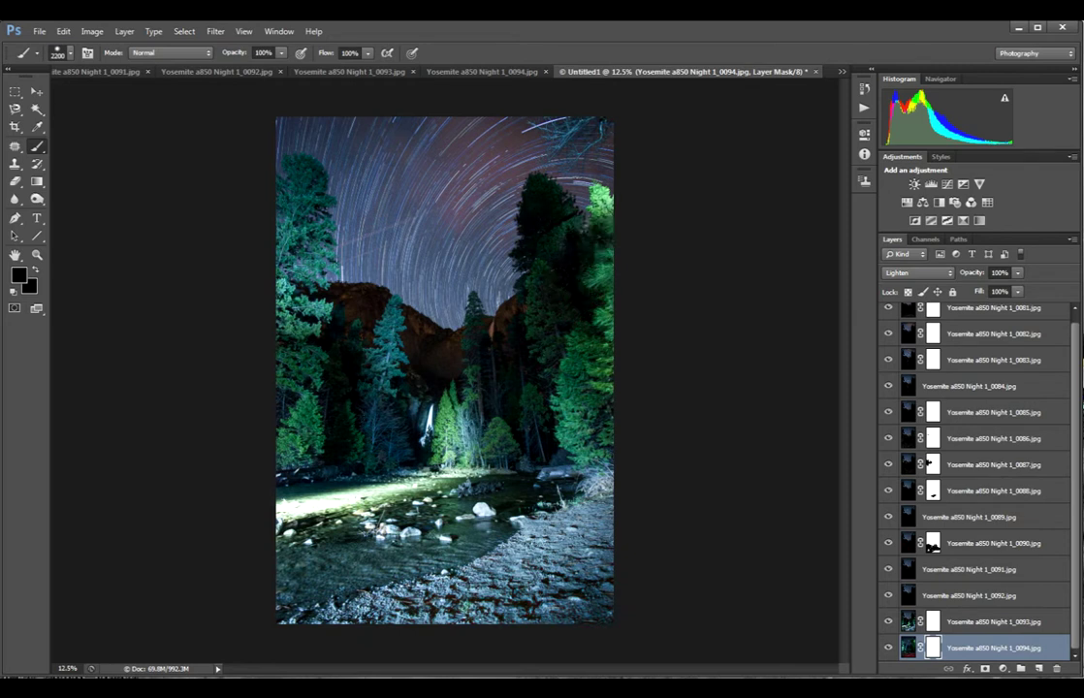
{"action": "mouse_move", "coordinate": [349, 349]}
{"action": "left_mouse_down"}
{"action": "mouse_move", "coordinate": [302, 276]}
{"action": "mouse_move", "coordinate": [286, 276]}
{"action": "mouse_move", "coordinate": [295, 320]}
{"action": "left_mouse_up"}
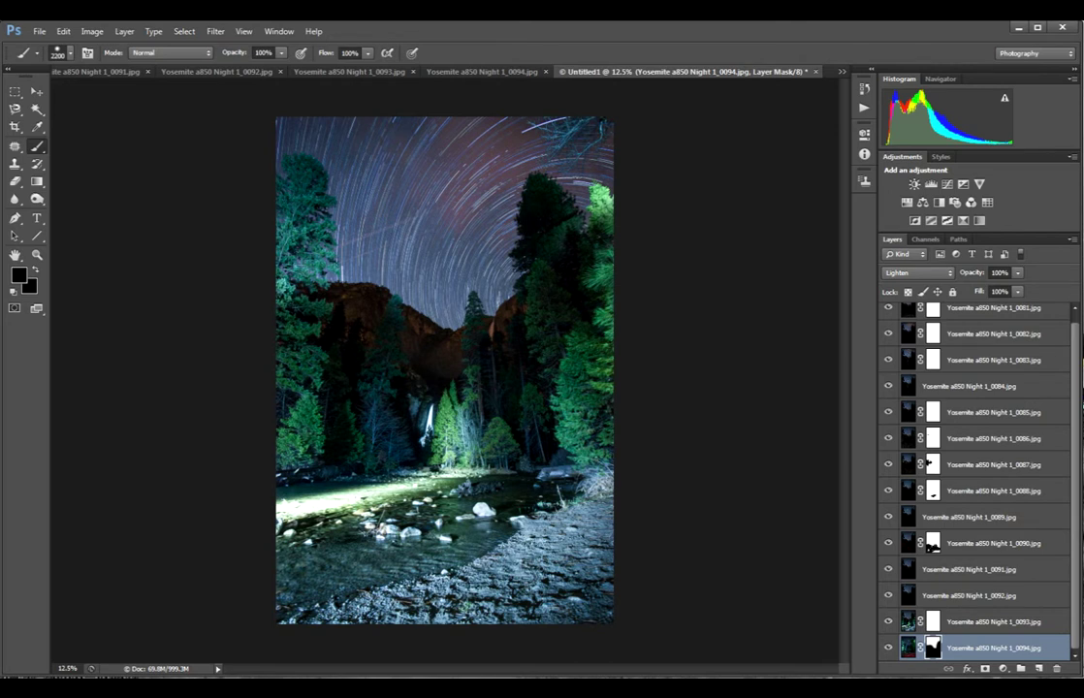
{"action": "mouse_move", "coordinate": [291, 271]}
{"action": "left_mouse_down"}
{"action": "mouse_move", "coordinate": [286, 194]}
{"action": "mouse_move", "coordinate": [301, 242]}
{"action": "mouse_move", "coordinate": [291, 164]}
{"action": "mouse_move", "coordinate": [310, 237]}
{"action": "mouse_move", "coordinate": [281, 218]}
{"action": "left_mouse_up"}
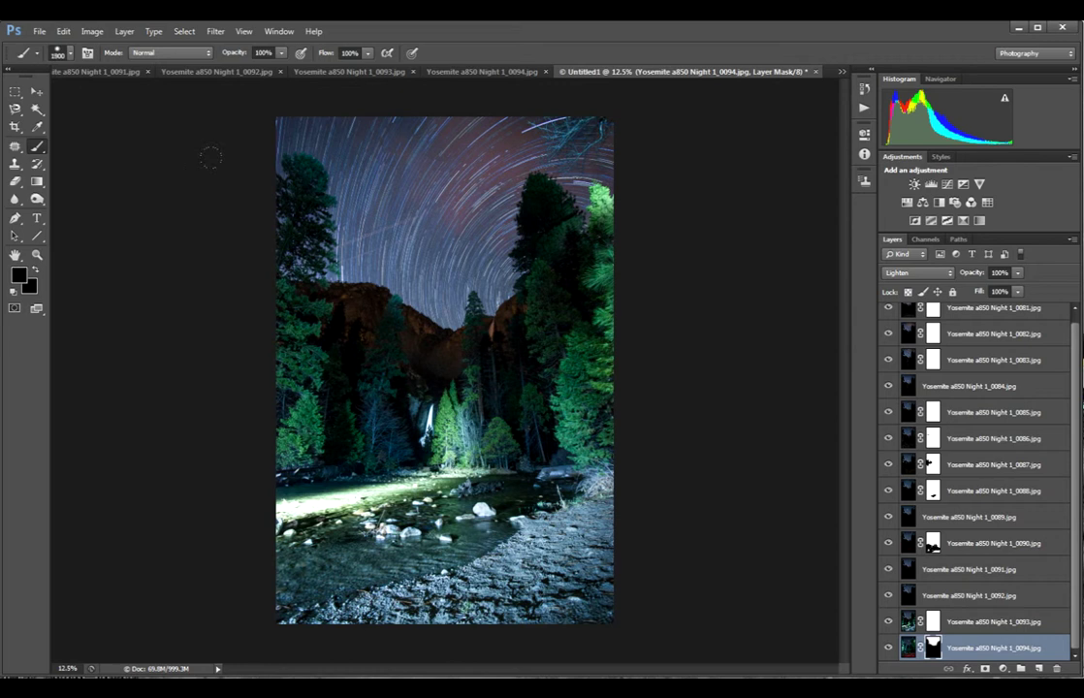
{"action": "key", "text": "bracketleft"}
{"action": "key", "text": "bracketleft"}
{"action": "key", "text": "bracketleft"}
{"action": "key", "text": "bracketleft"}
{"action": "key", "text": "bracketleft"}
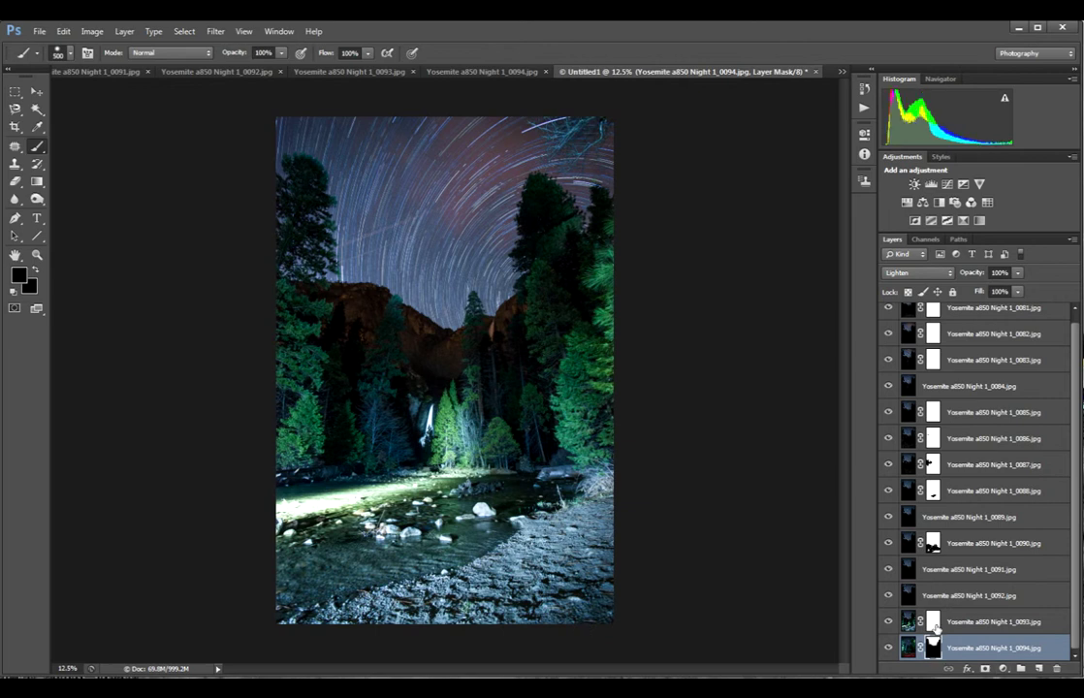
{"action": "left_click", "coordinate": [932, 621]}
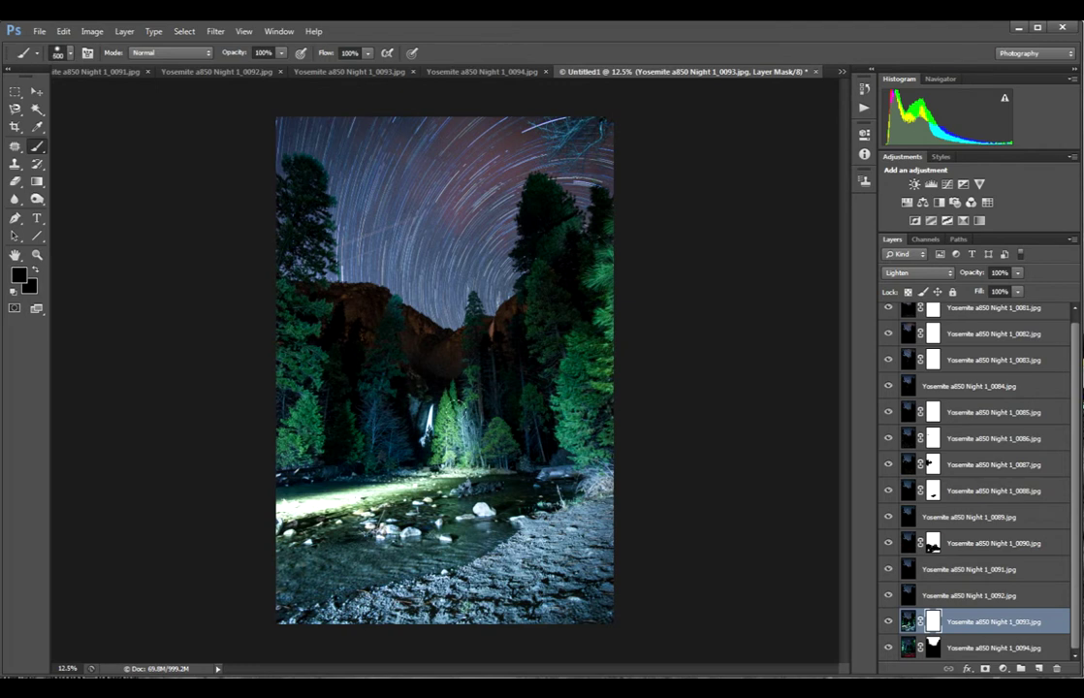
- With a ~2300 px brush, paint black over 0093's lit river, rocks and left-side trees
{"action": "key", "text": "bracketright"}
{"action": "key", "text": "bracketright"}
{"action": "key", "text": "bracketright"}
{"action": "key", "text": "bracketright"}
{"action": "key", "text": "bracketright"}
{"action": "key", "text": "bracketright"}
{"action": "key", "text": "bracketright"}
{"action": "key", "text": "bracketright"}
{"action": "key", "text": "bracketright"}
{"action": "key", "text": "bracketright"}
{"action": "key", "text": "bracketright"}
{"action": "key", "text": "bracketright"}
{"action": "key", "text": "bracketright"}
{"action": "key", "text": "bracketright"}
{"action": "key", "text": "bracketright"}
{"action": "key", "text": "bracketright"}
{"action": "key", "text": "bracketright"}
{"action": "mouse_move", "coordinate": [523, 455]}
{"action": "left_mouse_down"}
{"action": "mouse_move", "coordinate": [349, 465]}
{"action": "mouse_move", "coordinate": [368, 460]}
{"action": "mouse_move", "coordinate": [430, 532]}
{"action": "mouse_move", "coordinate": [397, 499]}
{"action": "mouse_move", "coordinate": [436, 363]}
{"action": "mouse_move", "coordinate": [504, 320]}
{"action": "mouse_move", "coordinate": [528, 325]}
{"action": "mouse_move", "coordinate": [519, 233]}
{"action": "left_mouse_up"}
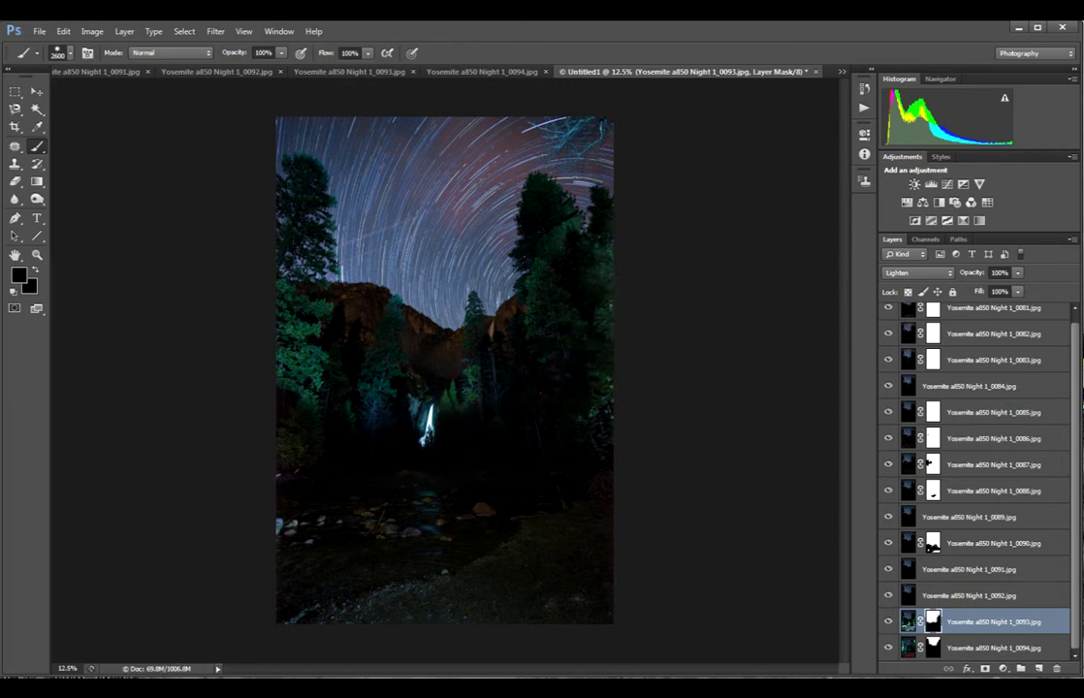
{"action": "mouse_move", "coordinate": [412, 339]}
{"action": "left_mouse_down"}
{"action": "mouse_move", "coordinate": [291, 320]}
{"action": "mouse_move", "coordinate": [281, 267]}
{"action": "left_mouse_up"}
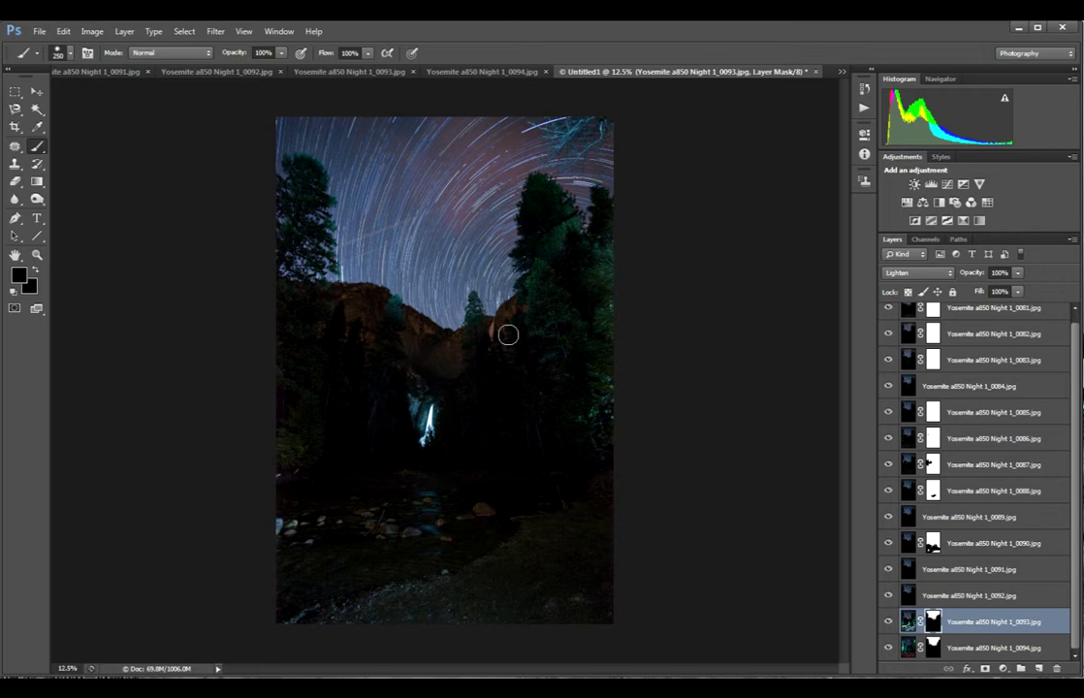
- Toggle layers 0083 and 0084 off and on to judge their contribution to the composite
{"action": "scroll", "coordinate": [1080, 391], "scroll_direction": "up", "scroll_amount": 1}
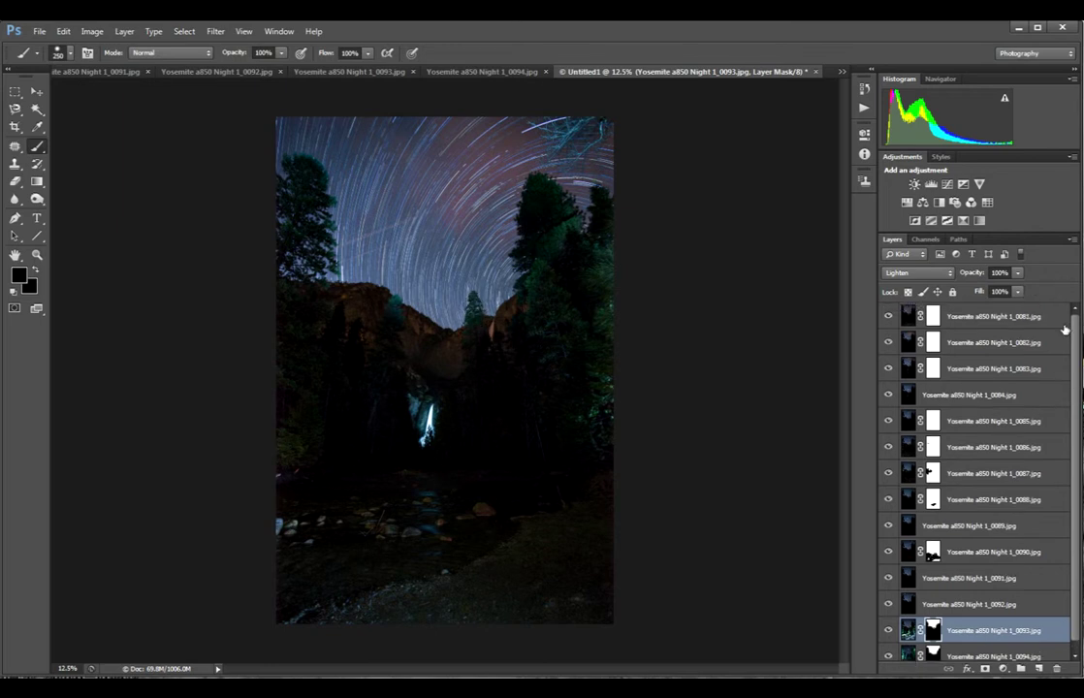
{"action": "left_click", "coordinate": [931, 342]}
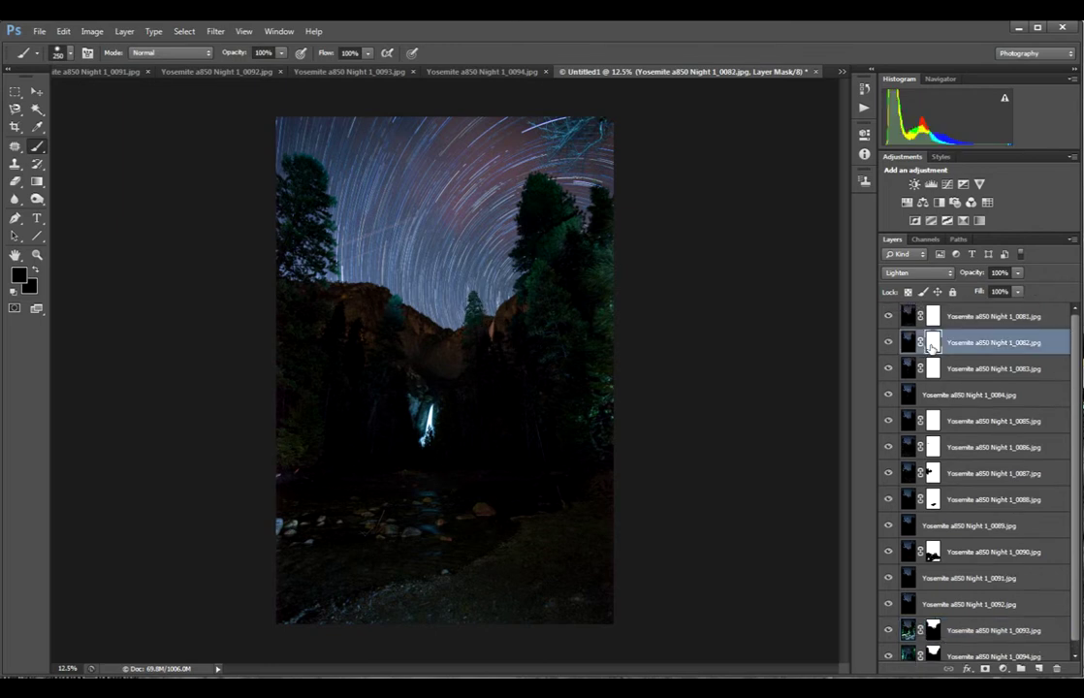
{"action": "left_click", "coordinate": [889, 368]}
{"action": "left_click", "coordinate": [890, 371]}
{"action": "left_click", "coordinate": [932, 369]}
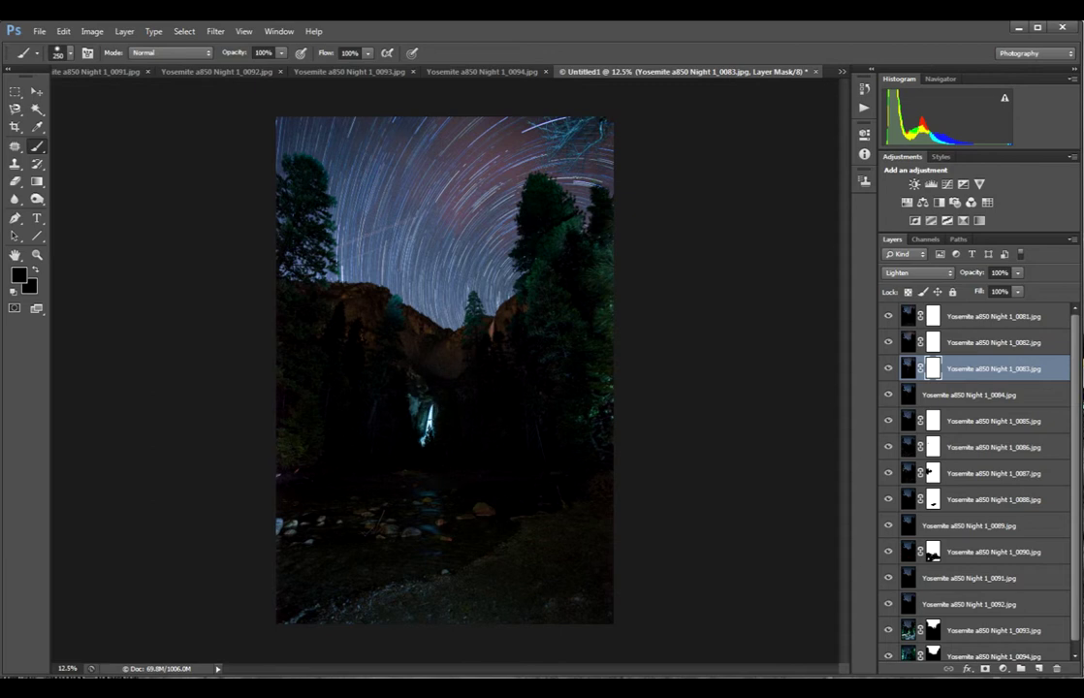
{"action": "left_click", "coordinate": [889, 396]}
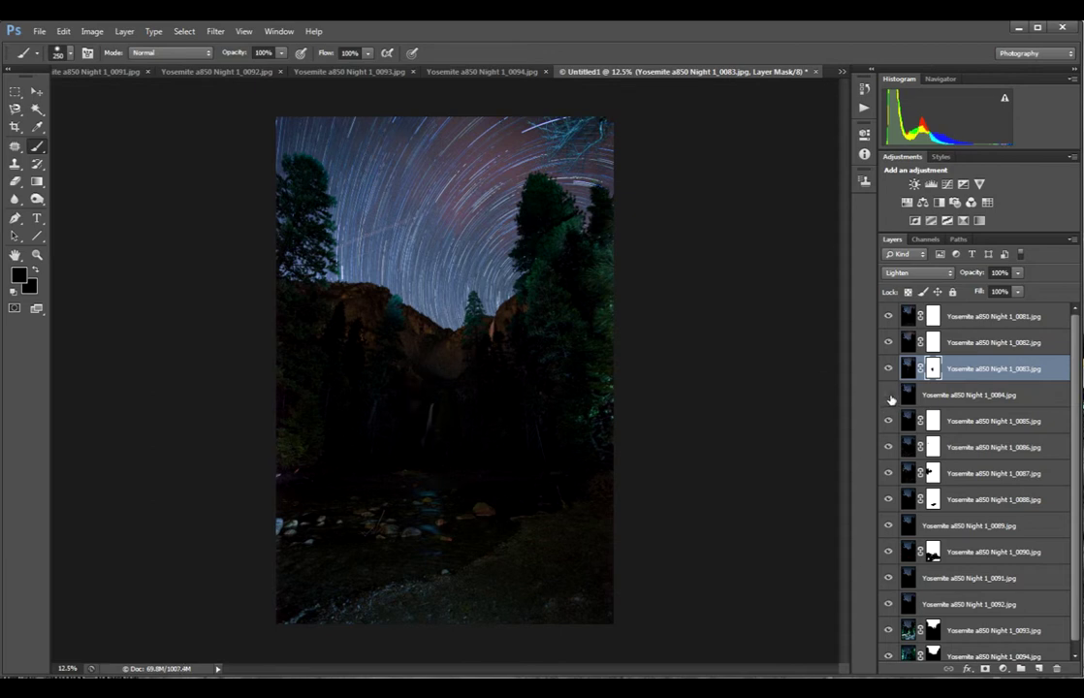
{"action": "left_click", "coordinate": [889, 396]}
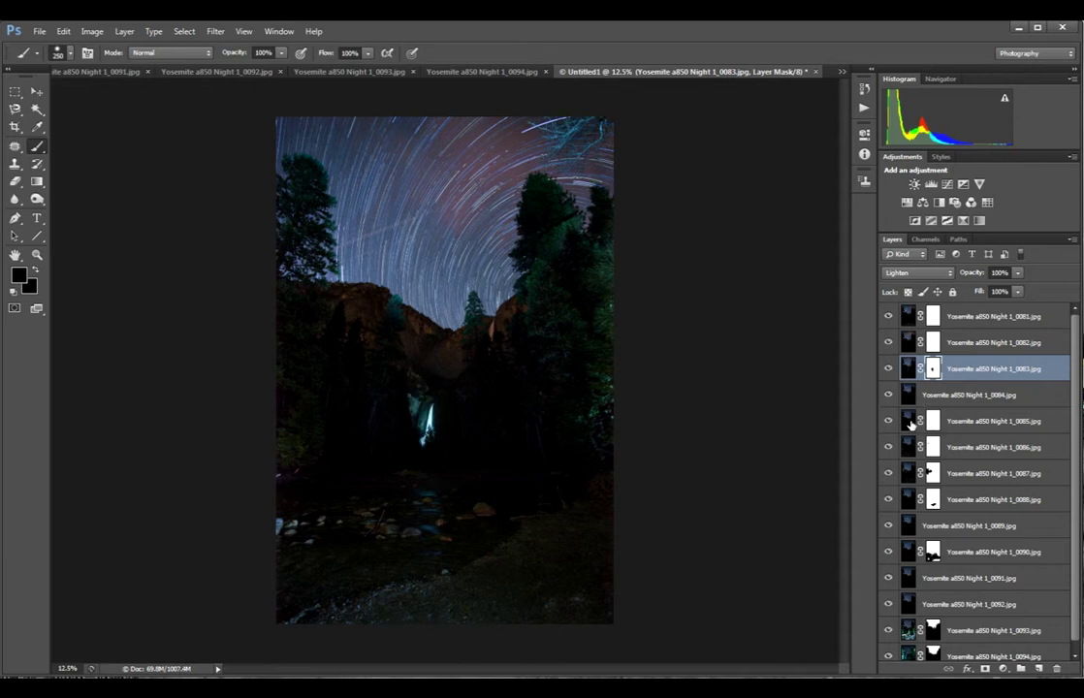
- Add a mask to layer 0084 and paint grey #969696 to fade the glow left of the waterfall
{"action": "left_click", "coordinate": [917, 396]}
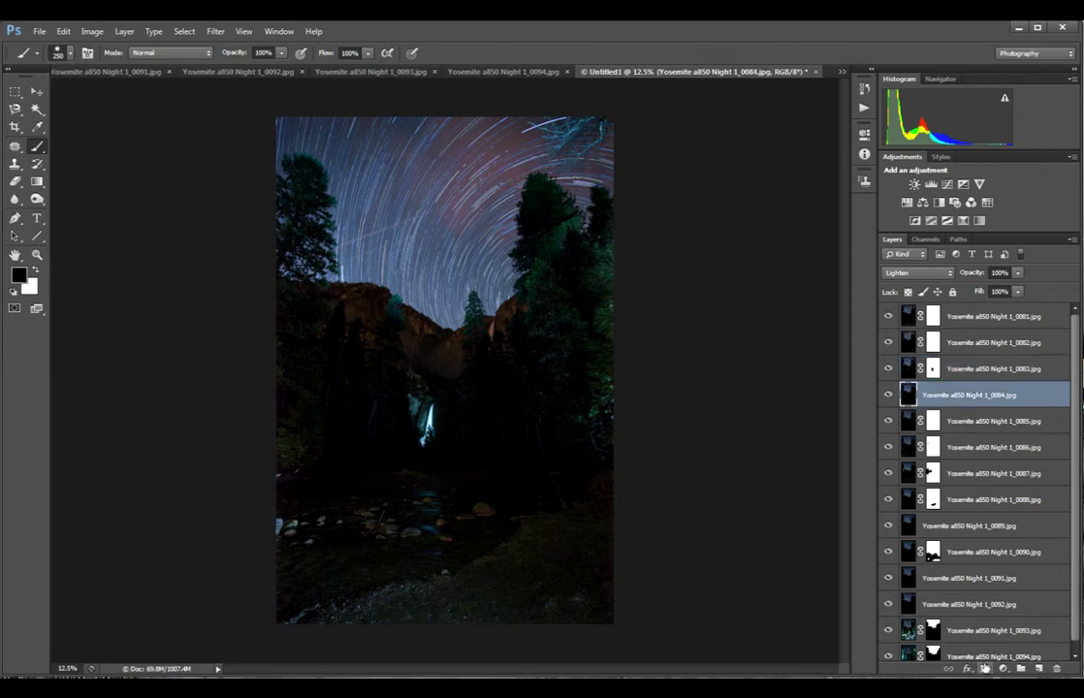
{"action": "left_click", "coordinate": [985, 669]}
{"action": "left_click", "coordinate": [19, 275]}
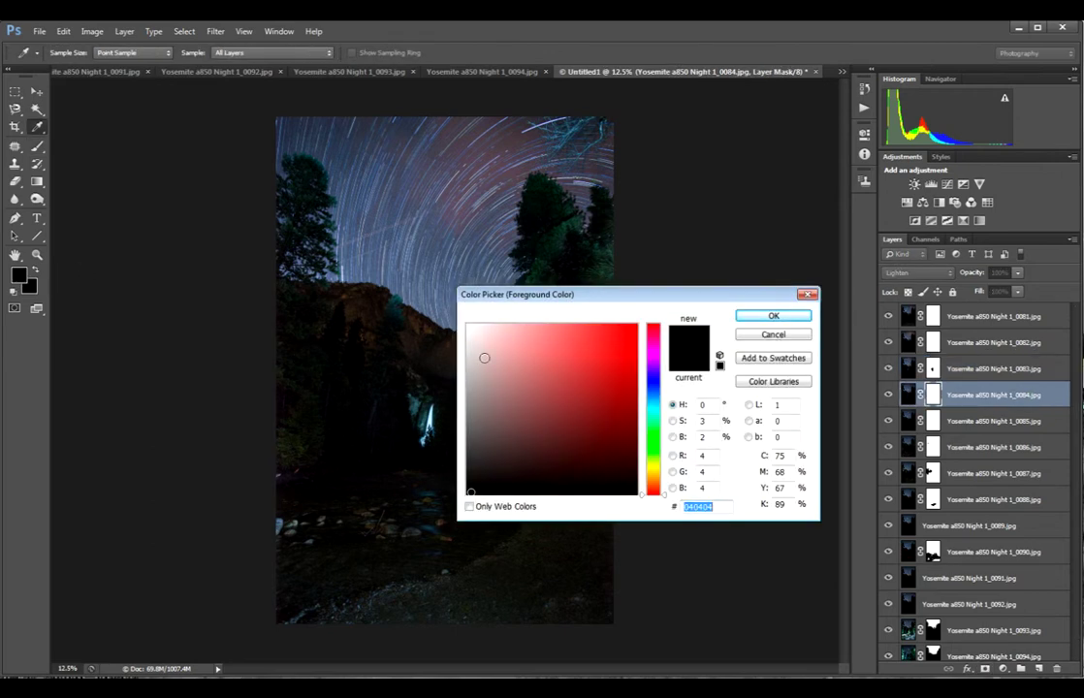
{"action": "left_click", "coordinate": [467, 378]}
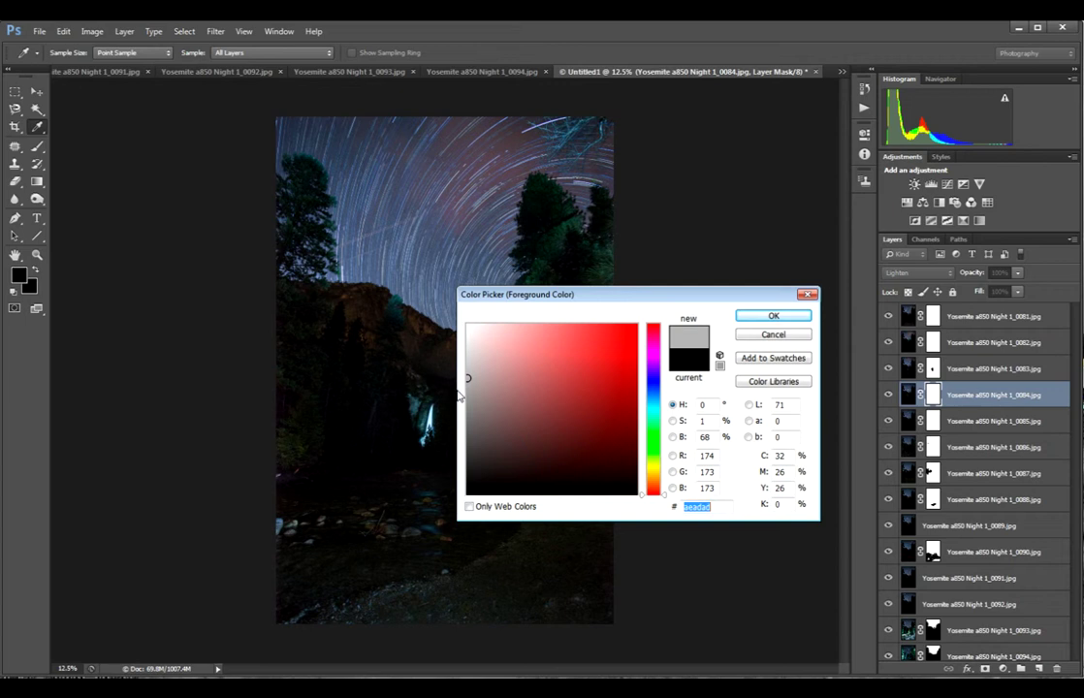
{"action": "left_click", "coordinate": [467, 394]}
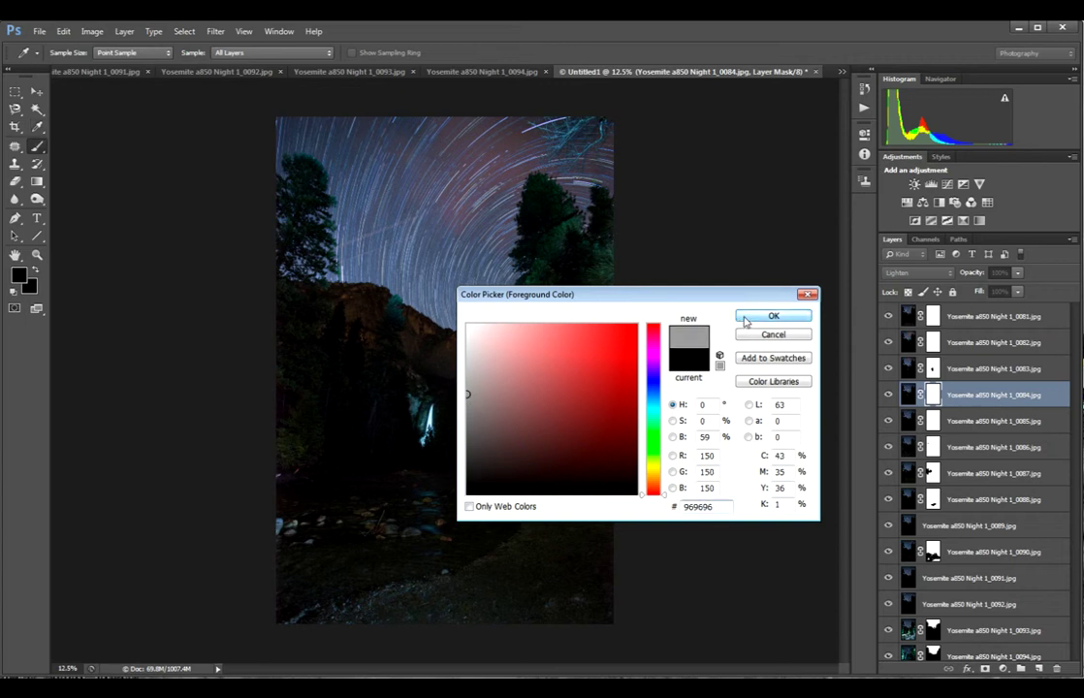
{"action": "left_click", "coordinate": [746, 322]}
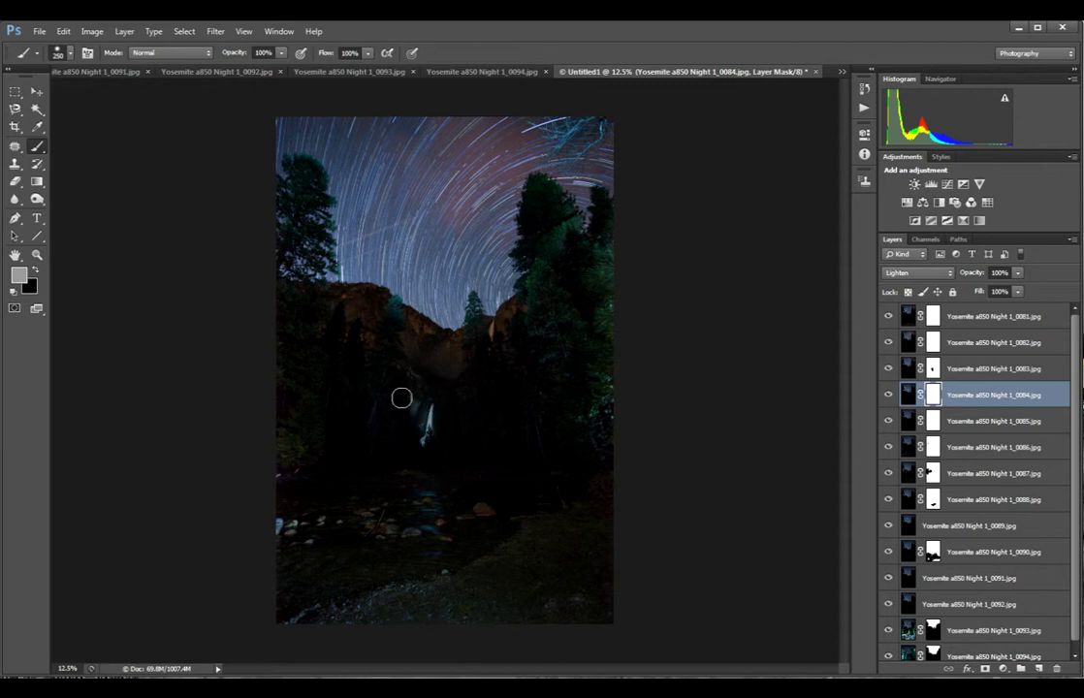
{"action": "left_click", "coordinate": [426, 415]}
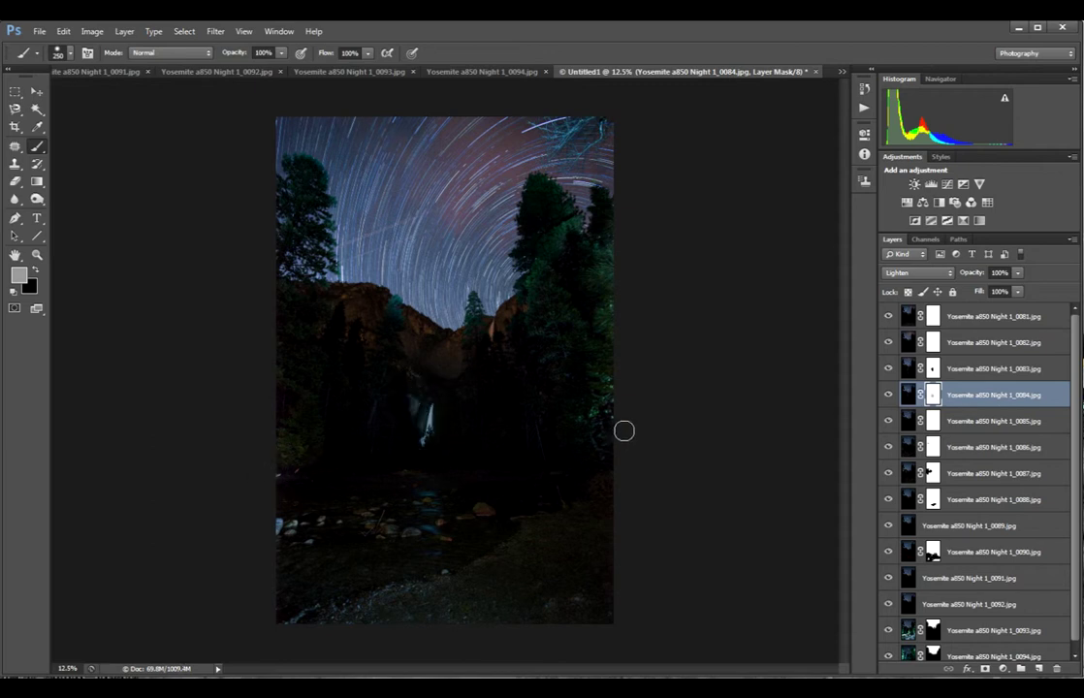